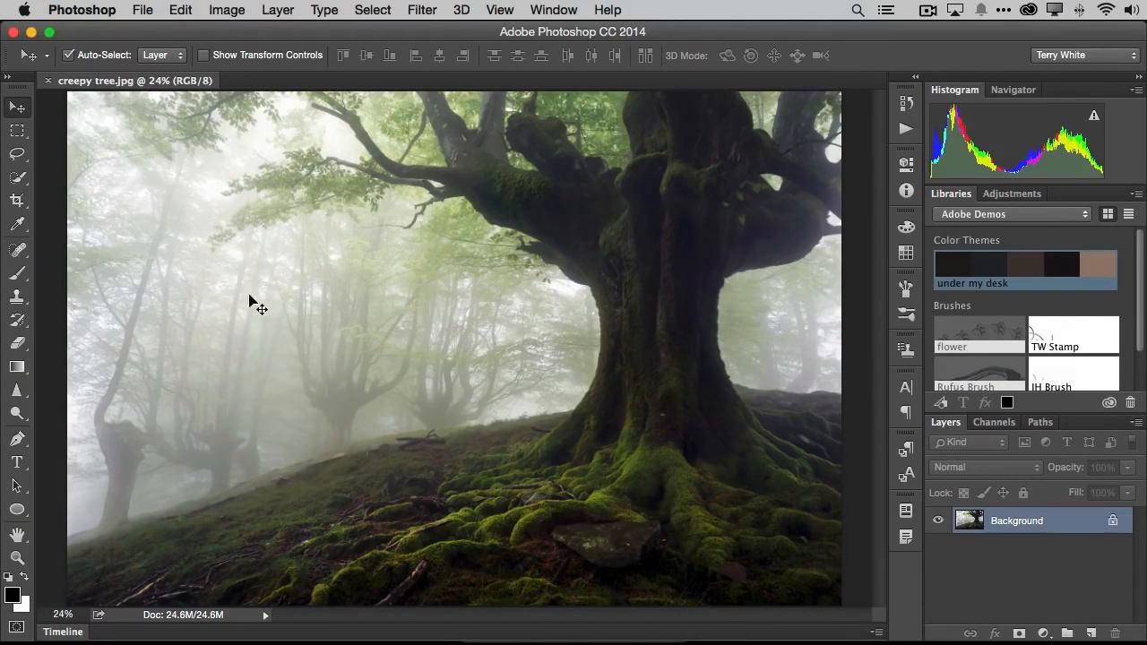
- Open pumpkin.jpg from the recently used files
left_click(141, 11)
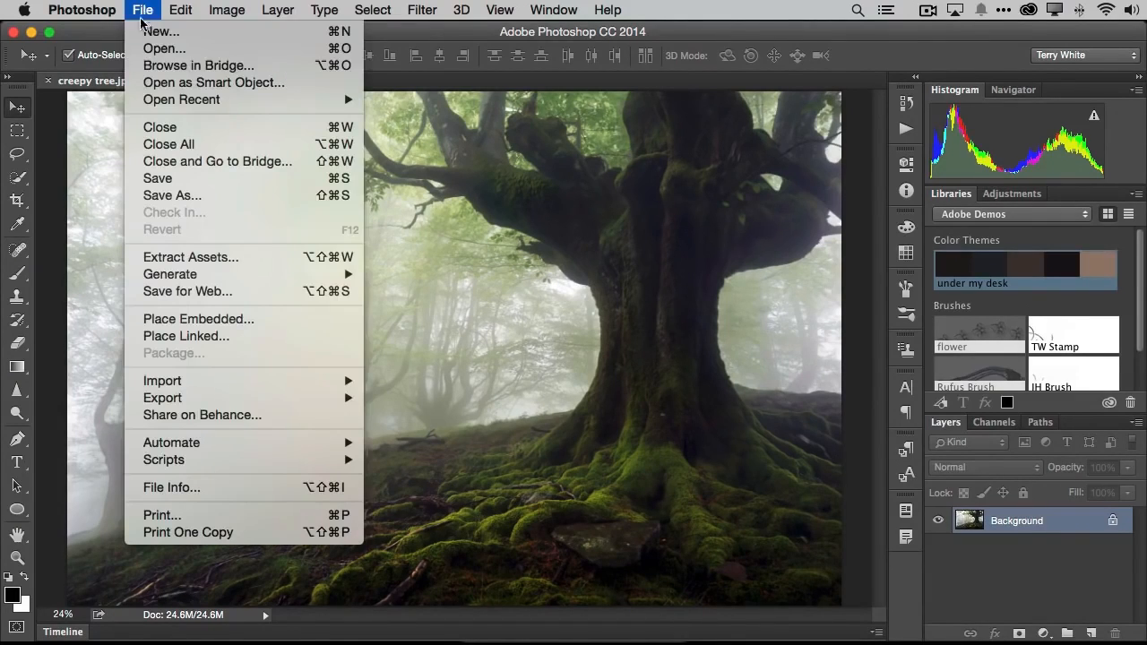
mouse_move(167, 101)
left_click(469, 99)
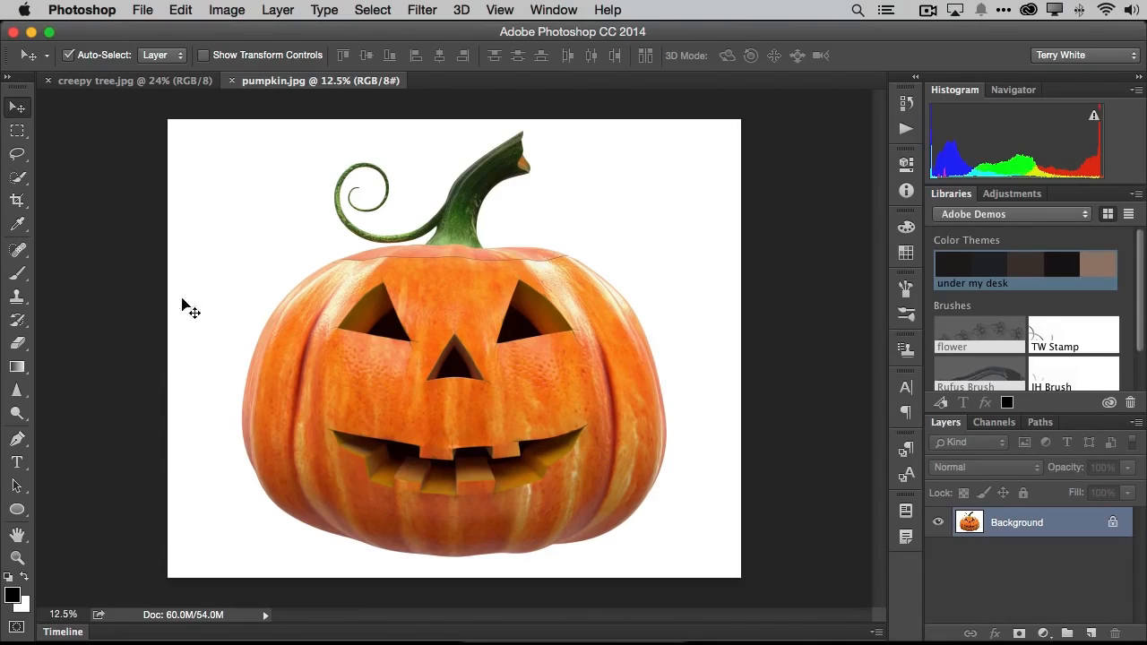
- Select part of the white background above and beside the pumpkin using the Quick Selection tool at brush size 125
left_click(19, 179)
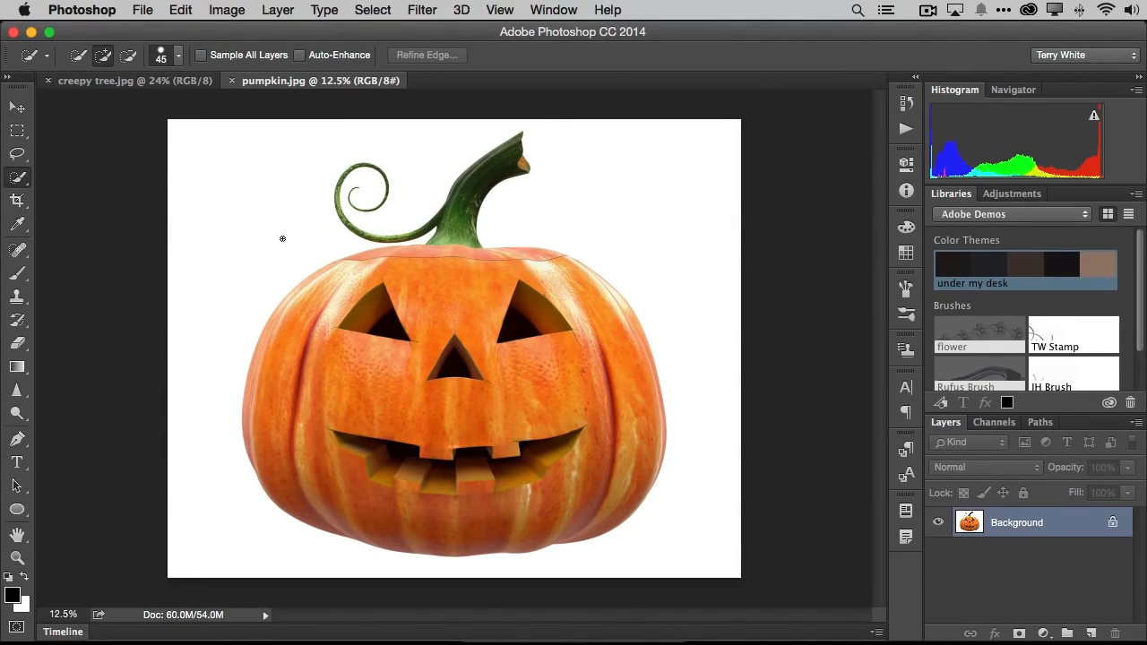
key("bracketright")
key("bracketright")
key("bracketright")
key("bracketright")
key("bracketright")
key("bracketright")
key("bracketright")
mouse_move(264, 182)
left_mouse_down()
mouse_move(235, 230)
mouse_move(238, 270)
left_mouse_up()
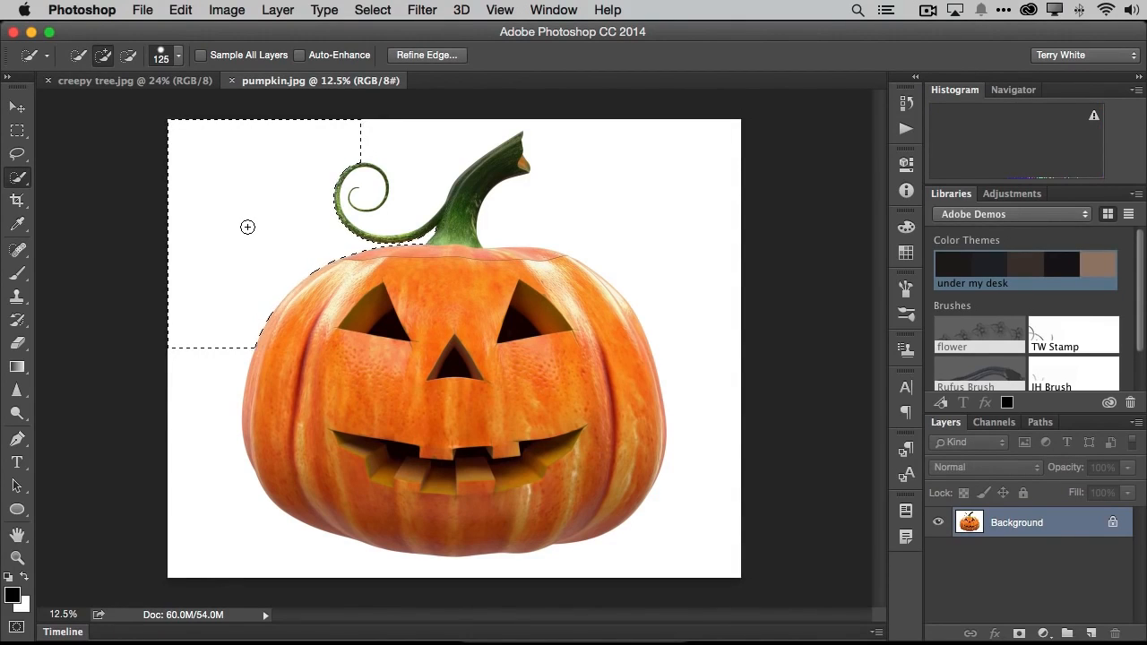
- Grow the selection across the whole white background and invert it to select the pumpkin
left_click(372, 10)
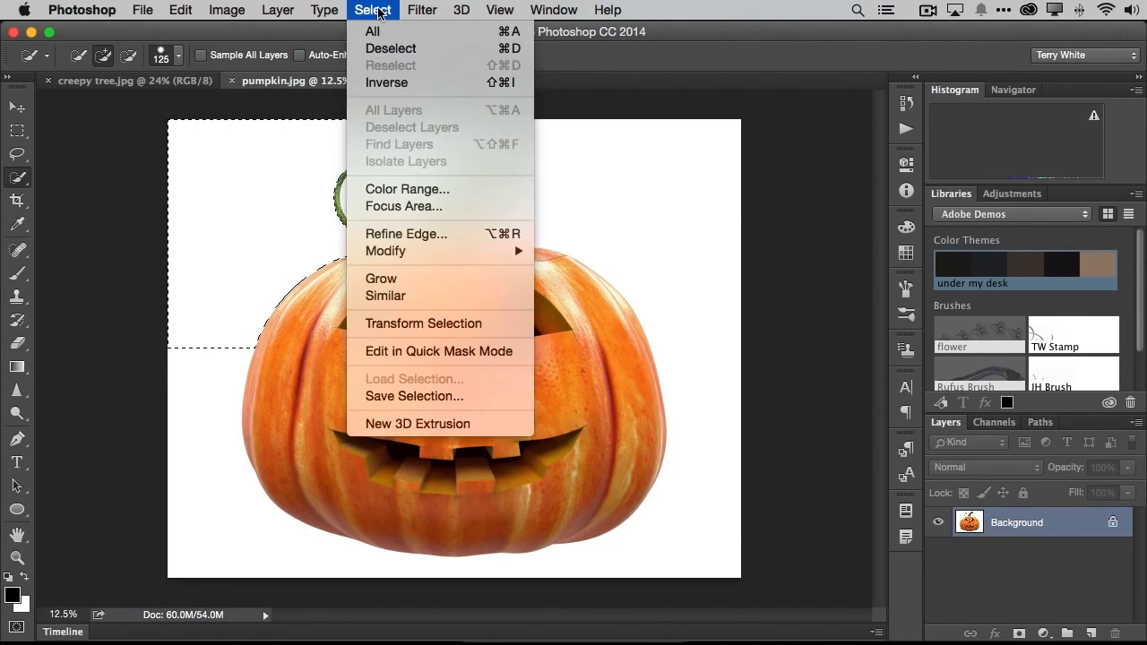
left_click(432, 278)
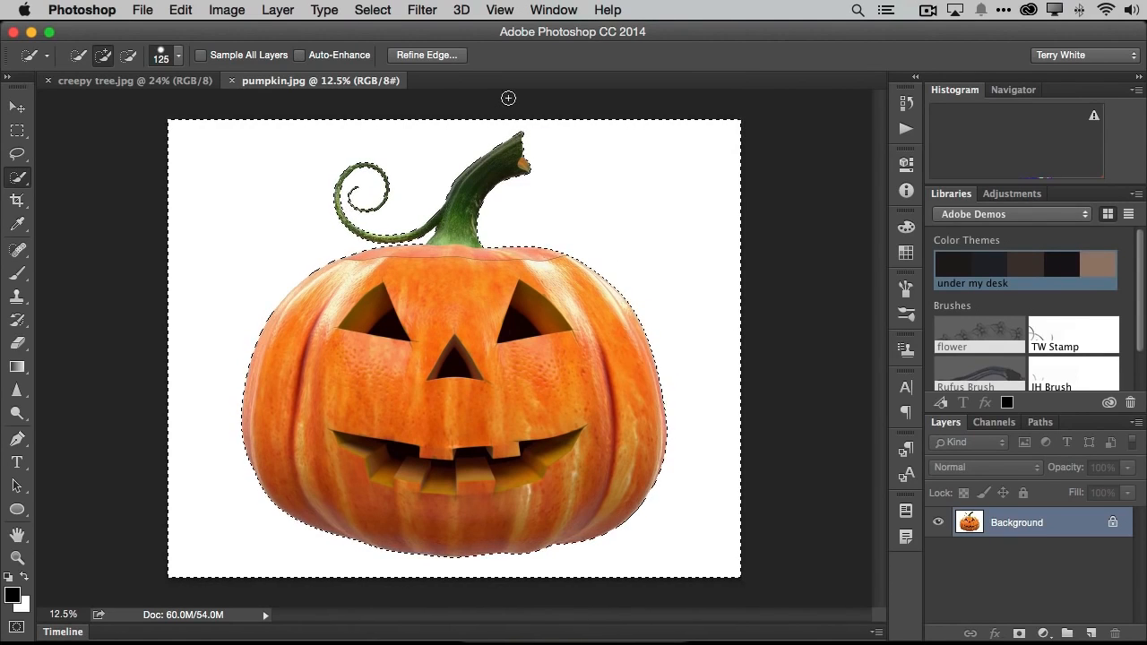
left_click(373, 11)
left_click(378, 83)
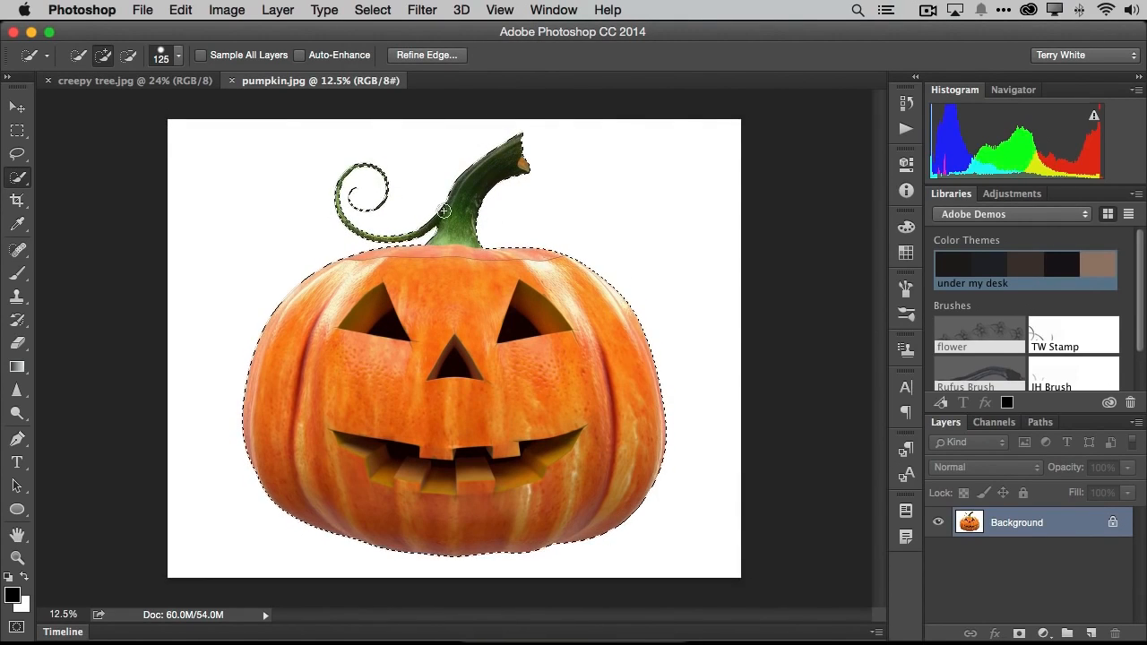
- Move the selected pumpkin into the creepy tree.jpg document as a new layer
left_click(14, 109)
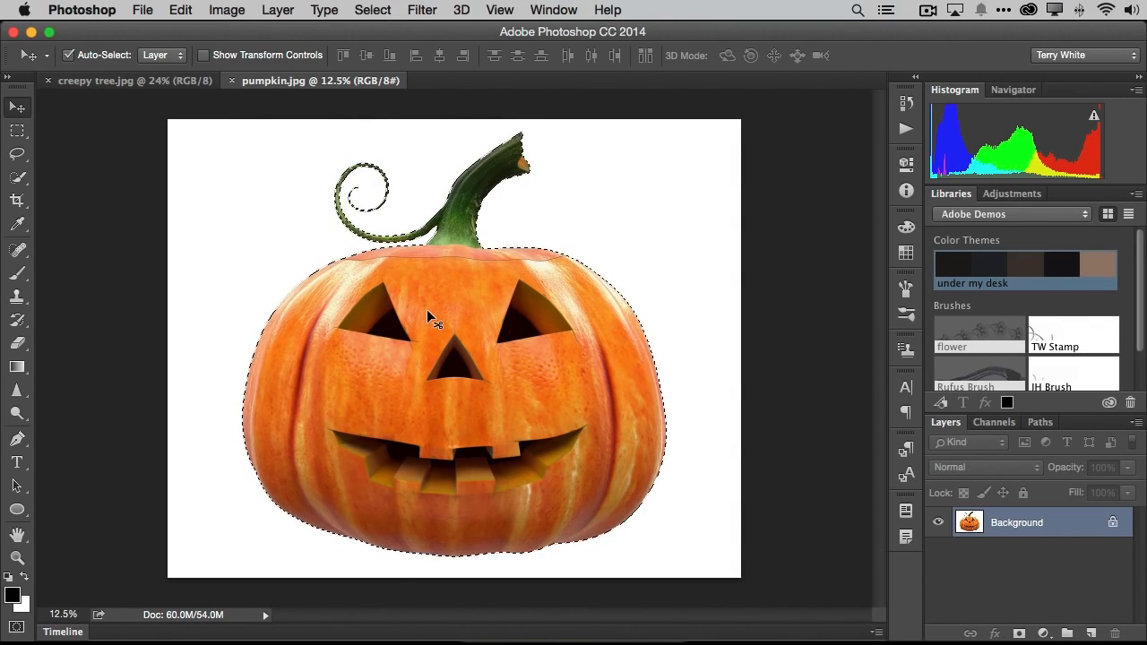
left_click_drag(448, 319, 175, 85)
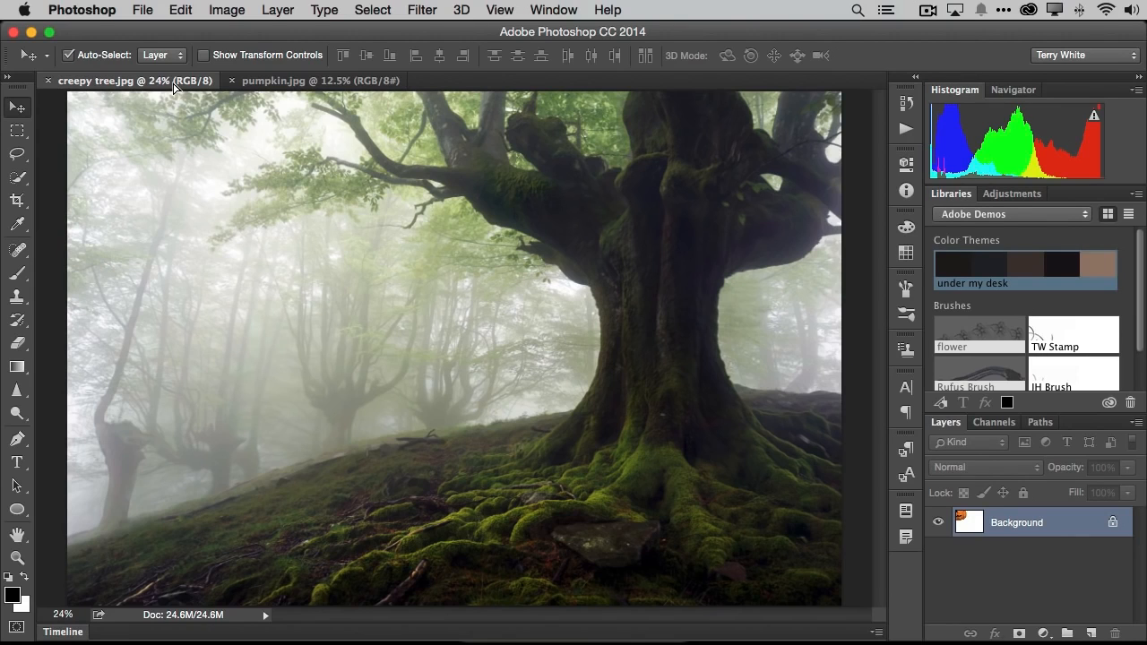
left_click_drag(175, 85, 423, 380)
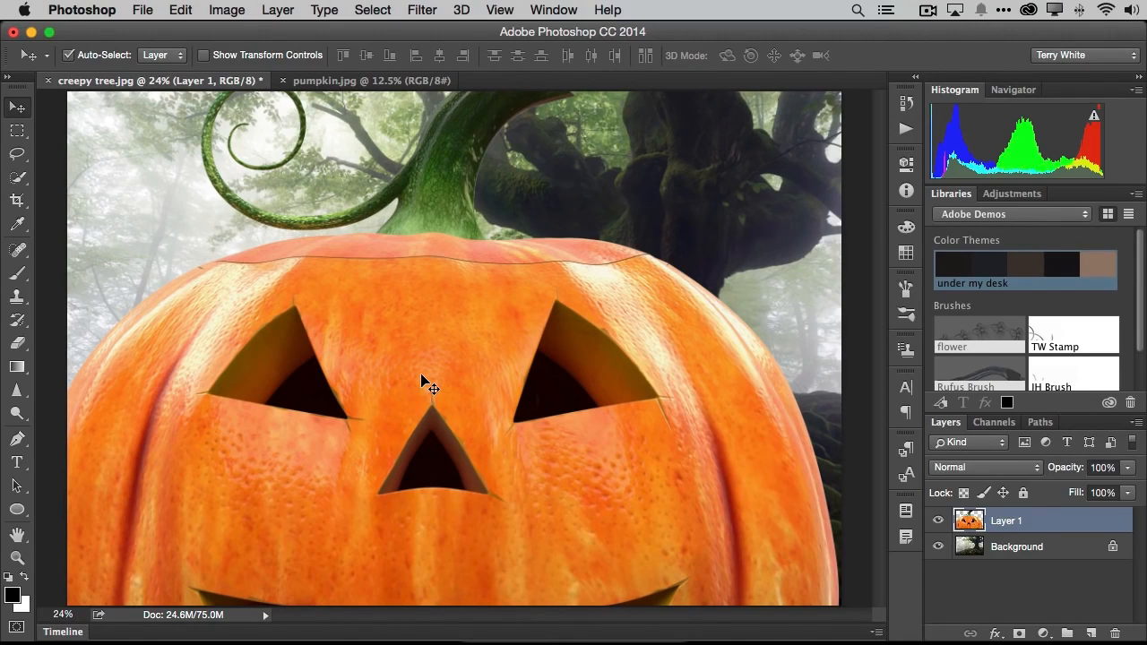
- Scale the pumpkin layer to about 42% with Free Transform and place it in the lower-left corner of the forest scene
key("super")
key("super+t")
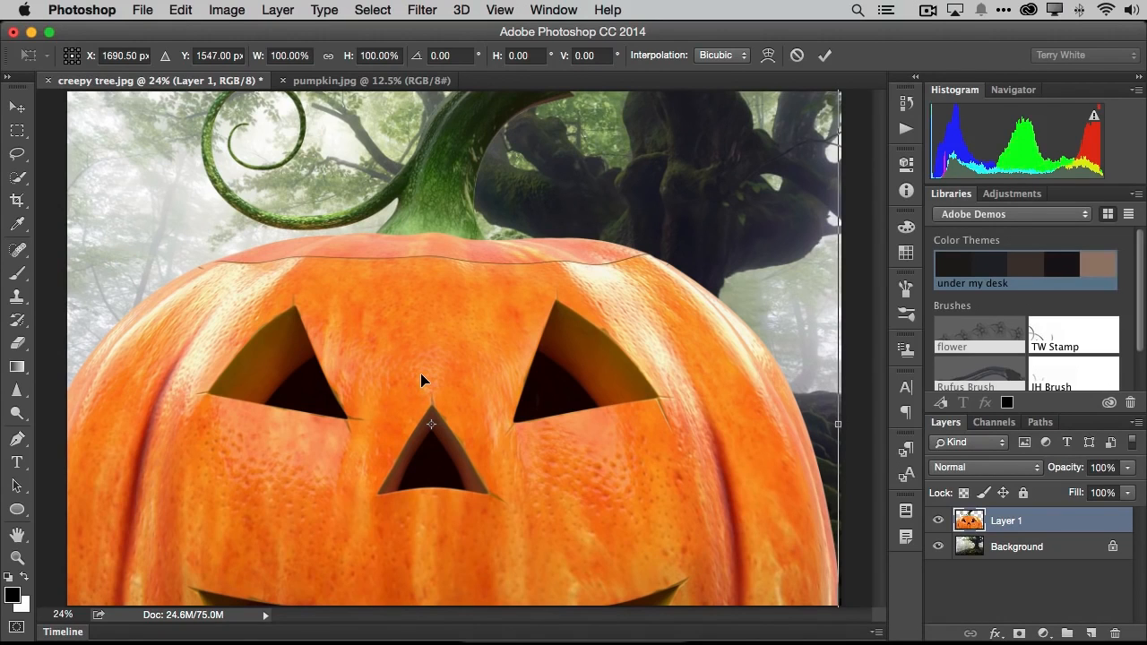
left_click_drag(548, 310, 536, 357)
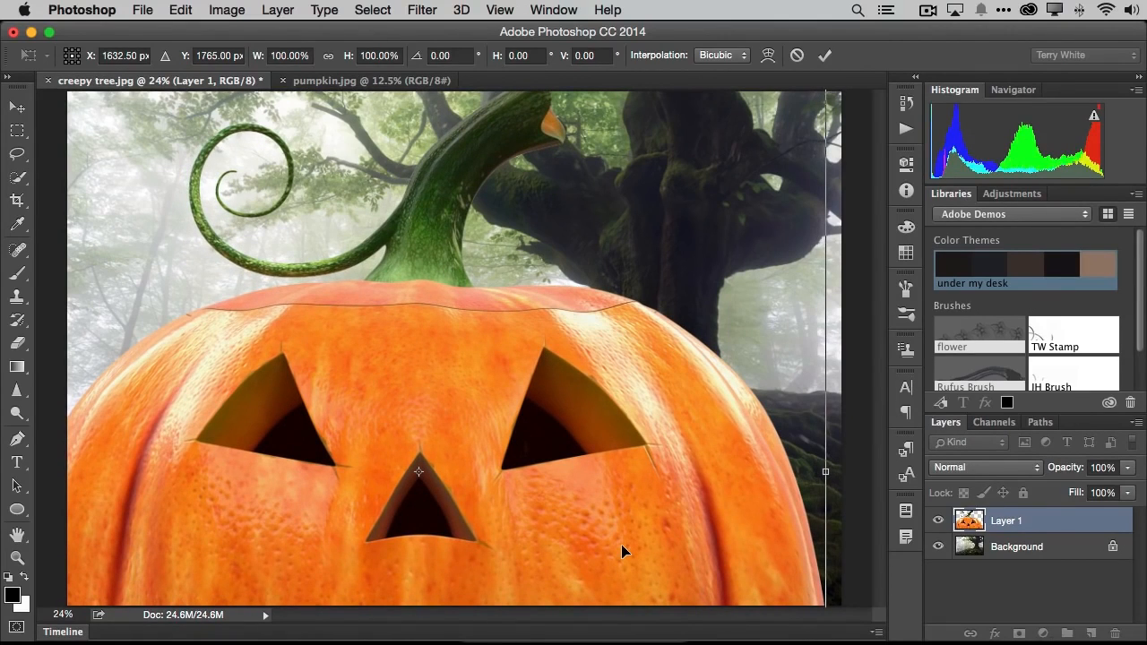
key("super+0")
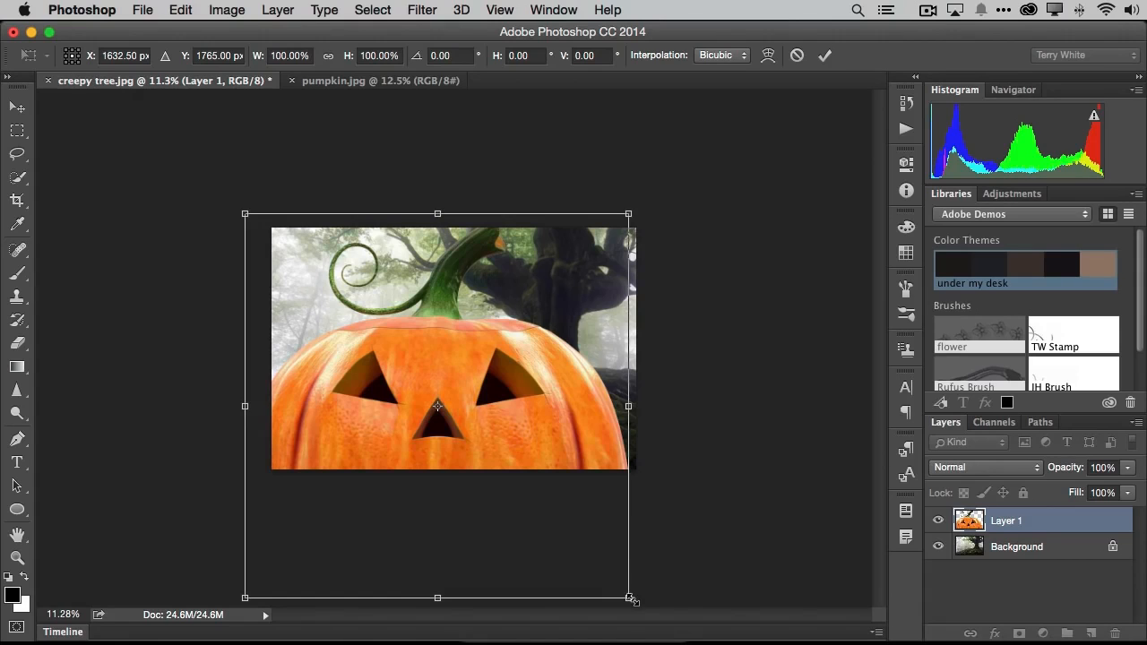
left_click_drag(630, 600, 508, 472)
left_click_drag(503, 213, 415, 301)
left_click_drag(386, 397, 412, 397)
left_click_drag(447, 296, 438, 304)
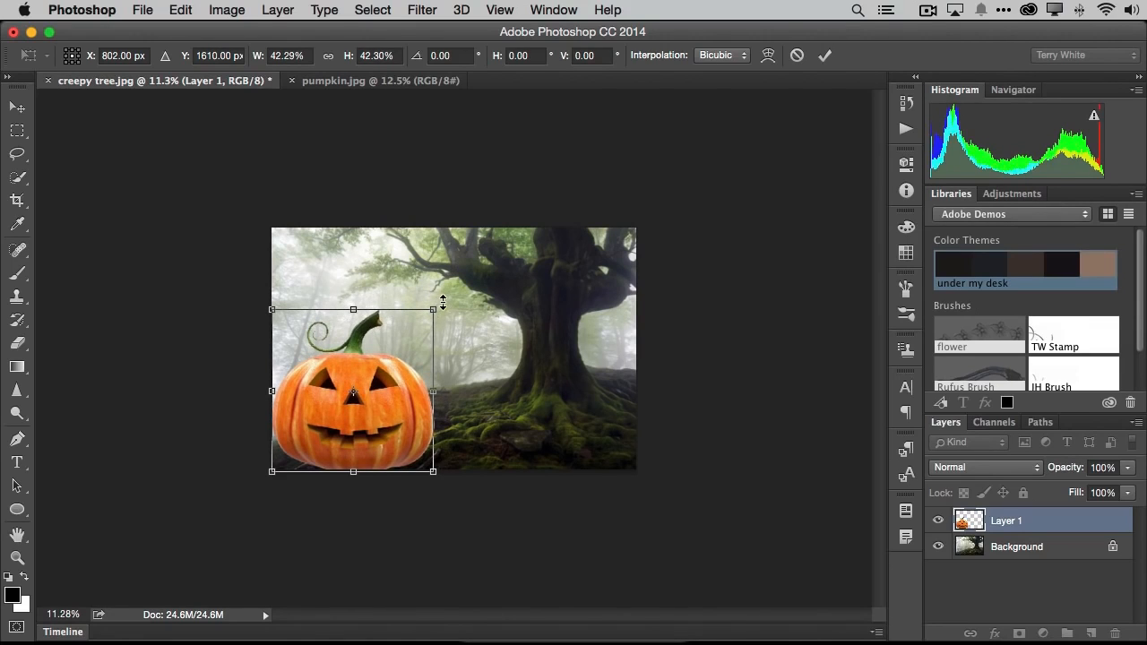
- Rotate the pumpkin by -2.60 degrees, shift it slightly left and down, and commit the transformation
left_click_drag(446, 296, 443, 293)
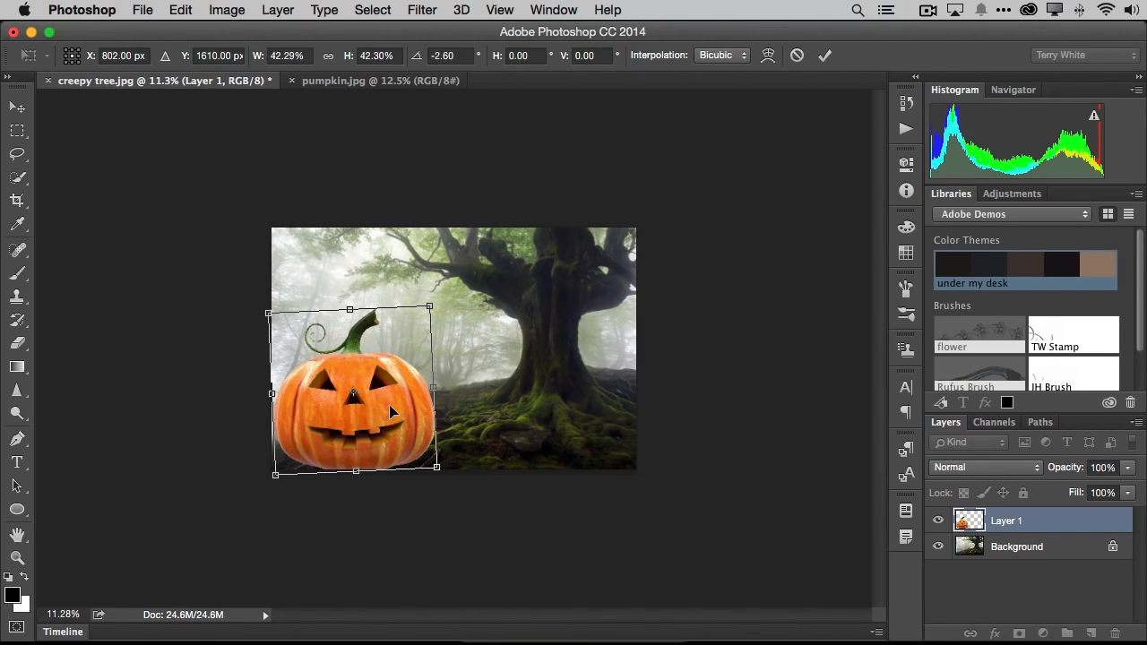
left_click_drag(387, 413, 383, 414)
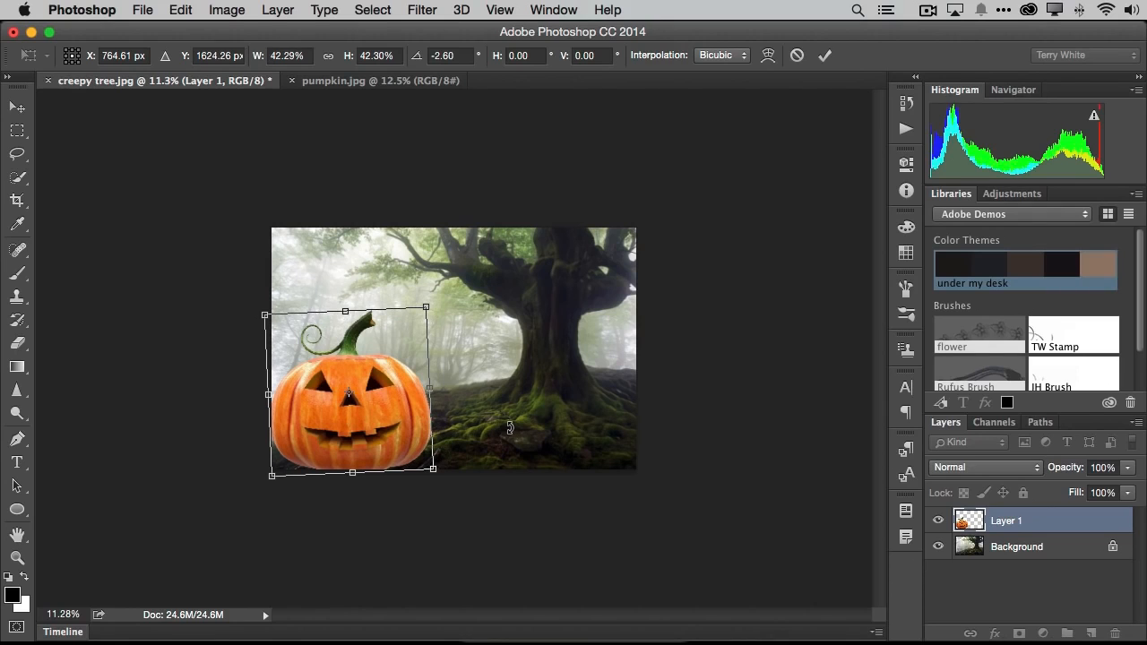
key("super+0")
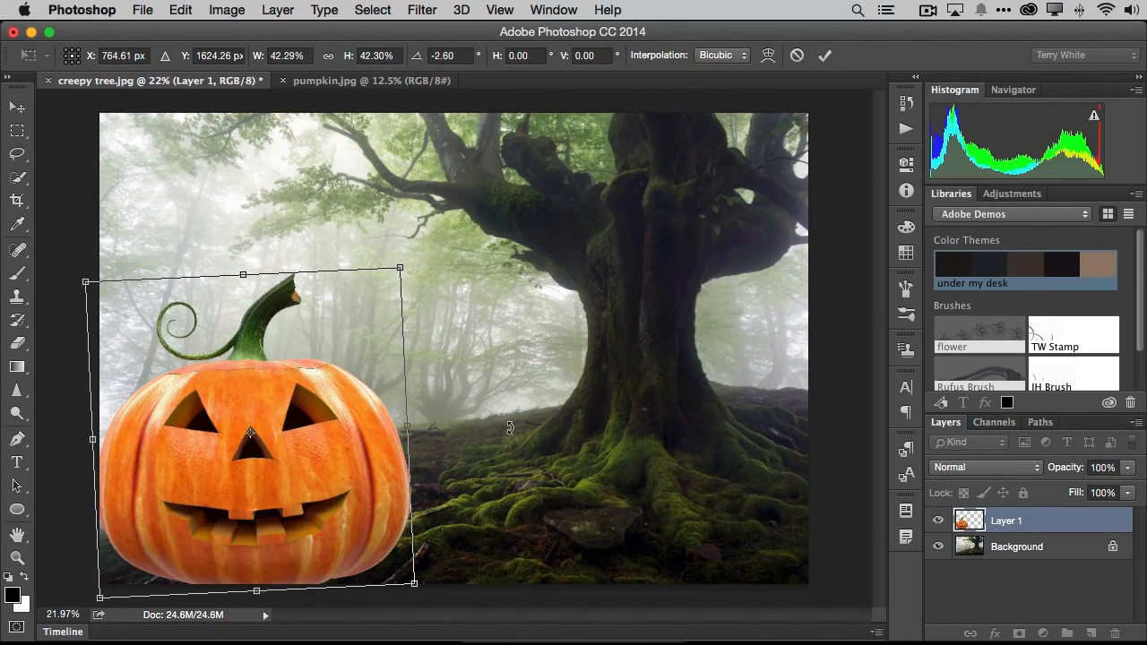
key("Return")
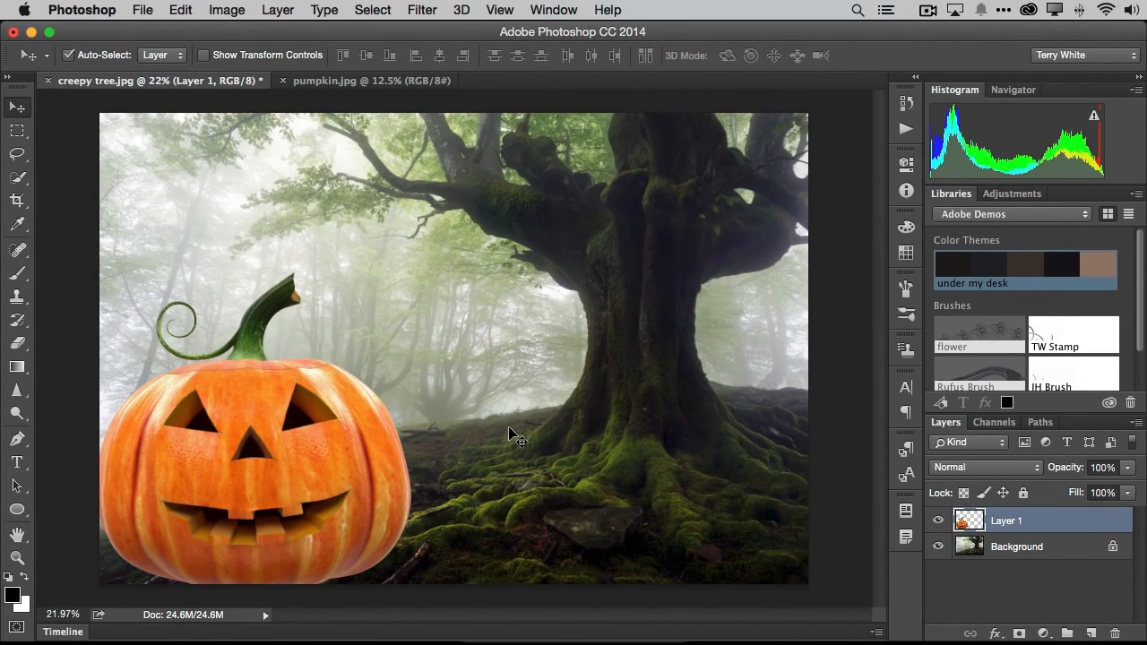
- Move the pumpkin slightly right so its side clears the image edge, and nudge it down
left_click_drag(330, 450, 348, 451)
key("Down")
key("Down")
key("Down")
key("Down")
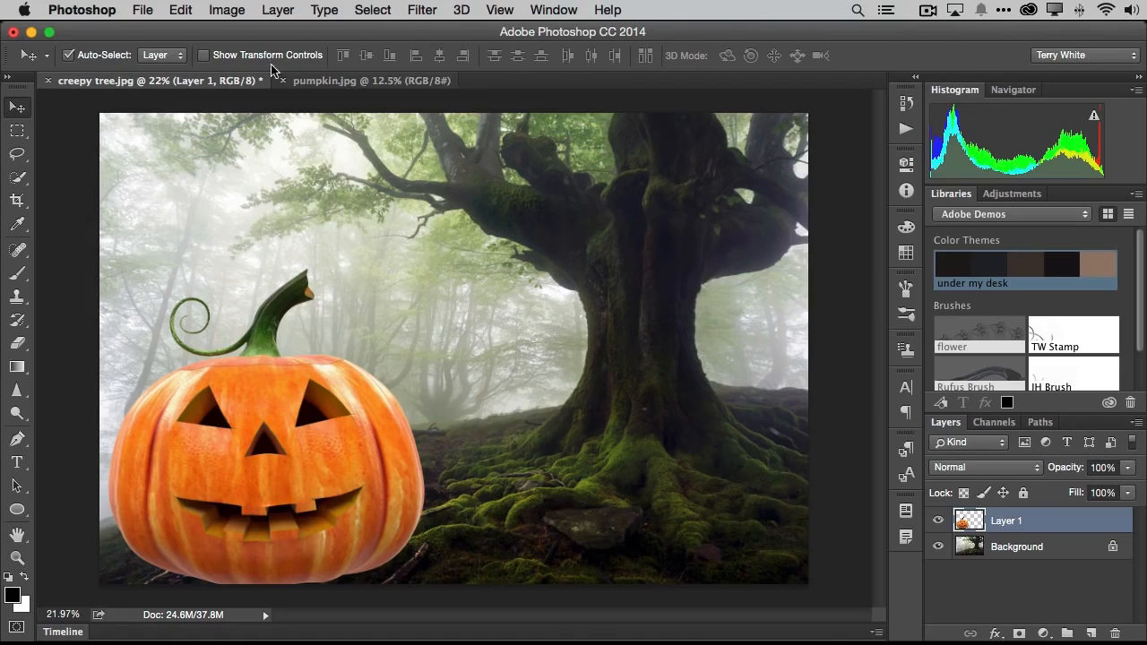
- Remove the white matte from the pumpkin layer's edges
left_click(270, 12)
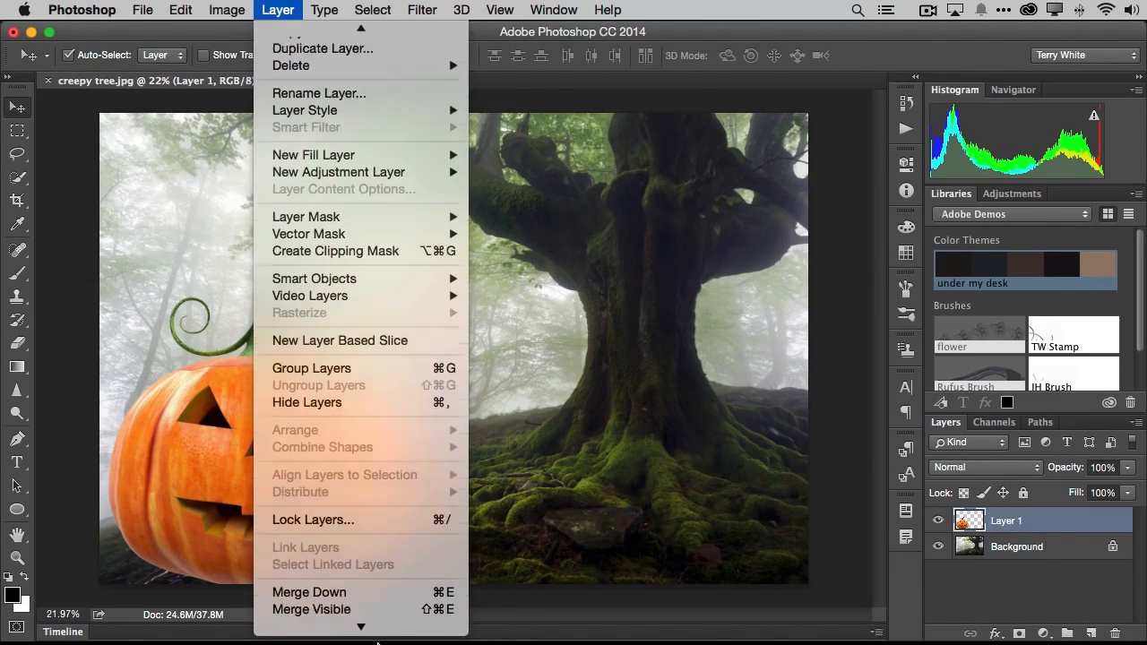
mouse_move(367, 622)
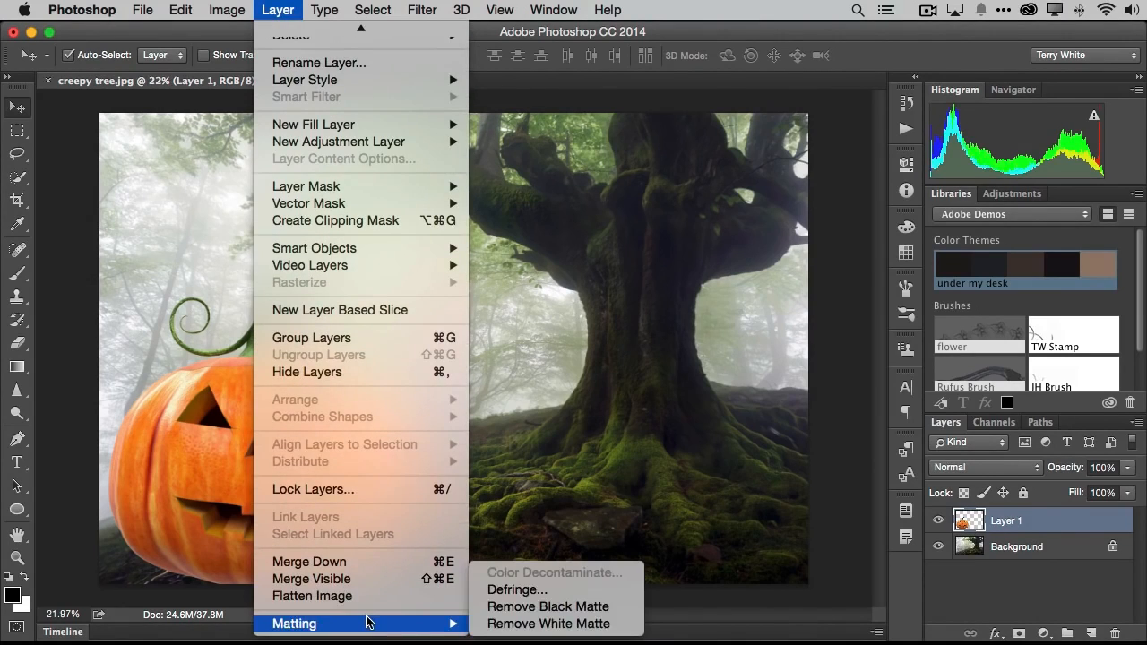
left_click(516, 624)
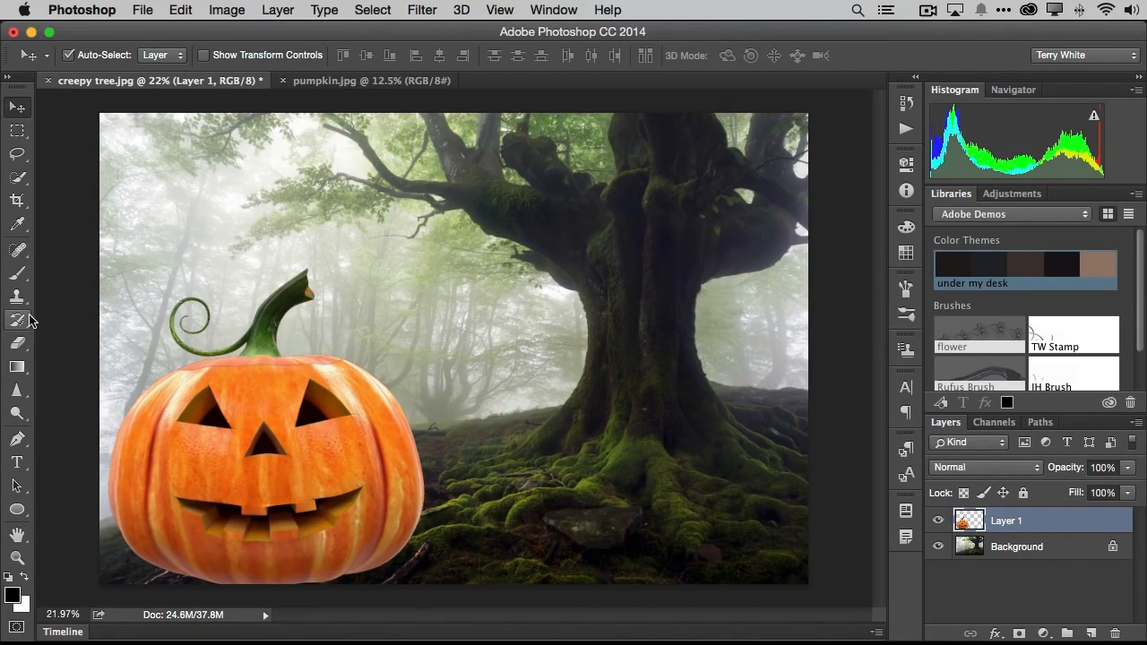
- Darken the pumpkin's bottom edge using the Burn tool at size 175, with Midtones range and 50% exposure
left_click(17, 413)
left_click(90, 425)
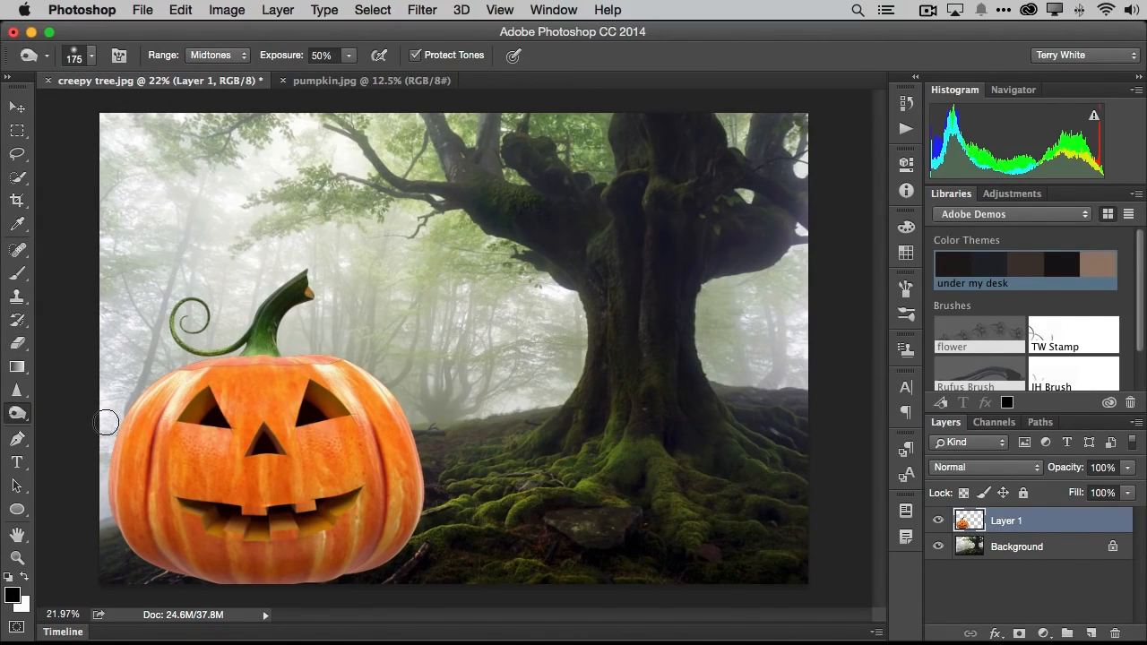
mouse_move(360, 568)
left_mouse_down()
mouse_move(393, 543)
mouse_move(313, 580)
mouse_move(238, 582)
mouse_move(254, 585)
mouse_move(152, 554)
mouse_move(216, 578)
mouse_move(159, 572)
mouse_move(207, 585)
mouse_move(332, 575)
mouse_move(336, 586)
mouse_move(410, 532)
mouse_move(414, 510)
mouse_move(408, 528)
mouse_move(365, 557)
mouse_move(286, 572)
mouse_move(200, 574)
mouse_move(128, 546)
mouse_move(124, 538)
mouse_move(176, 569)
mouse_move(239, 582)
mouse_move(380, 560)
mouse_move(390, 549)
mouse_move(332, 560)
mouse_move(324, 539)
mouse_move(329, 550)
mouse_move(402, 526)
mouse_move(415, 506)
mouse_move(415, 457)
mouse_move(360, 378)
mouse_move(343, 390)
mouse_move(333, 369)
mouse_move(205, 385)
mouse_move(180, 402)
mouse_move(174, 378)
mouse_move(153, 450)
mouse_move(139, 425)
mouse_move(151, 445)
mouse_move(385, 555)
mouse_move(248, 579)
mouse_move(194, 571)
mouse_move(358, 581)
mouse_move(269, 583)
mouse_move(164, 561)
mouse_move(338, 571)
mouse_move(378, 560)
left_mouse_up()
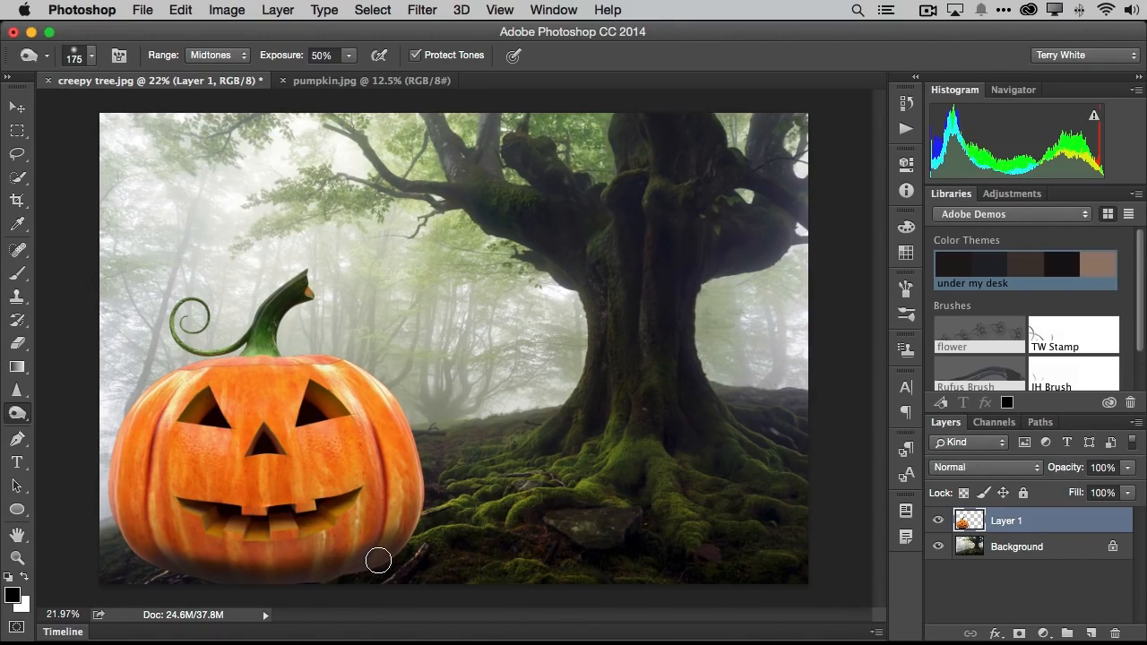
- Rename the pumpkin's layer to Pumpkin
double_click(1010, 521)
type("Pumpkin")
key("Return")
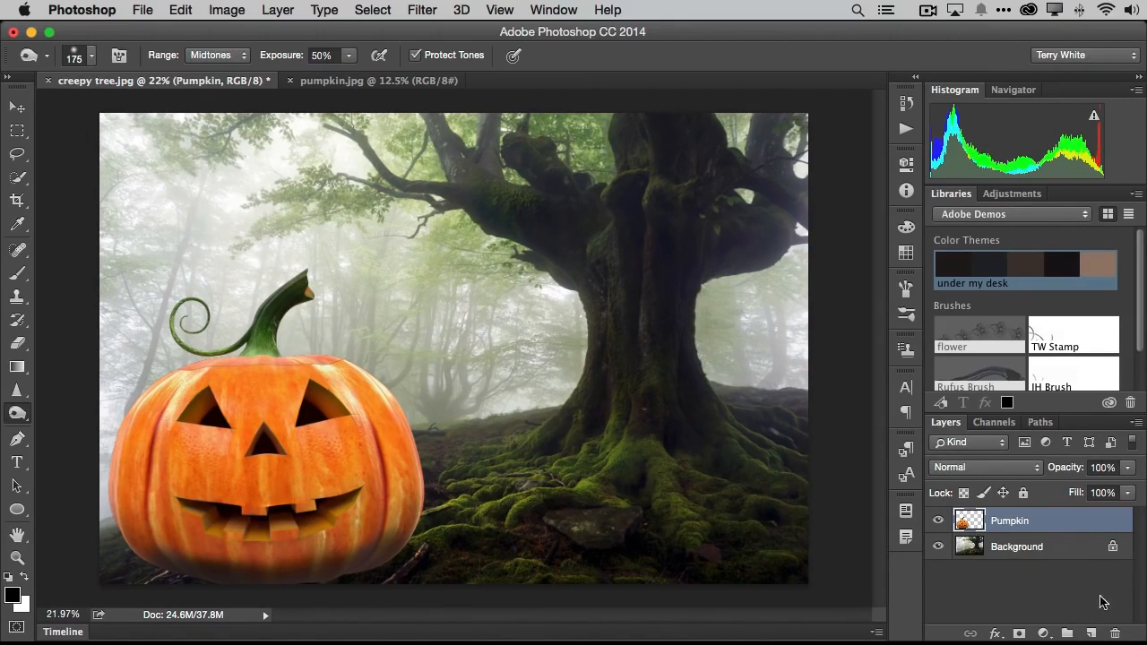
- Add a new empty layer named New Tree and place it beneath the Pumpkin layer
left_click(1090, 633)
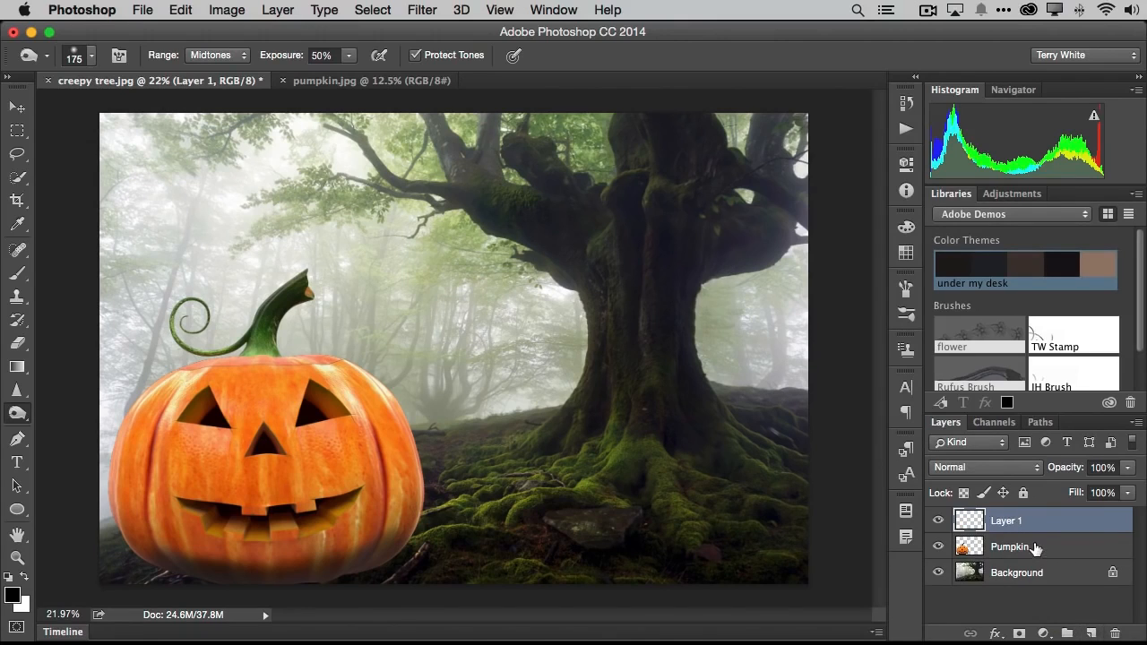
double_click(1011, 521)
type("New T")
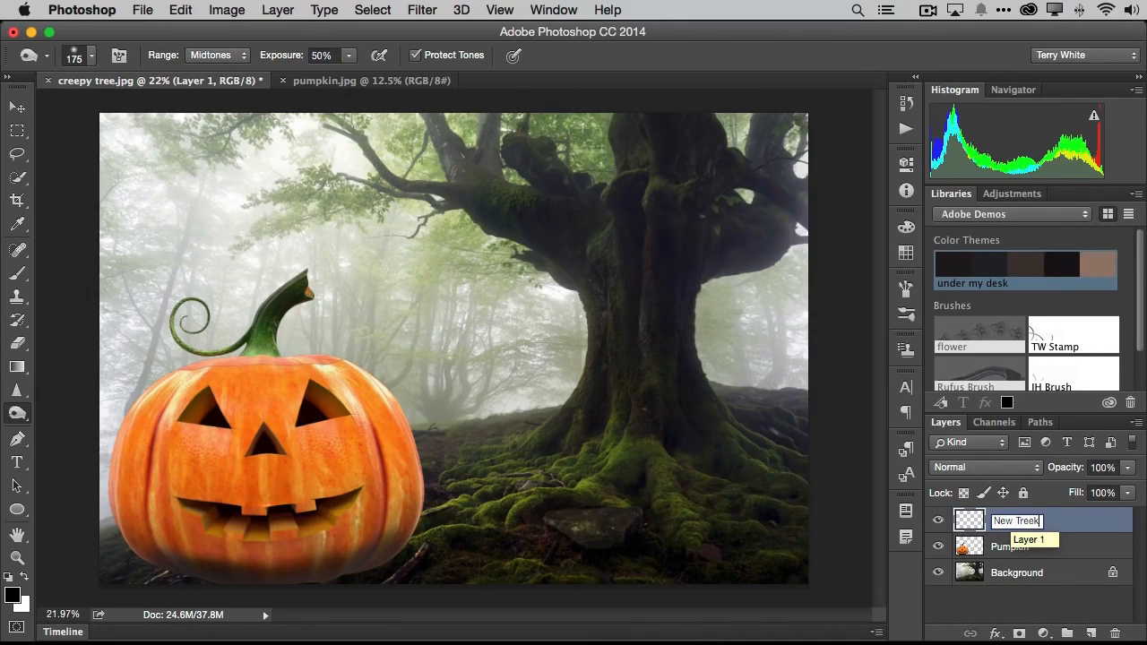
type("ree")
key("Return")
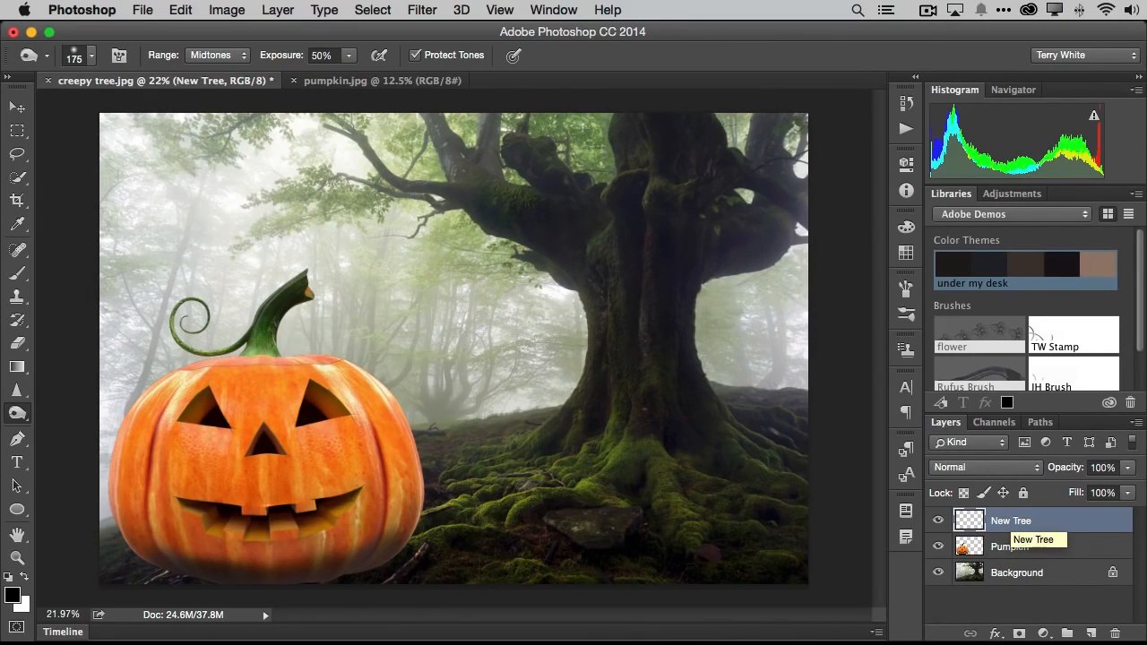
left_click_drag(1056, 529, 1060, 563)
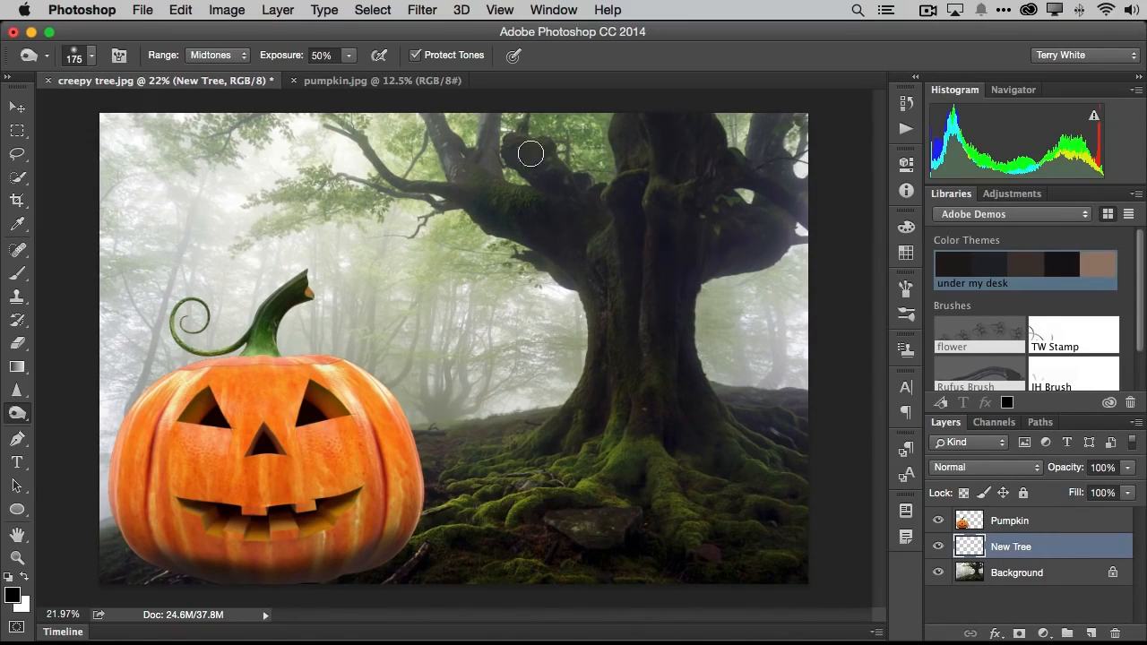
- Start the Tree render filter on the New Tree layer, using the Default preset with Oak Tree as the base tree type
left_click(423, 11)
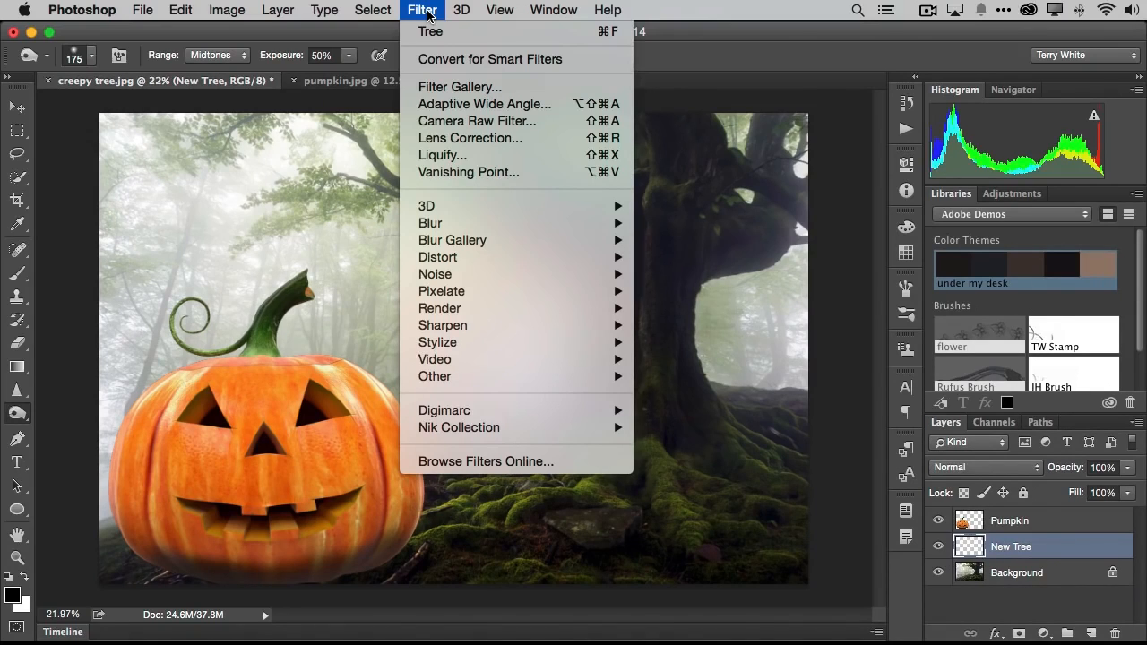
mouse_move(493, 309)
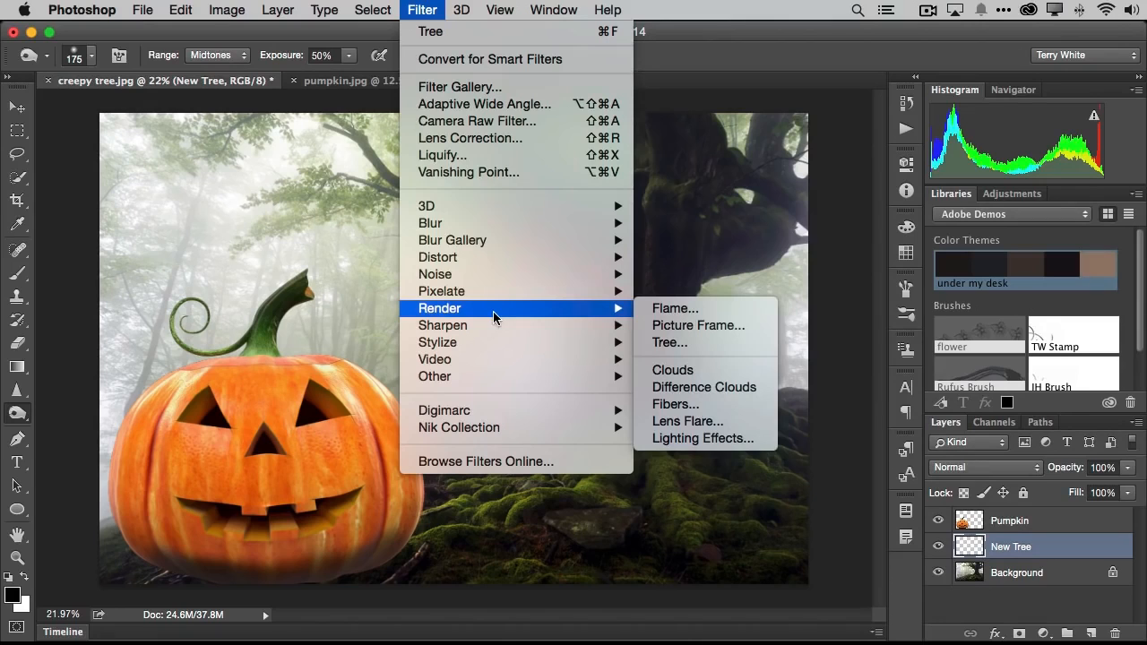
left_click(682, 342)
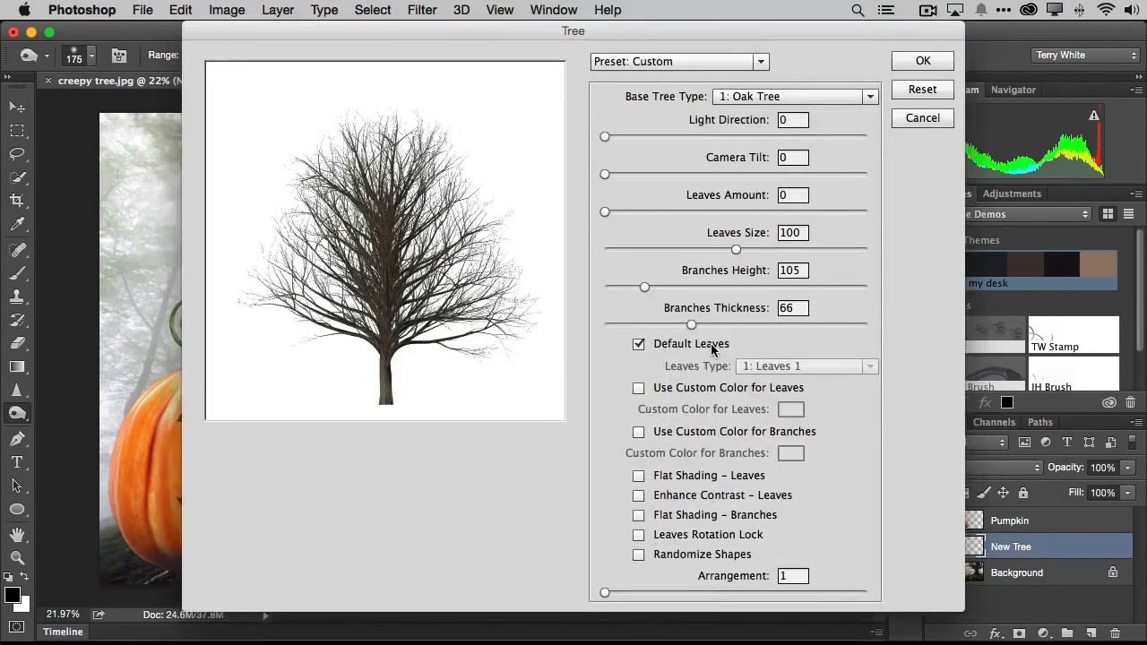
left_click(707, 63)
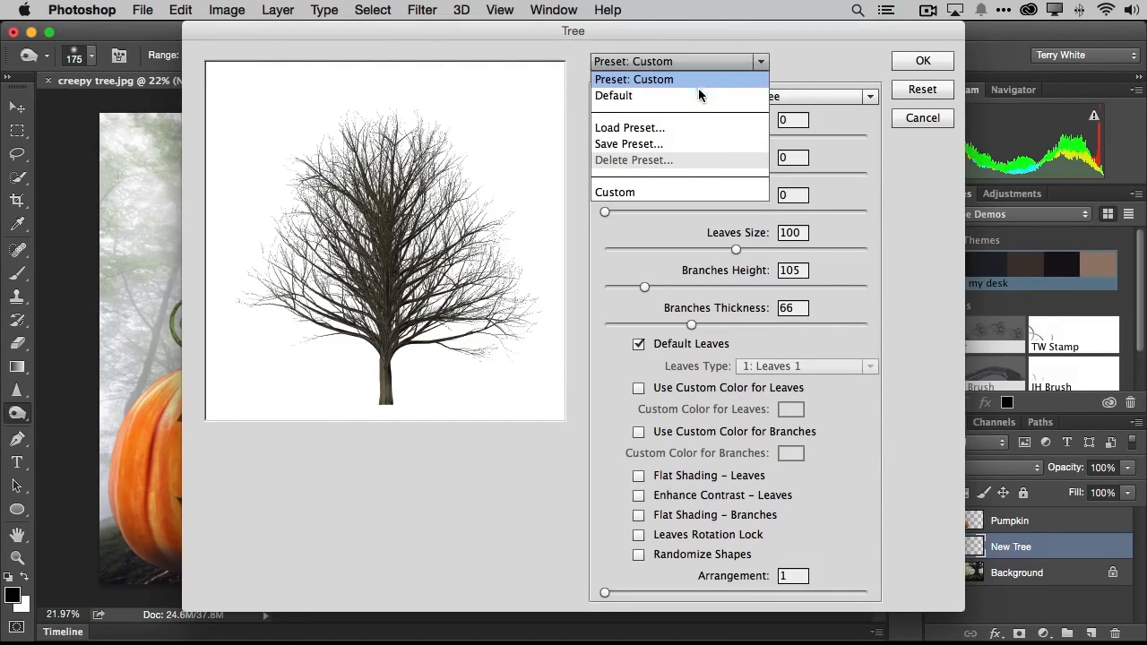
left_click(645, 95)
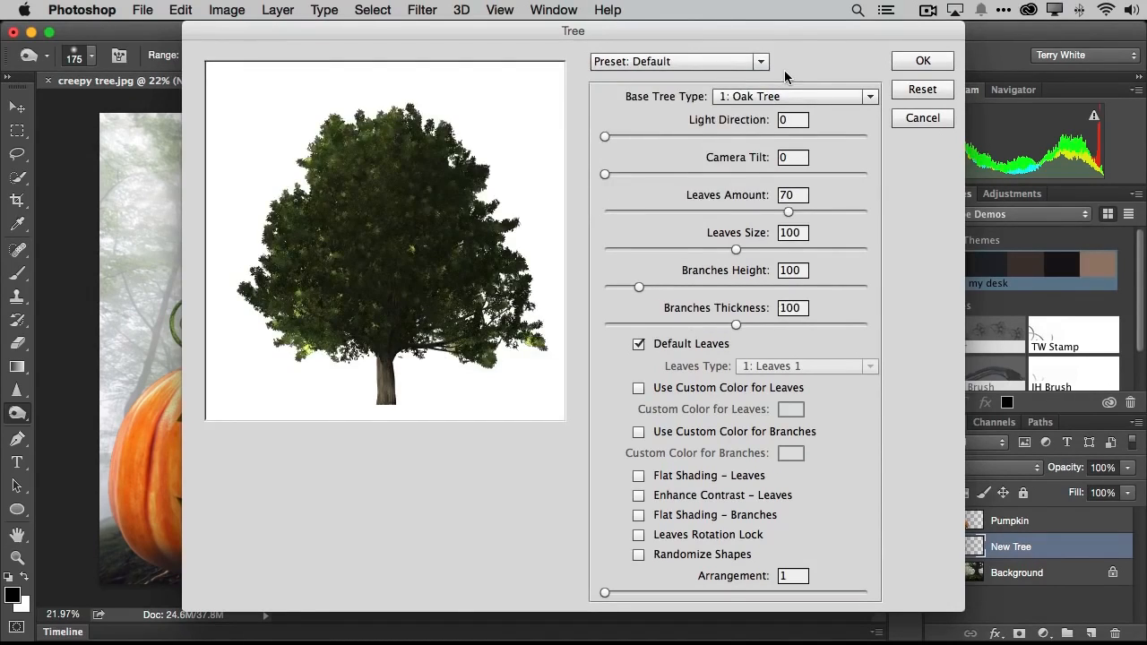
left_click(795, 97)
scroll(802, 225, "down", 5)
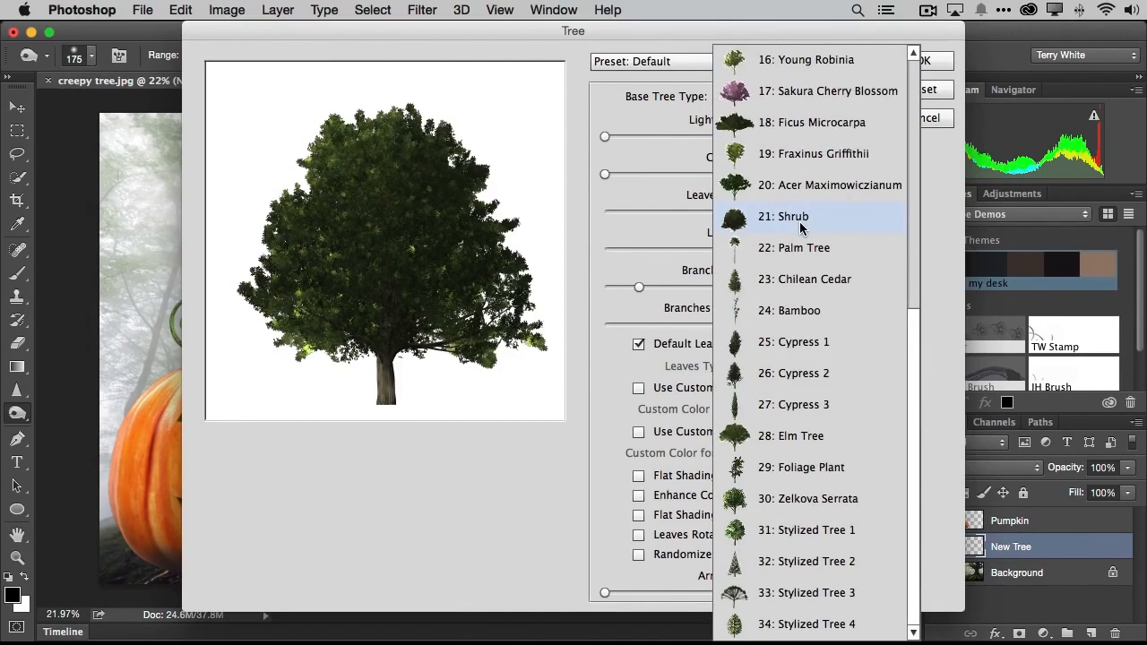
scroll(802, 229, "up", 5)
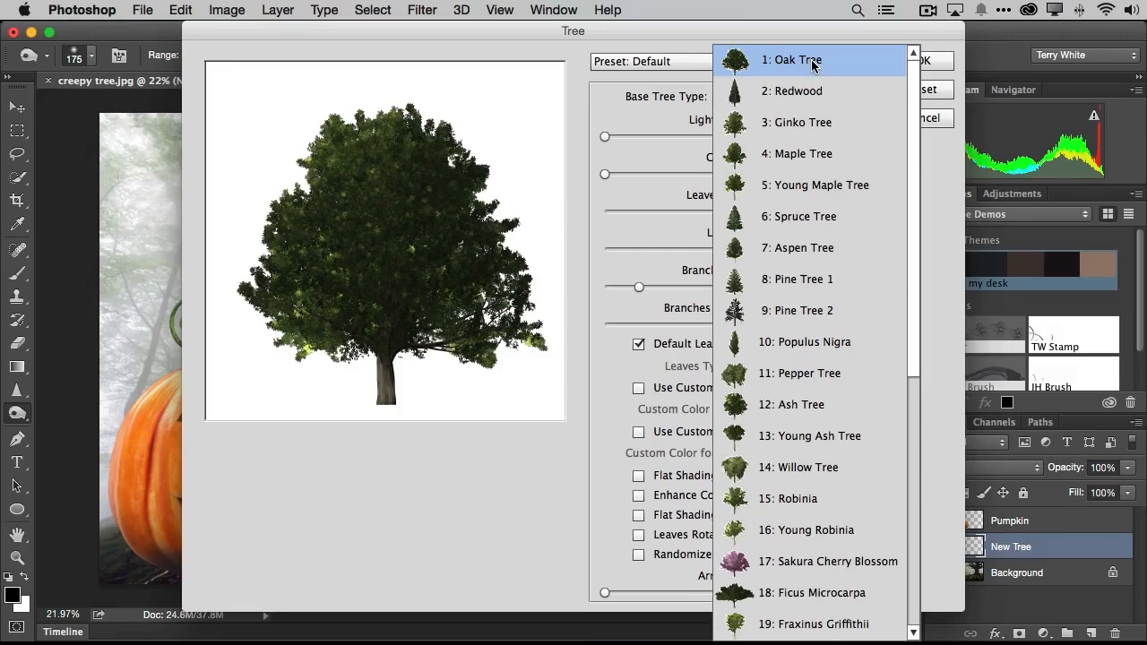
left_click(665, 36)
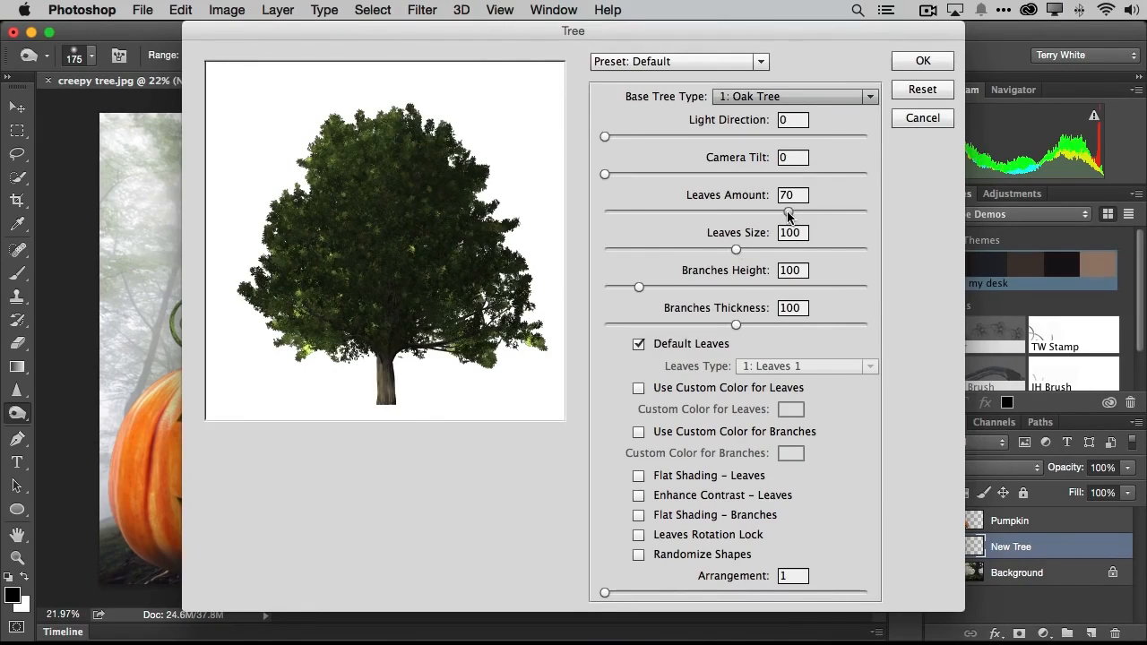
- Set Leaves Amount to 0, Branches Thickness to 75 and Branches Height to 92, and render the tree
left_click_drag(788, 215, 583, 224)
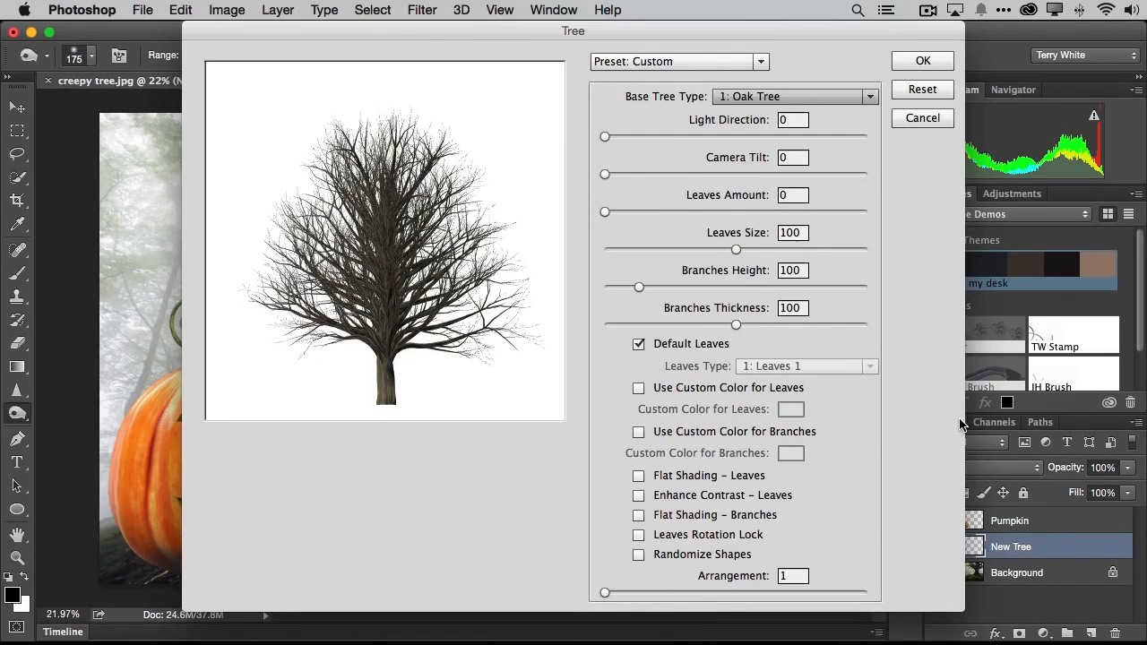
left_click_drag(737, 325, 703, 325)
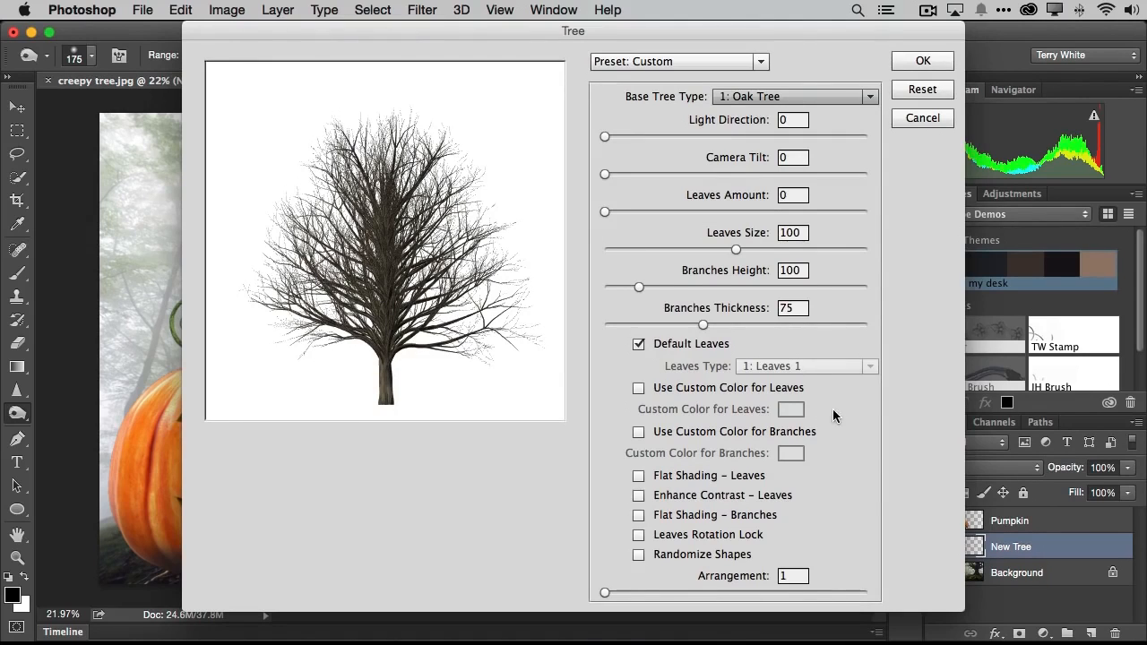
mouse_move(643, 287)
left_mouse_down()
mouse_move(731, 291)
mouse_move(629, 289)
left_mouse_up()
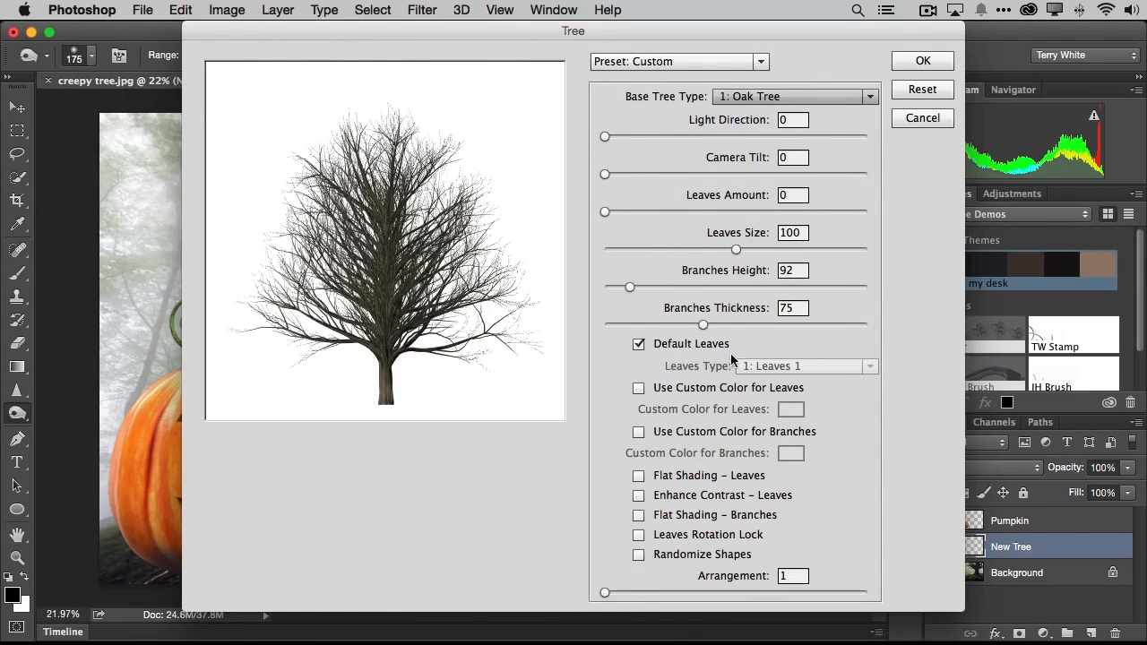
left_click(923, 61)
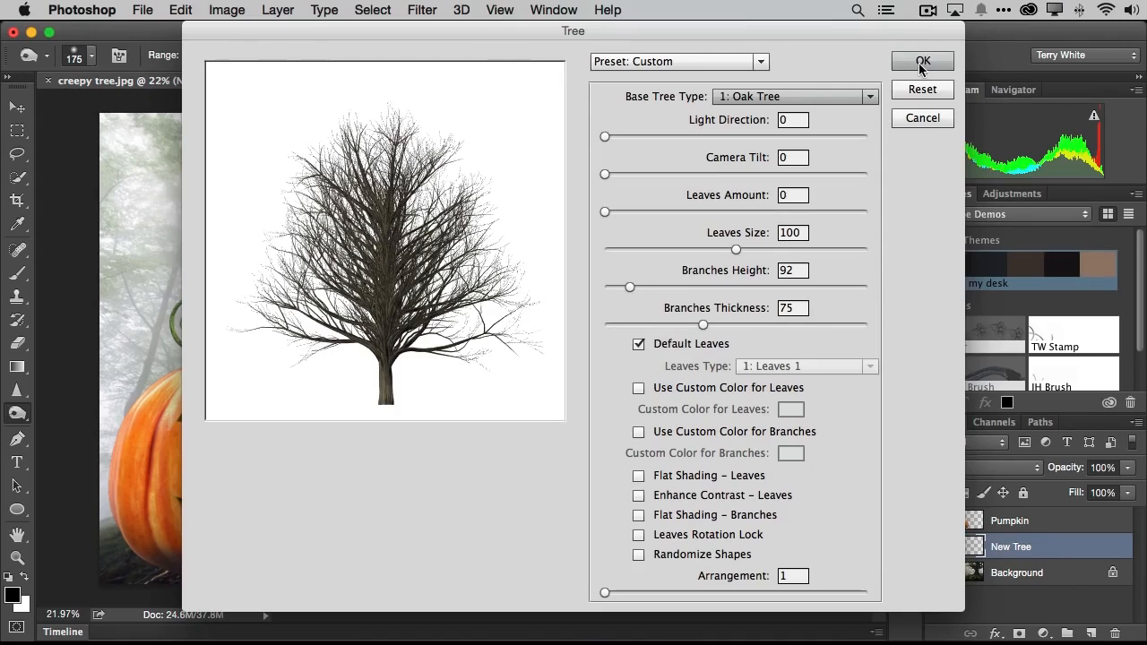
left_click(923, 61)
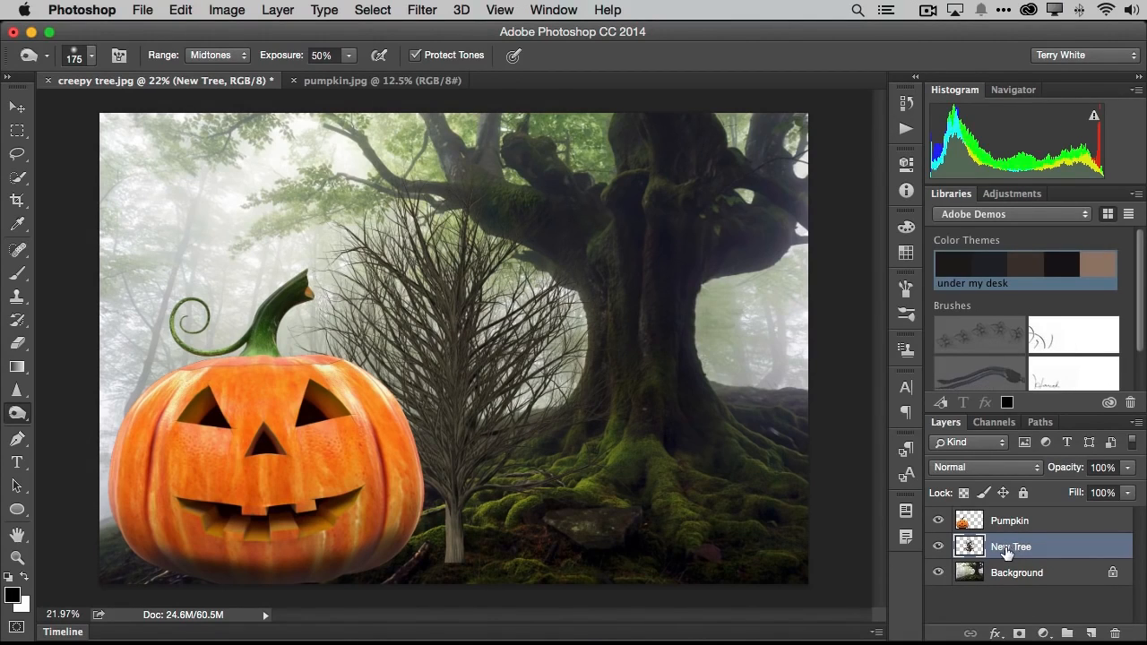
- Move the bare tree behind the pumpkin and stretch it to about 134% width so its branches spread out on both sides
left_click(17, 108)
left_click_drag(449, 346, 240, 458)
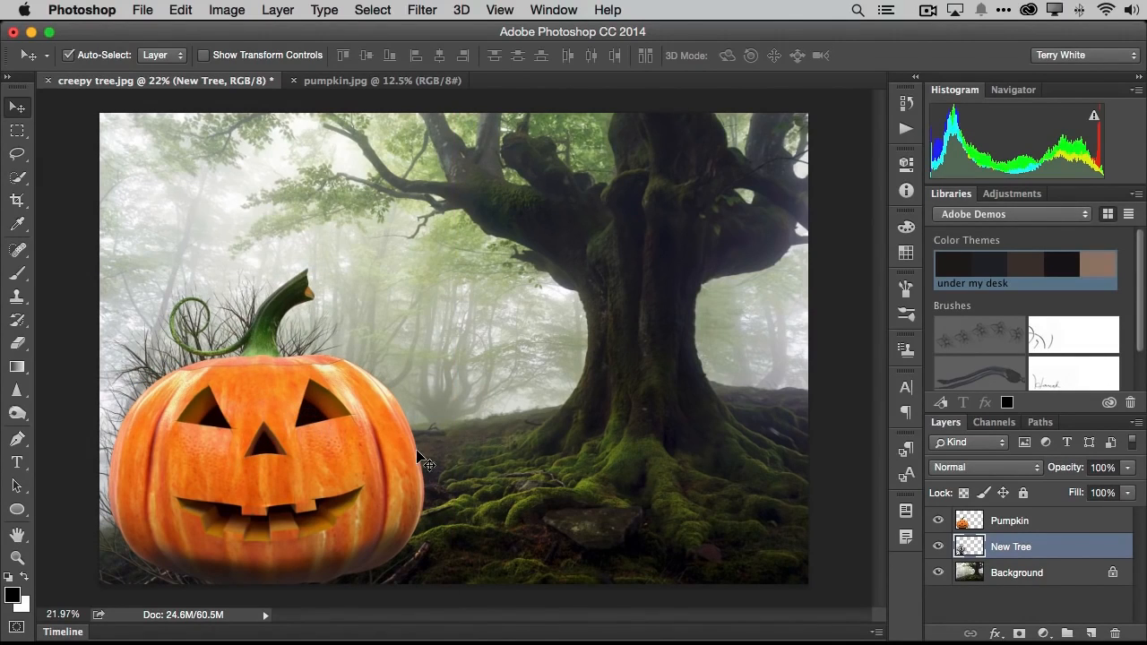
key("super+t")
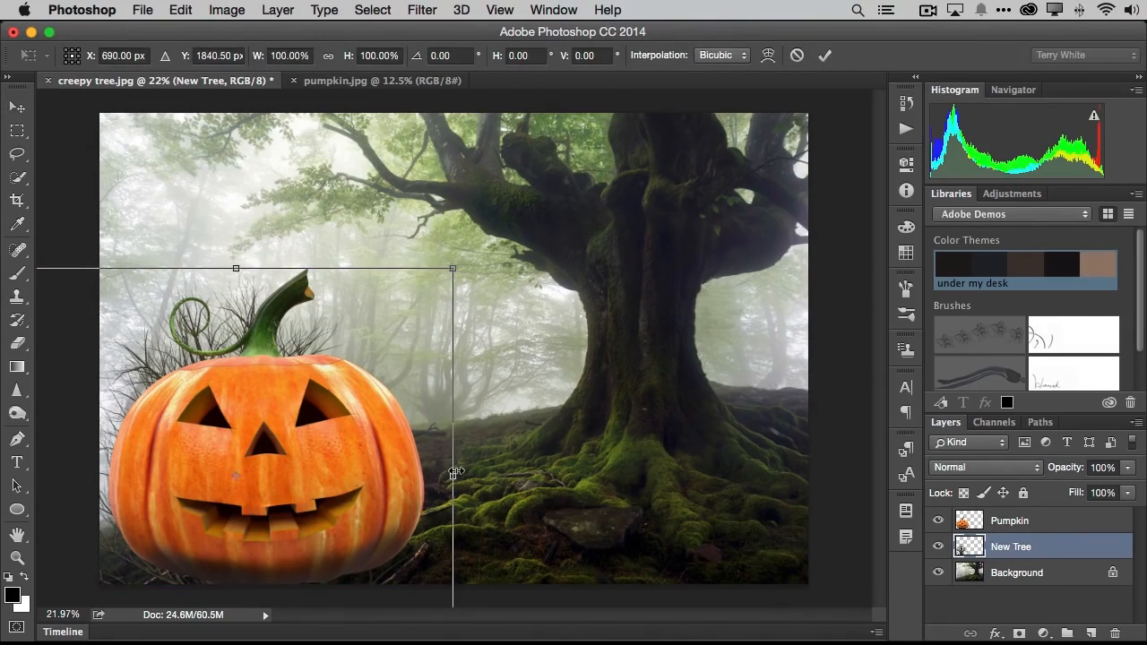
left_click_drag(455, 477, 602, 476)
left_click_drag(431, 423, 403, 429)
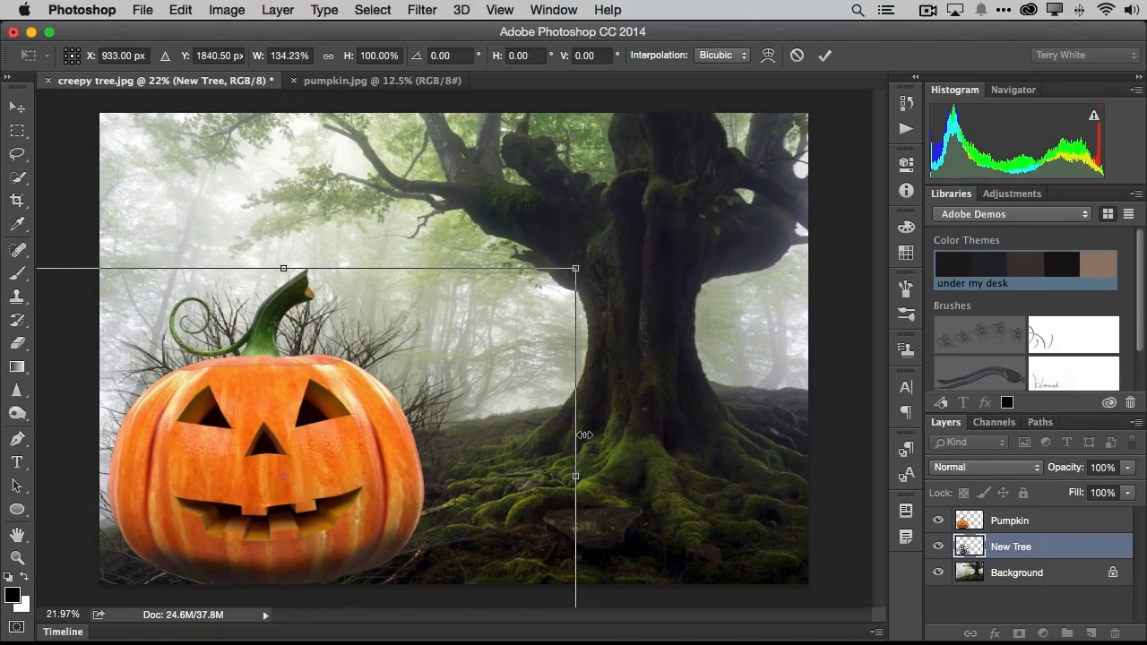
key("Return")
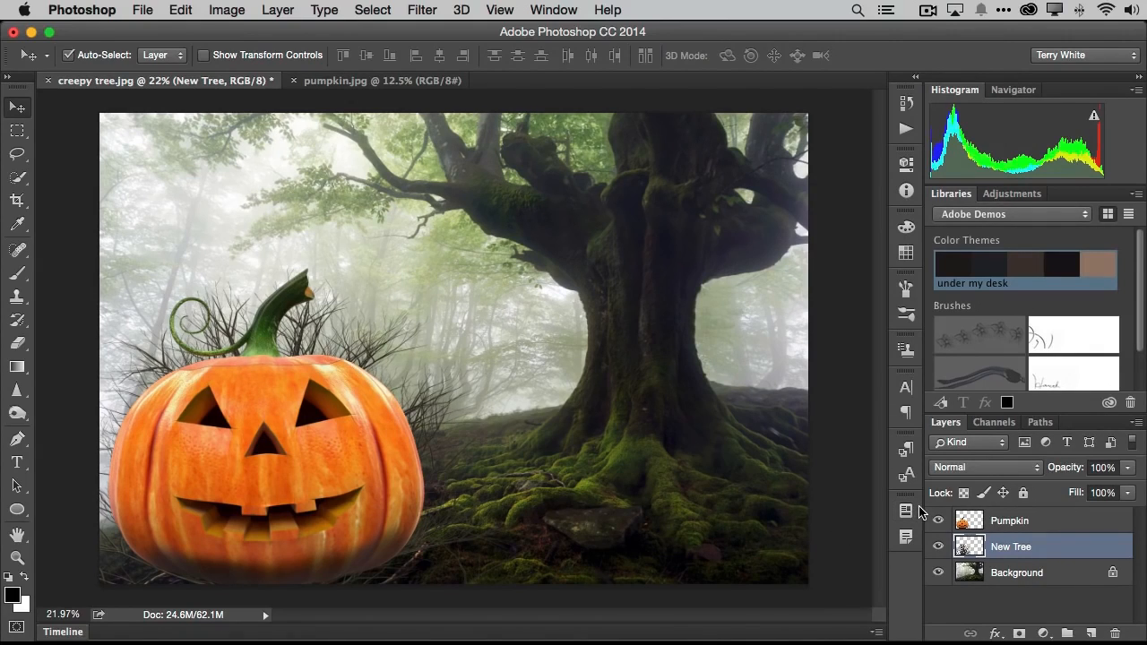
- Add a new empty layer named Flames and place it above the Pumpkin layer
left_click(1090, 634)
double_click(1008, 548)
type("Flames")
key("Return")
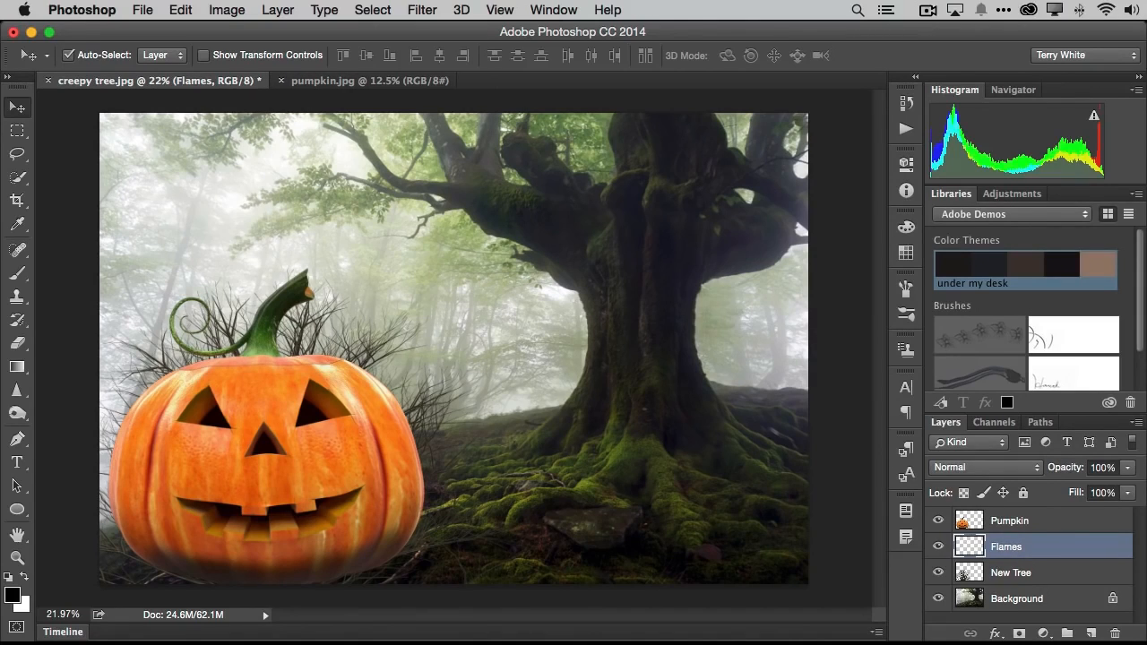
left_click_drag(1006, 546, 1019, 517)
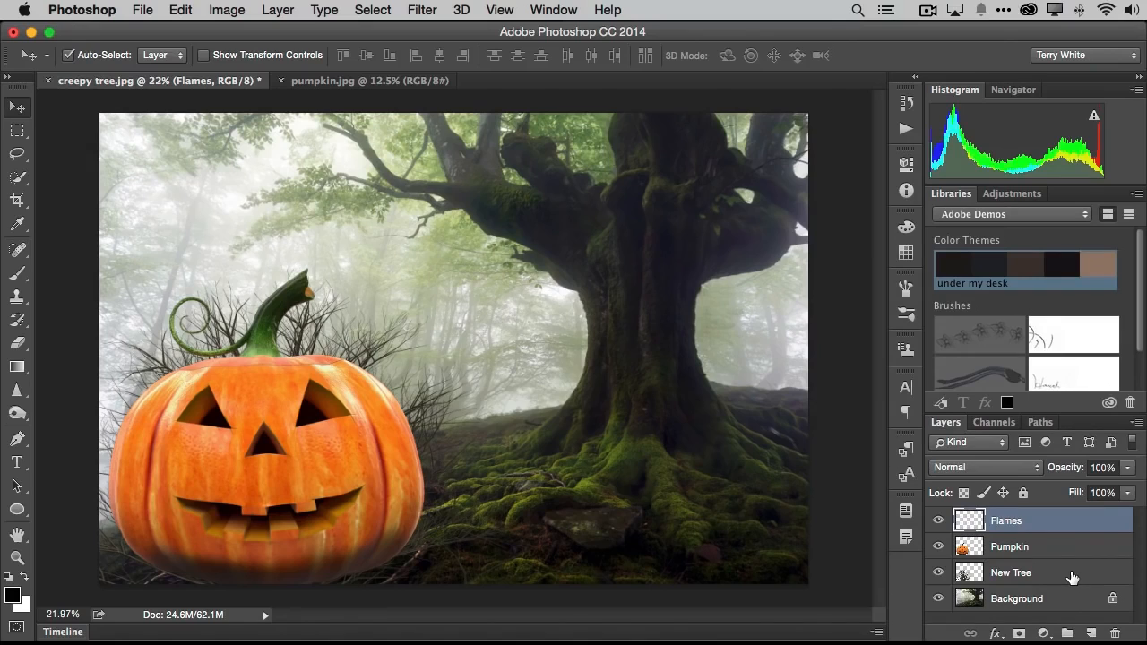
- Draw separate open paths with the Pen tool along the bottom edges of the pumpkin's two eyes and nose
left_click(18, 439)
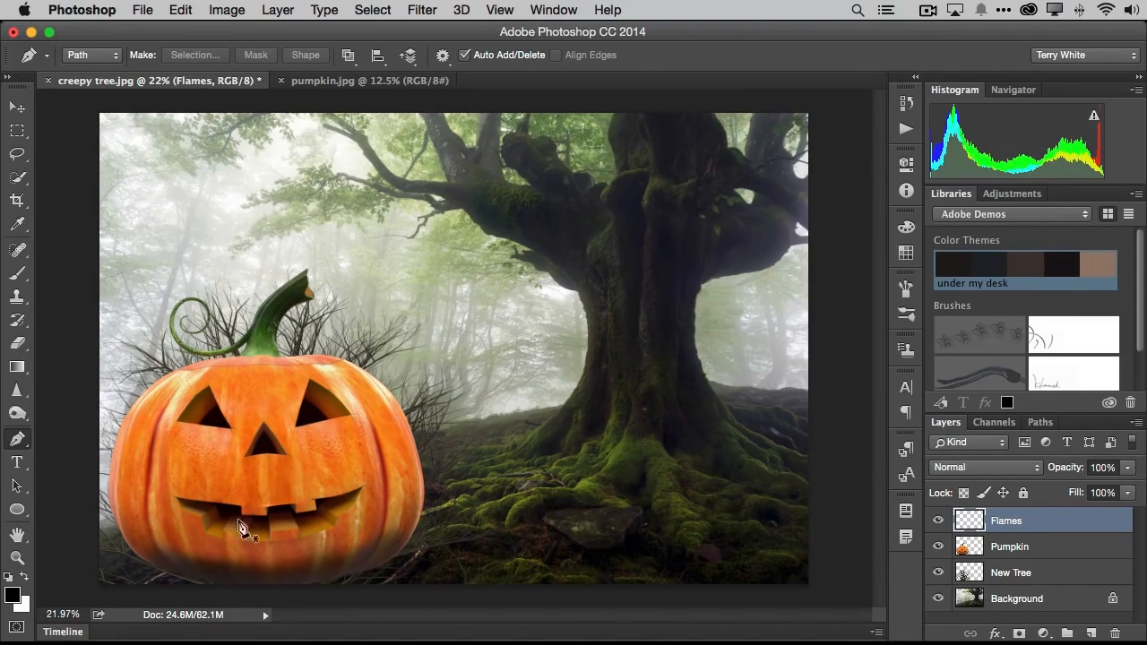
left_click(202, 424)
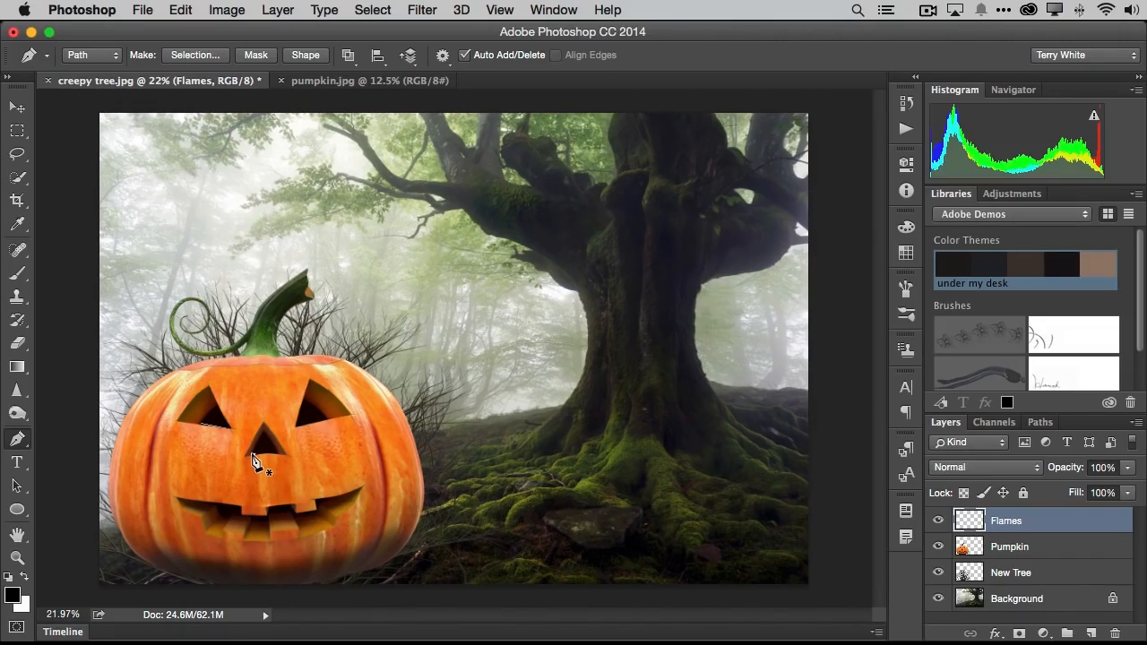
left_click_drag(253, 454, 280, 453)
left_click(20, 441)
left_click(299, 428)
left_click(325, 419)
- Draw a zigzag open path with the Pen tool across the pumpkin's mouth, following the teeth, and end the path
left_click(216, 508)
left_click(229, 519)
left_click(235, 516)
left_click(249, 521)
left_click(253, 530)
left_click(265, 525)
left_click(272, 517)
left_click(290, 513)
left_click(298, 521)
left_click(319, 507)
left_click(19, 437)
- Start the Flame render filter on the Flames layer's paths and set the flame Length to 91
left_click(421, 11)
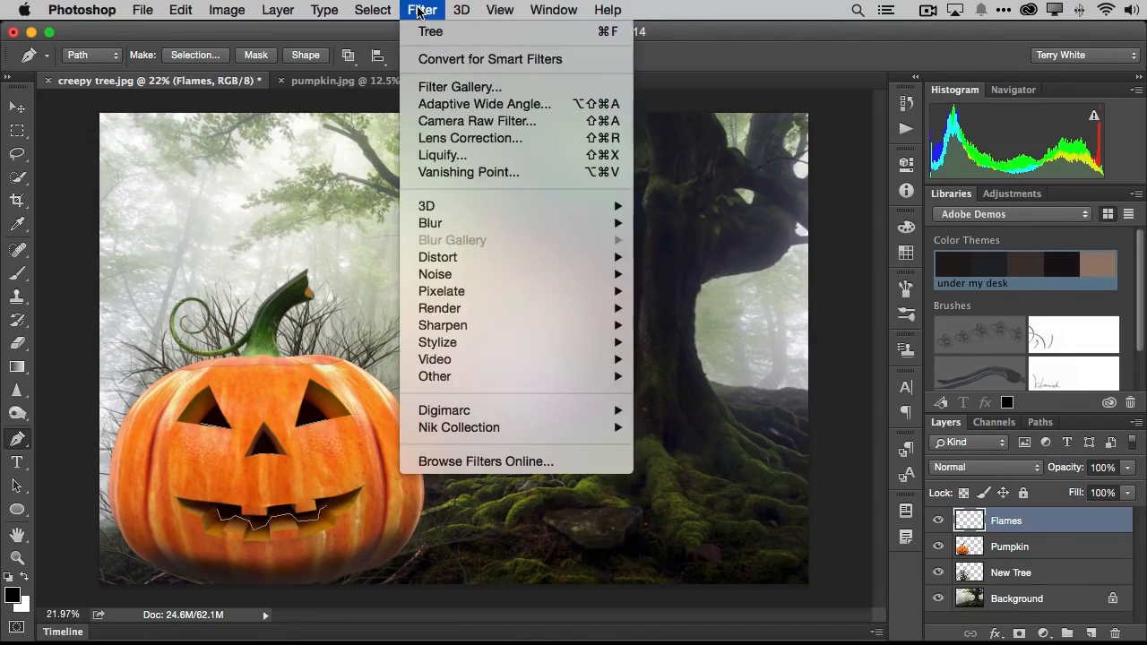
mouse_move(463, 309)
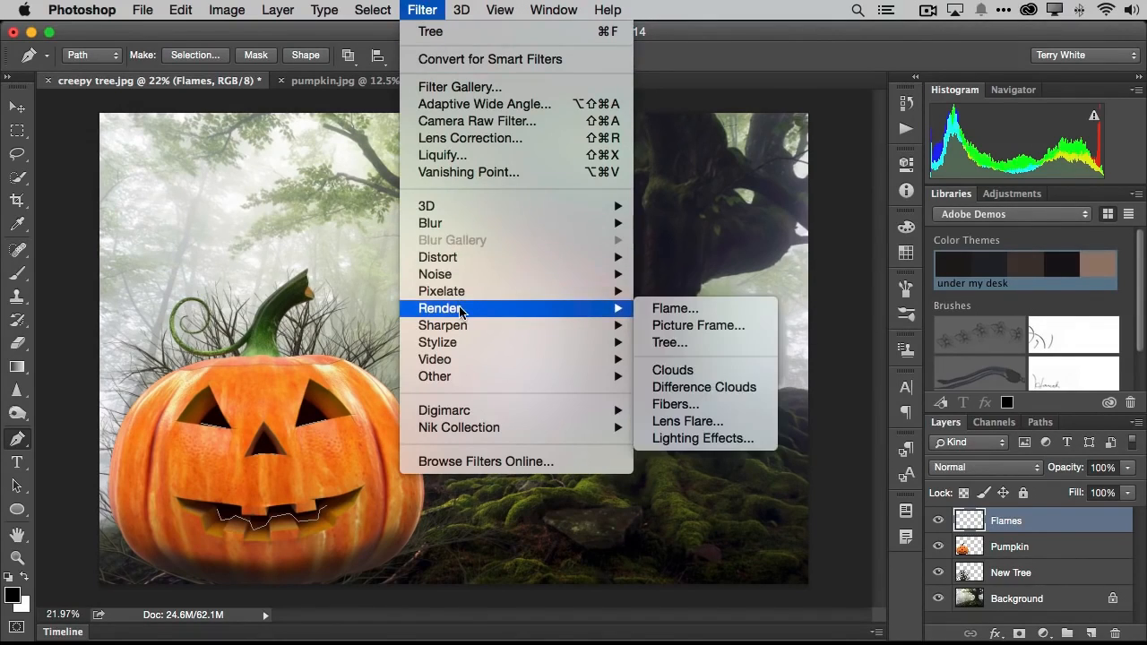
left_click(724, 310)
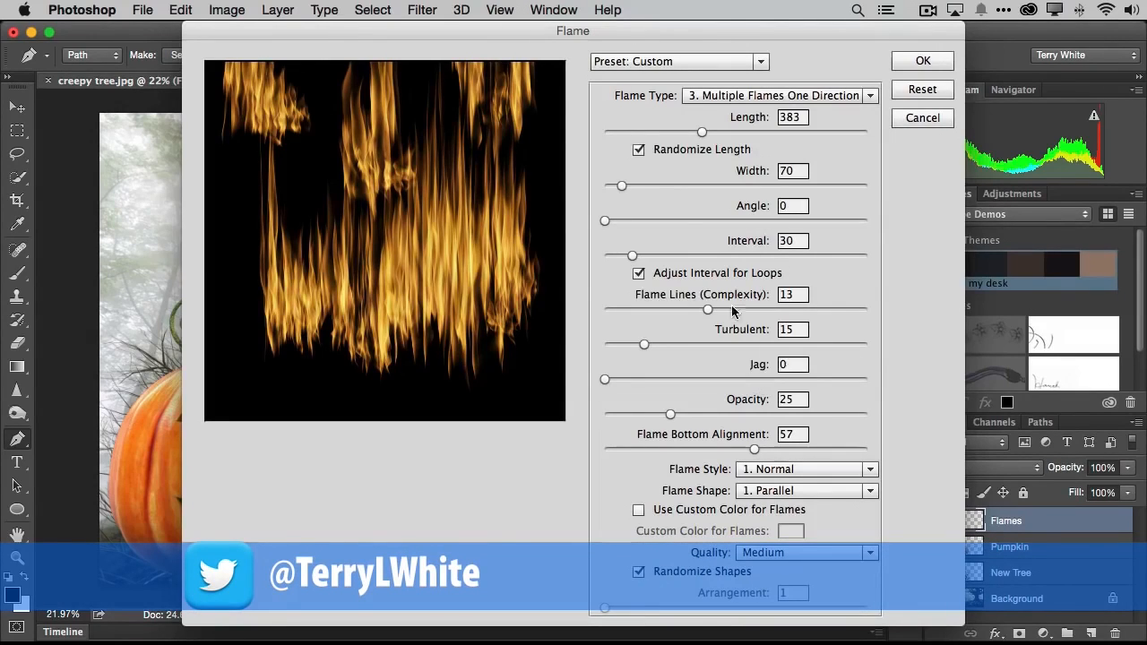
left_click_drag(702, 133, 636, 133)
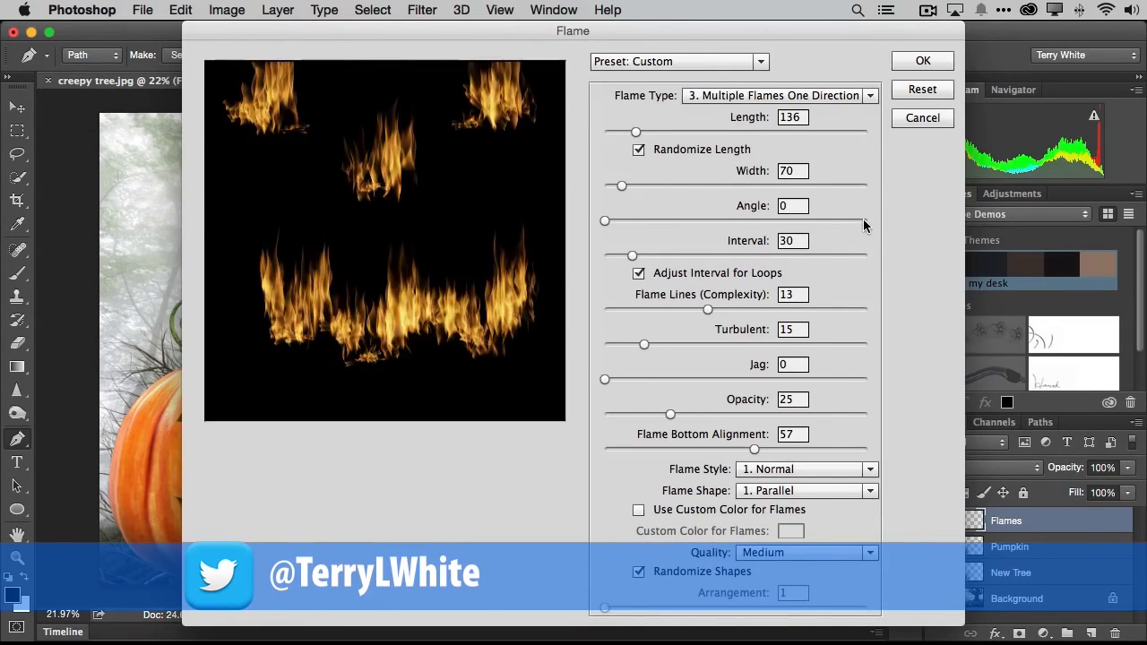
left_click_drag(636, 135, 624, 133)
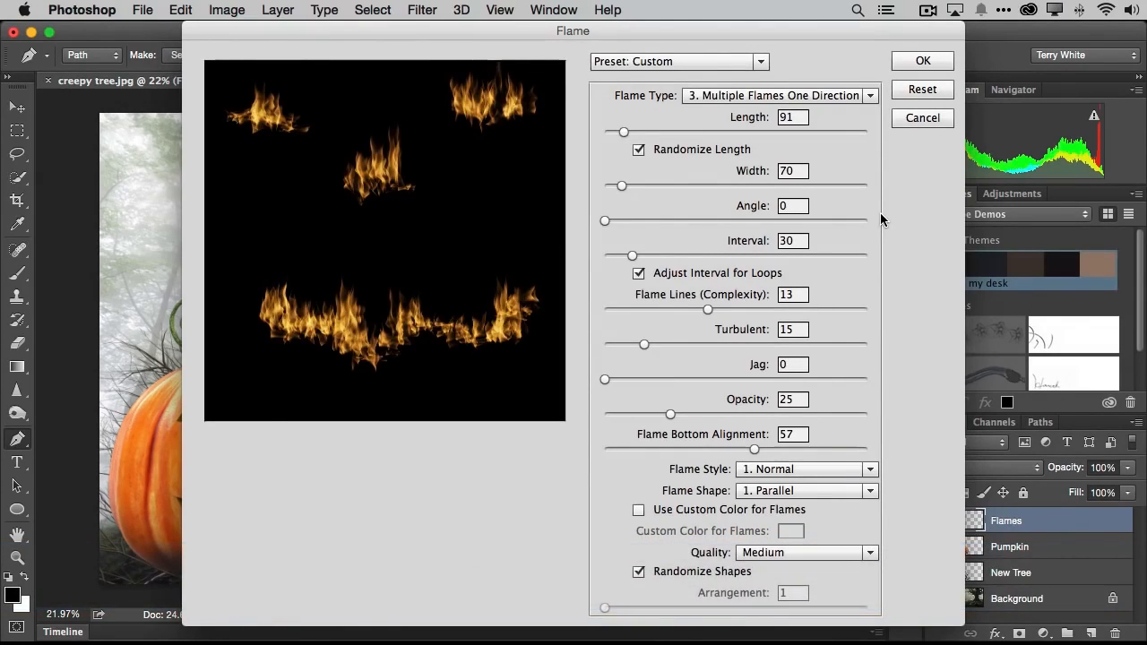
- Set Flame Lines (Complexity) to 10 and Opacity to 25, and render the flames along the paths
left_click_drag(708, 309, 670, 309)
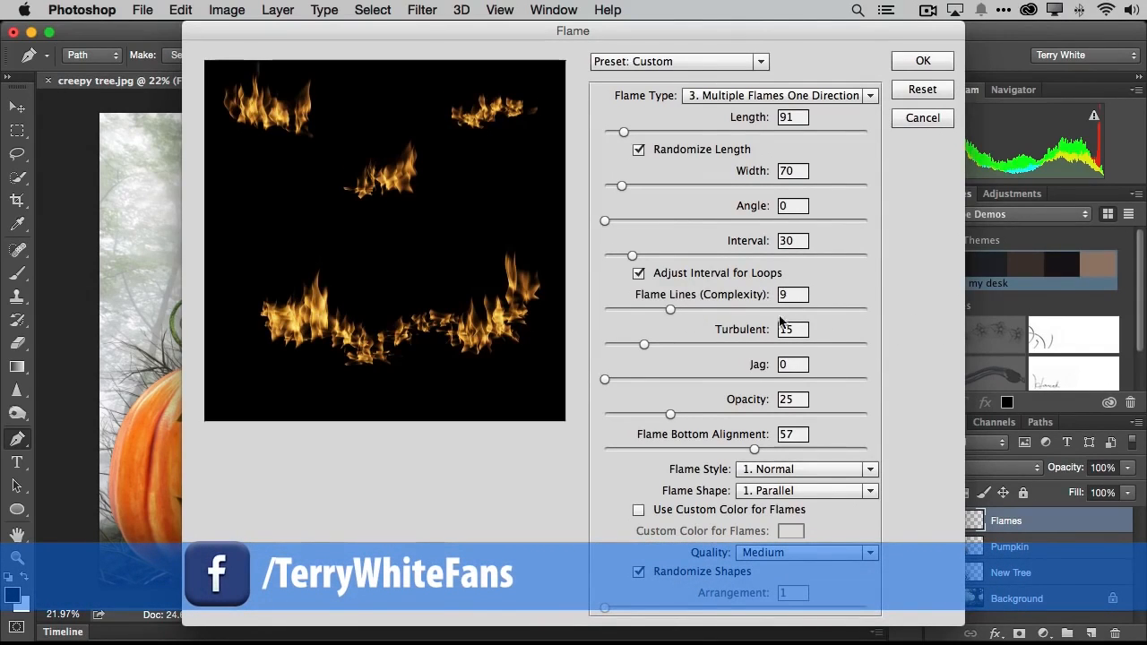
left_click(687, 309)
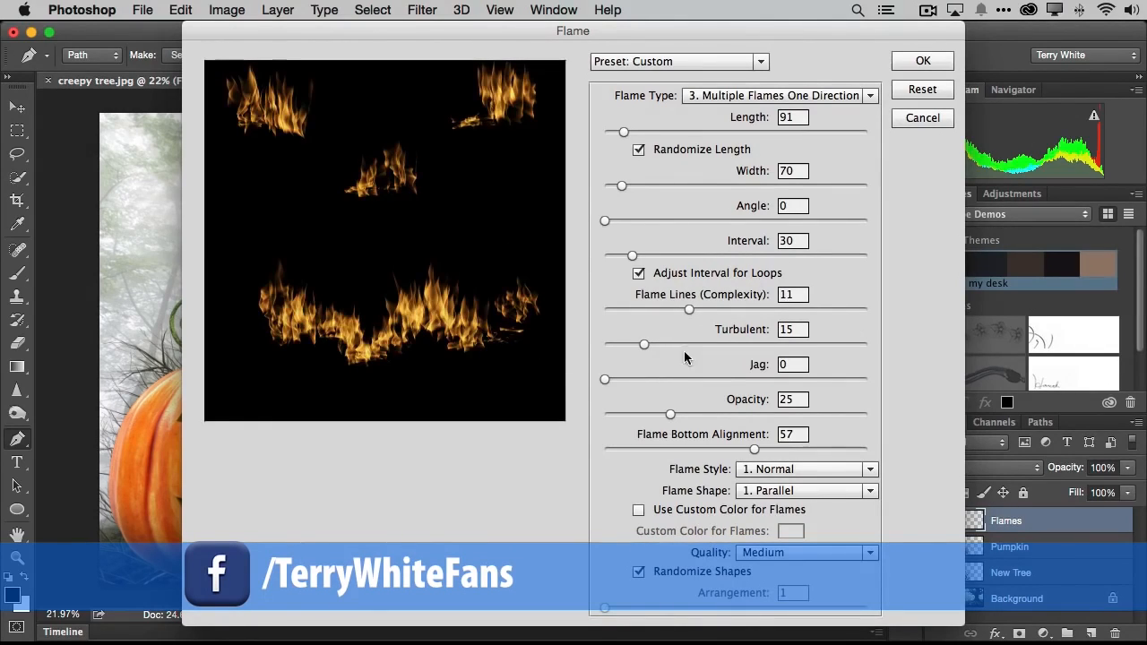
left_click_drag(689, 310, 676, 314)
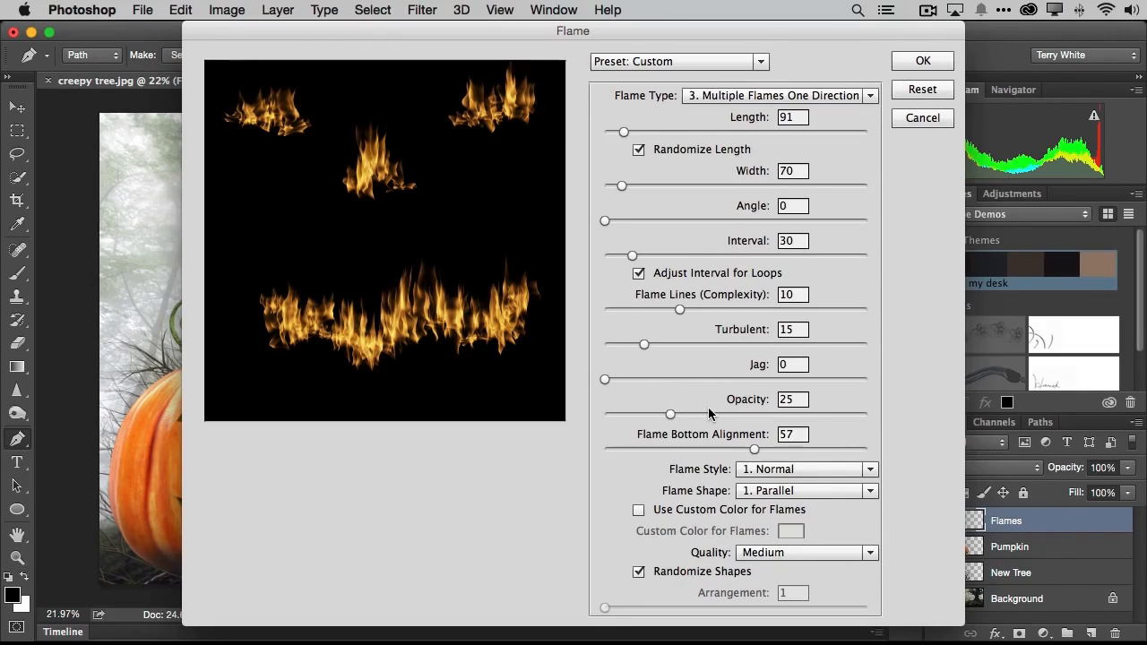
left_click_drag(669, 418, 664, 413)
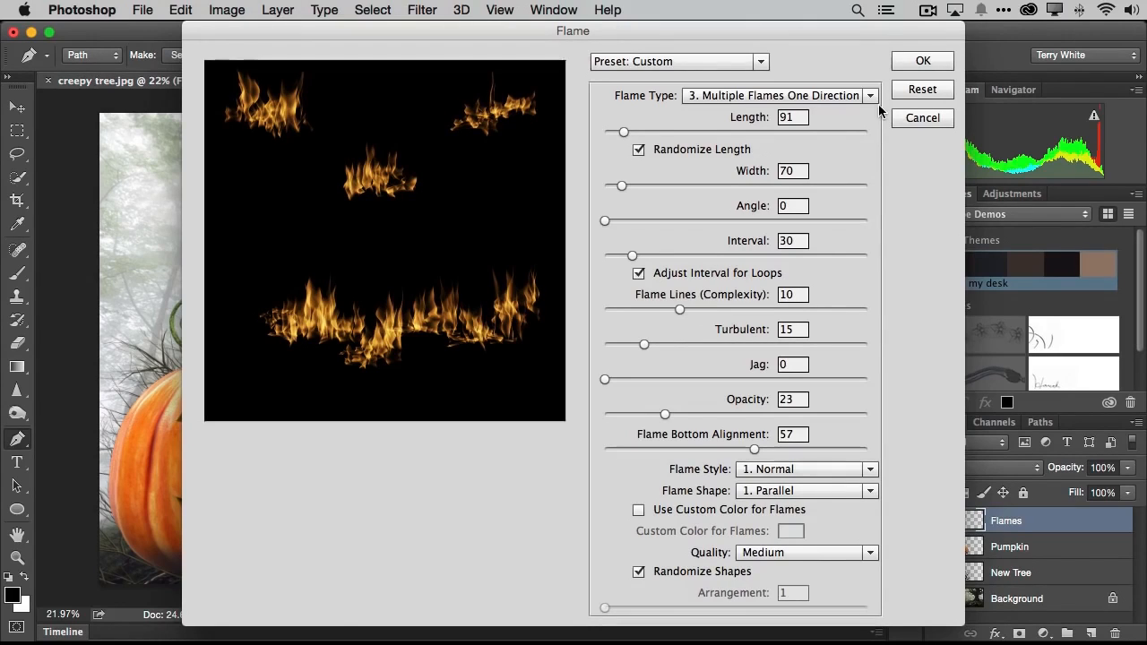
left_click_drag(664, 421, 670, 415)
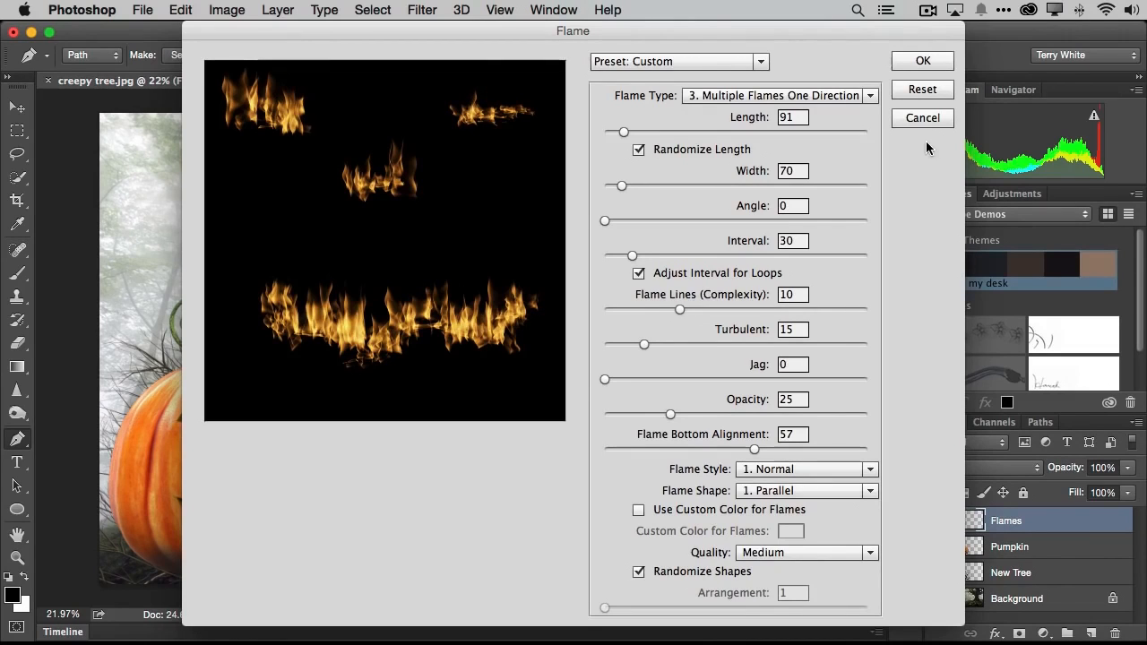
left_click(923, 63)
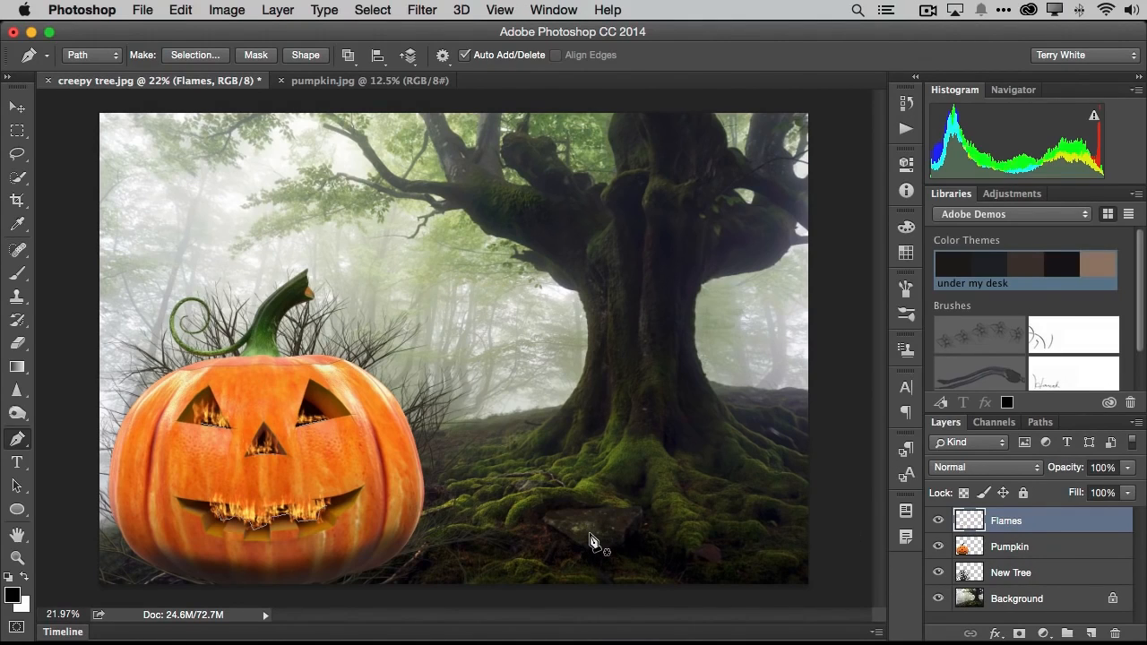
- Delete the Work Path used for the flames and return to the layer list
left_click(1040, 425)
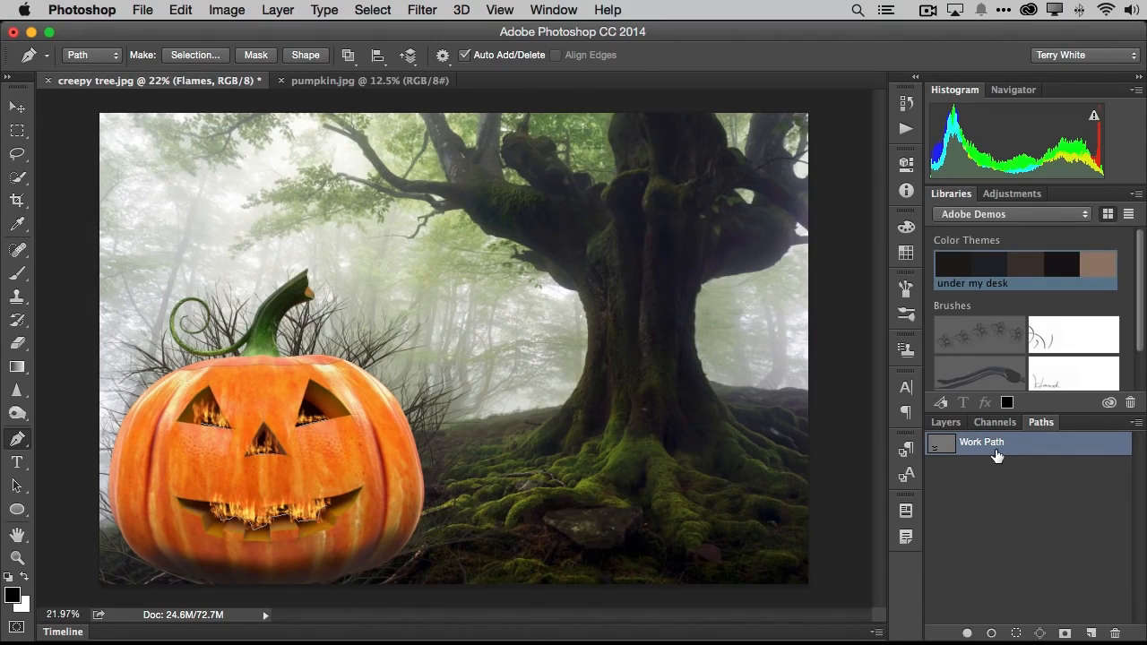
left_click_drag(1011, 451, 1116, 633)
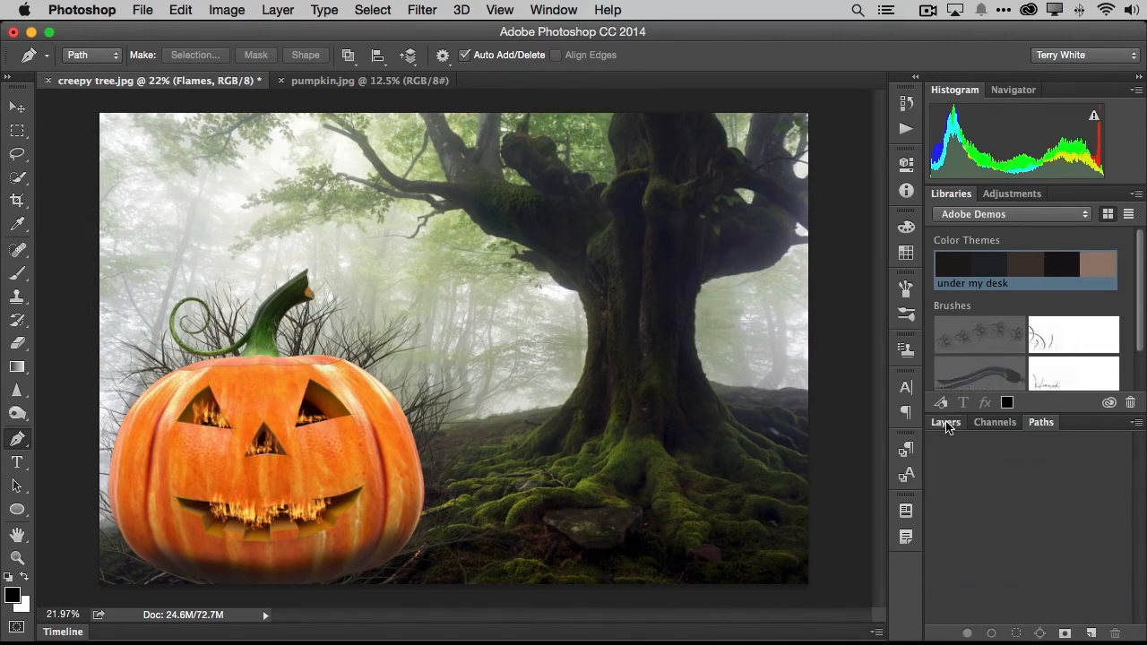
left_click(946, 423)
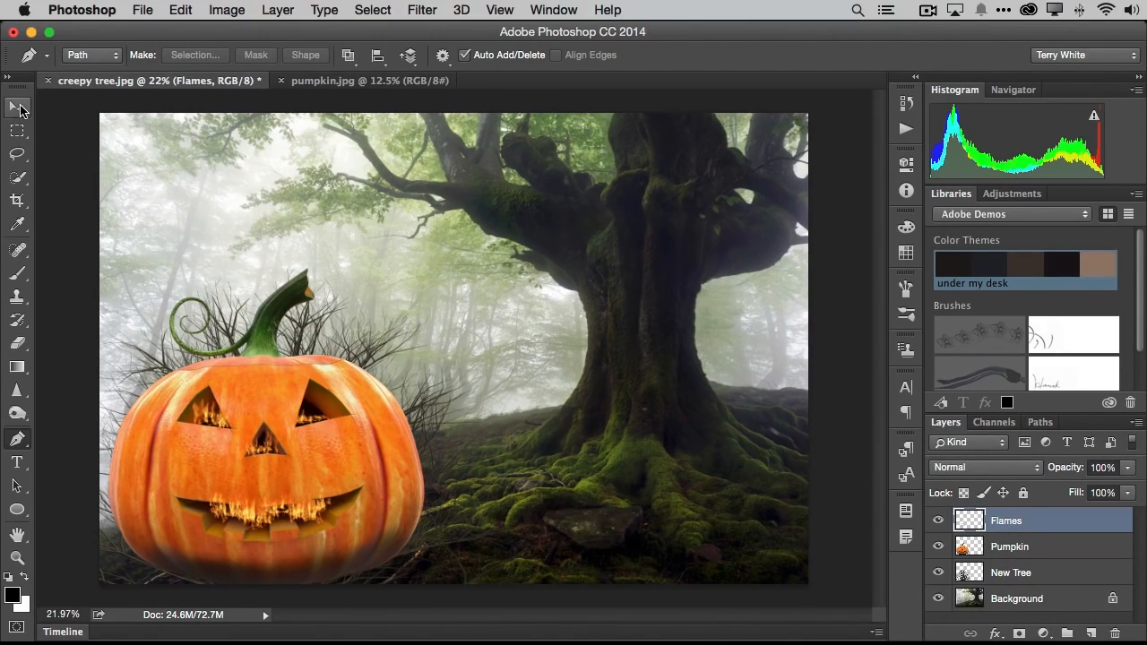
- Move the Flames layer slightly down so the flames sit lower inside the pumpkin's eyes, nose and mouth
left_click(16, 106)
left_click(340, 440)
mouse_move(339, 437)
left_mouse_down()
mouse_move(355, 439)
mouse_move(341, 439)
left_mouse_up()
left_click(997, 522)
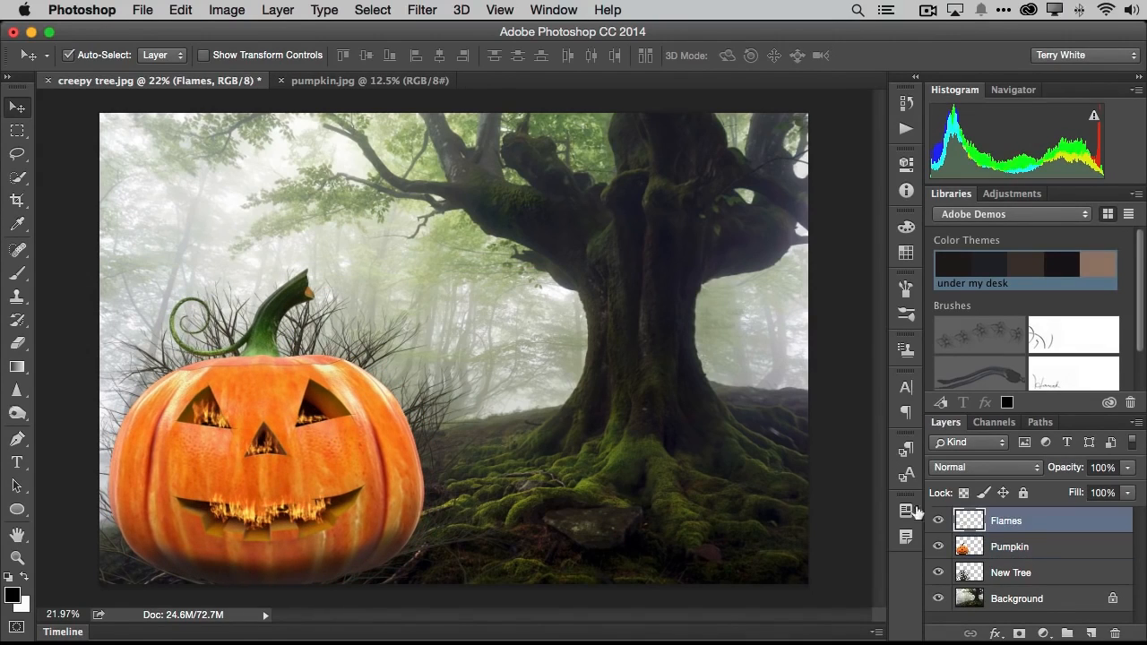
left_click_drag(327, 419, 320, 428)
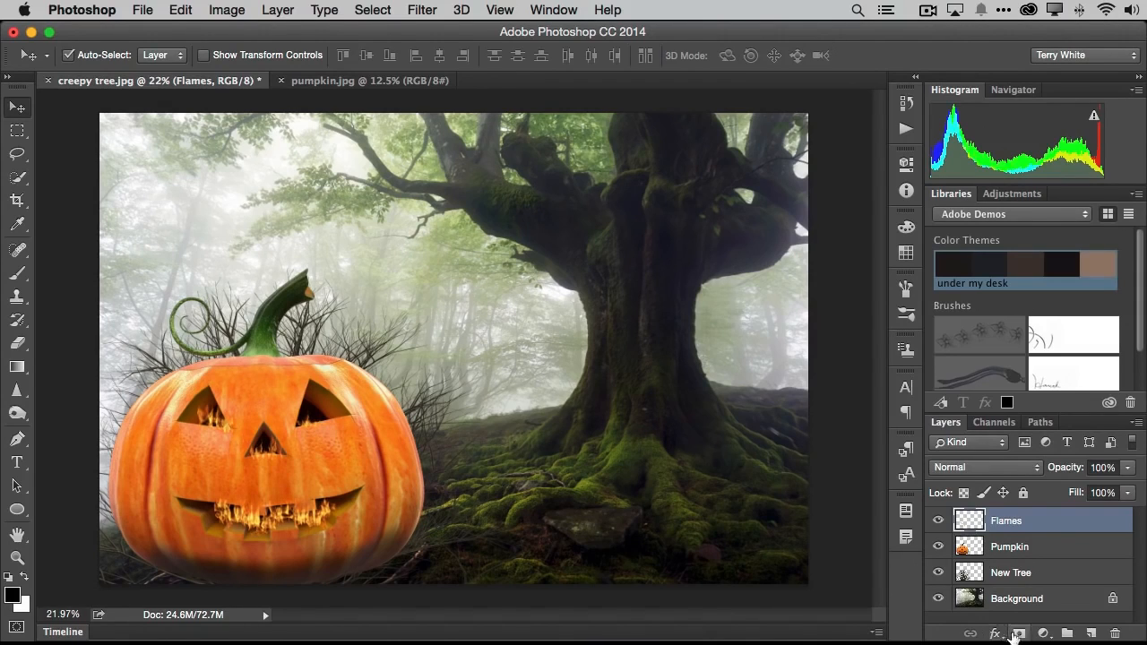
- Add a layer mask to the Flames layer and get the Brush tool ready with black as the foreground color
left_click(1018, 634)
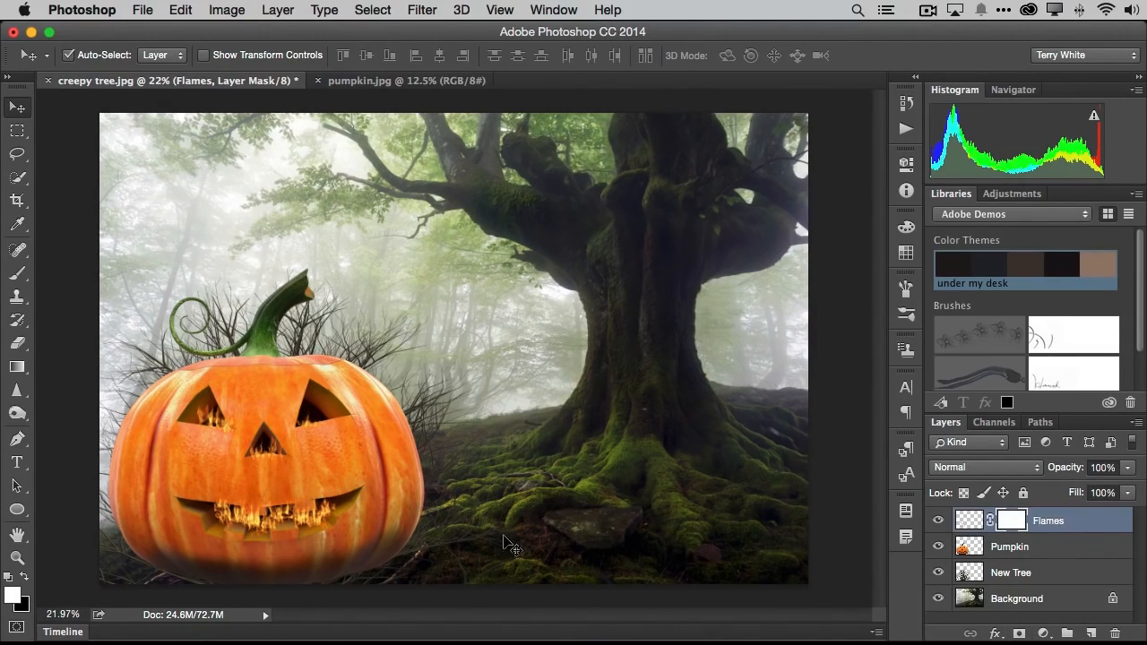
left_click(17, 272)
left_click(26, 579)
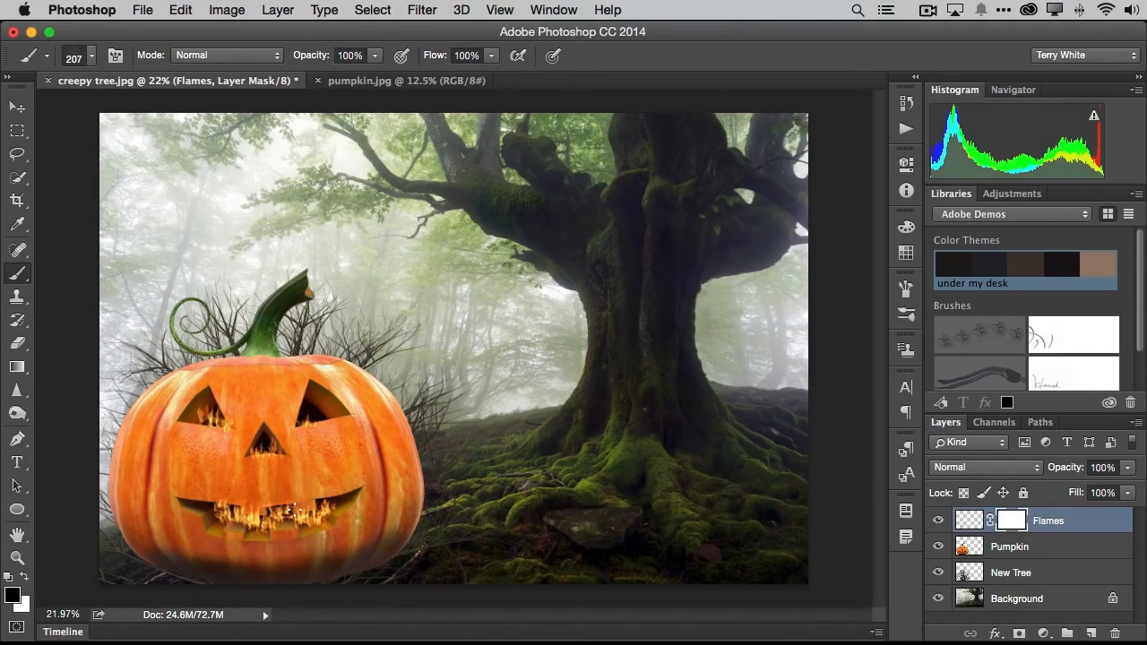
- Paint on the Flames mask with a soft 65 px brush to hide the flames spilling past the nose and mouth openings
key("bracketright")
key("bracketright")
key("bracketright")
key("bracketleft")
left_click(94, 55)
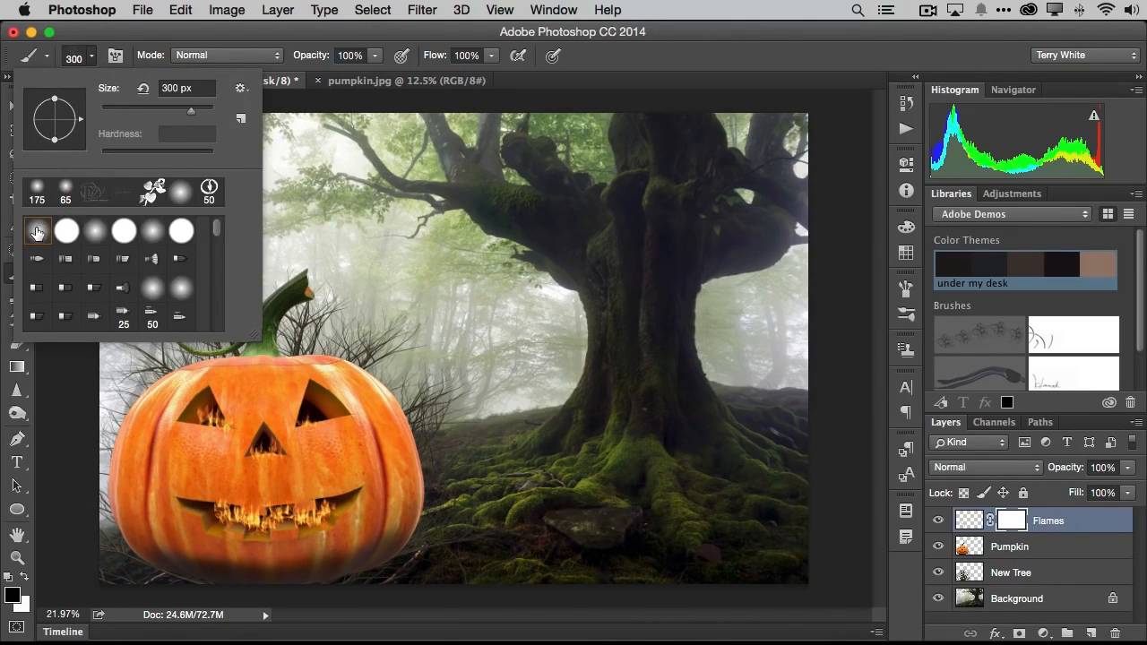
left_click(65, 191)
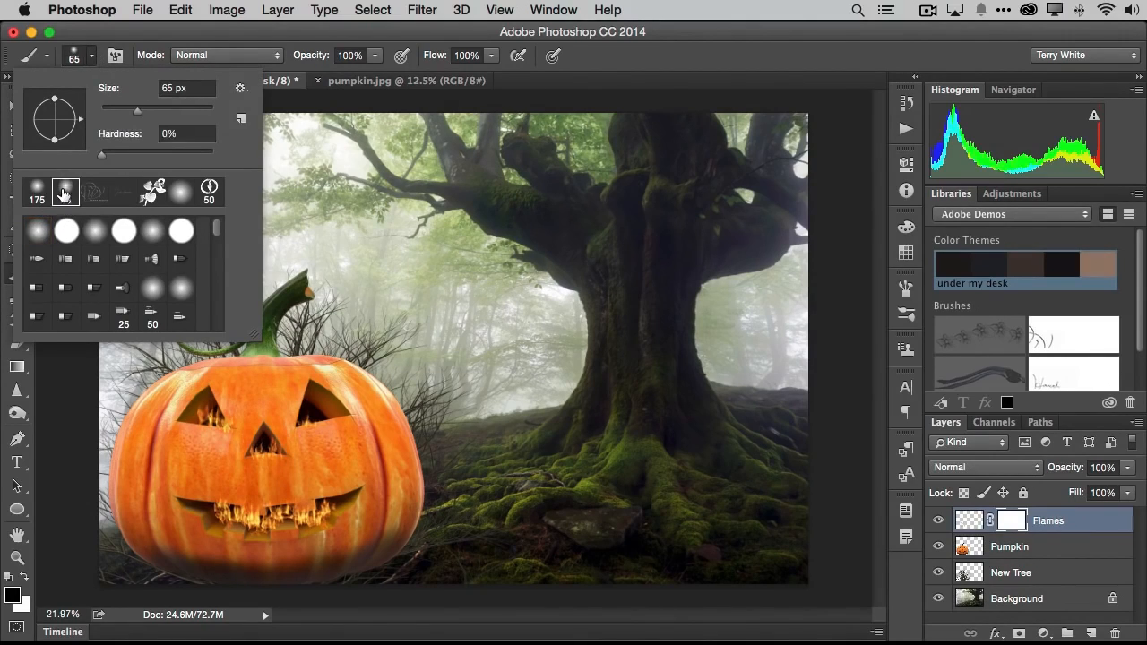
left_click_drag(279, 451, 278, 460)
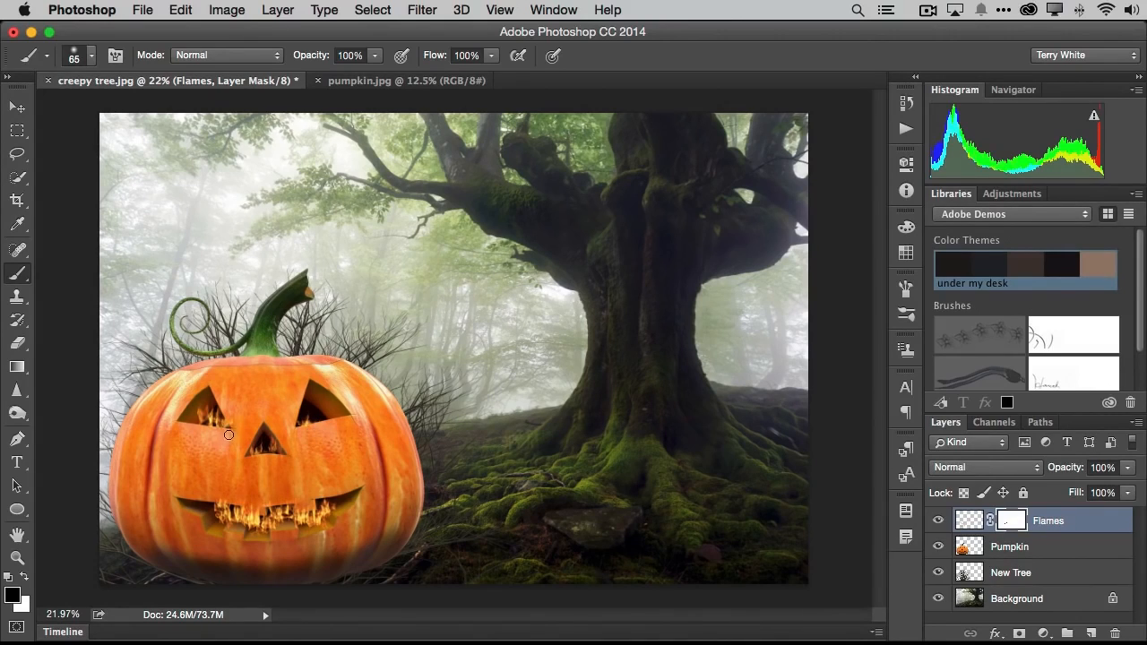
mouse_move(251, 536)
left_mouse_down()
mouse_move(238, 508)
mouse_move(228, 539)
mouse_move(286, 542)
mouse_move(326, 526)
mouse_move(313, 531)
left_mouse_up()
- Scale the Flames layer proportionally to 100.28% with Free Transform and apply it
key("ctrl+t")
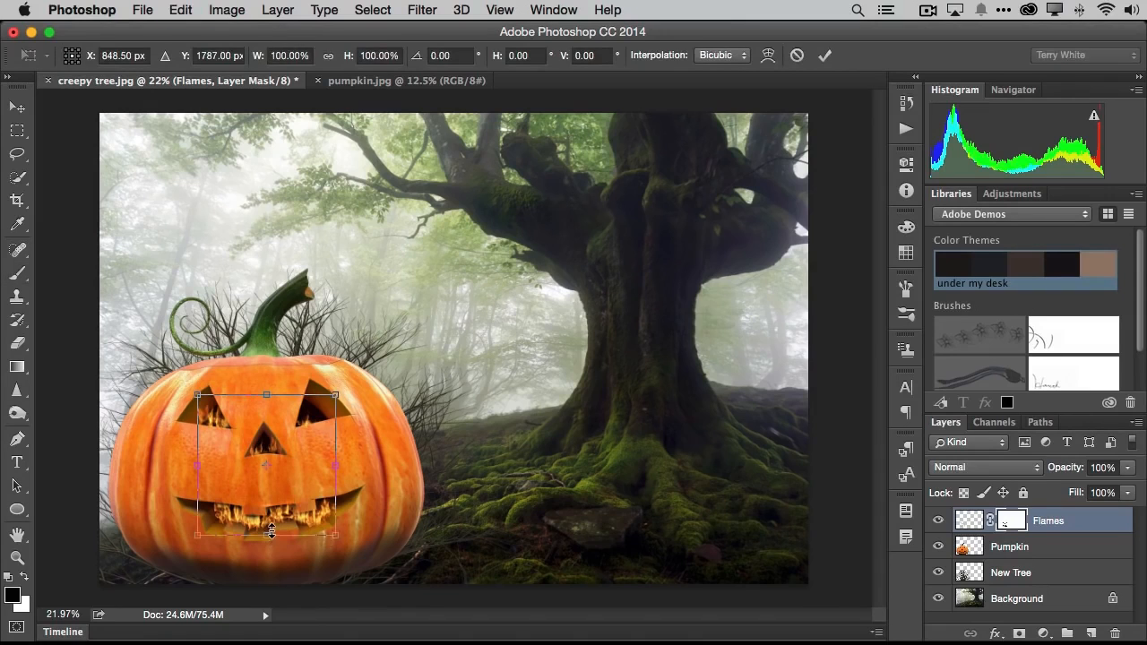
mouse_move(336, 394)
left_mouse_down()
mouse_move(349, 384)
mouse_move(336, 394)
left_mouse_up()
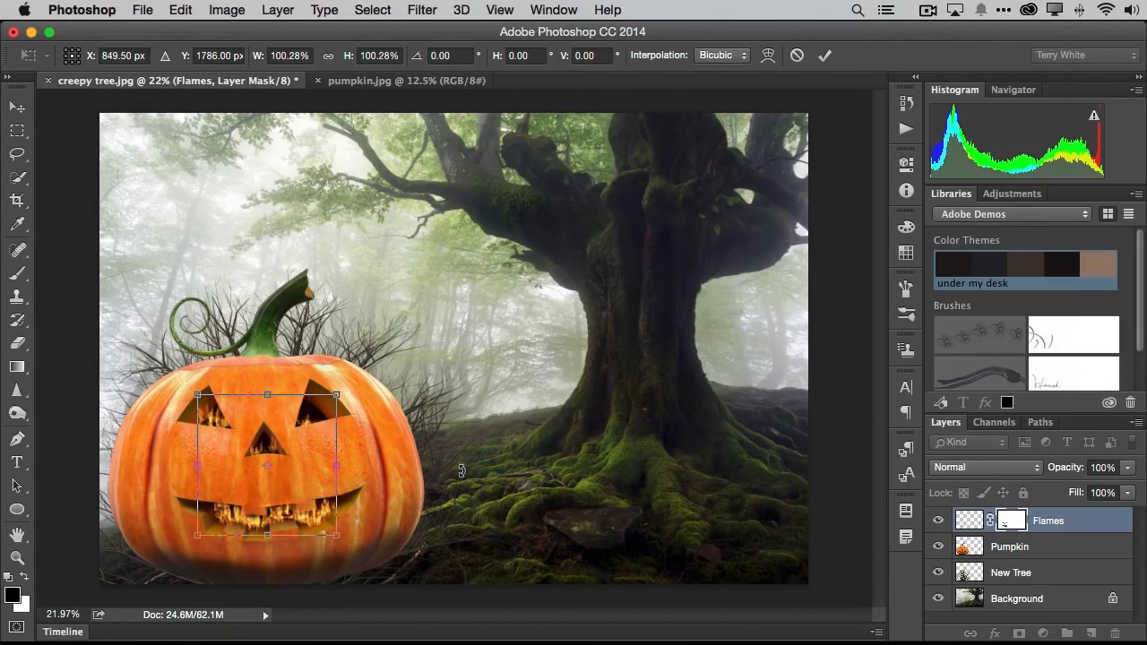
key("Return")
key("b")
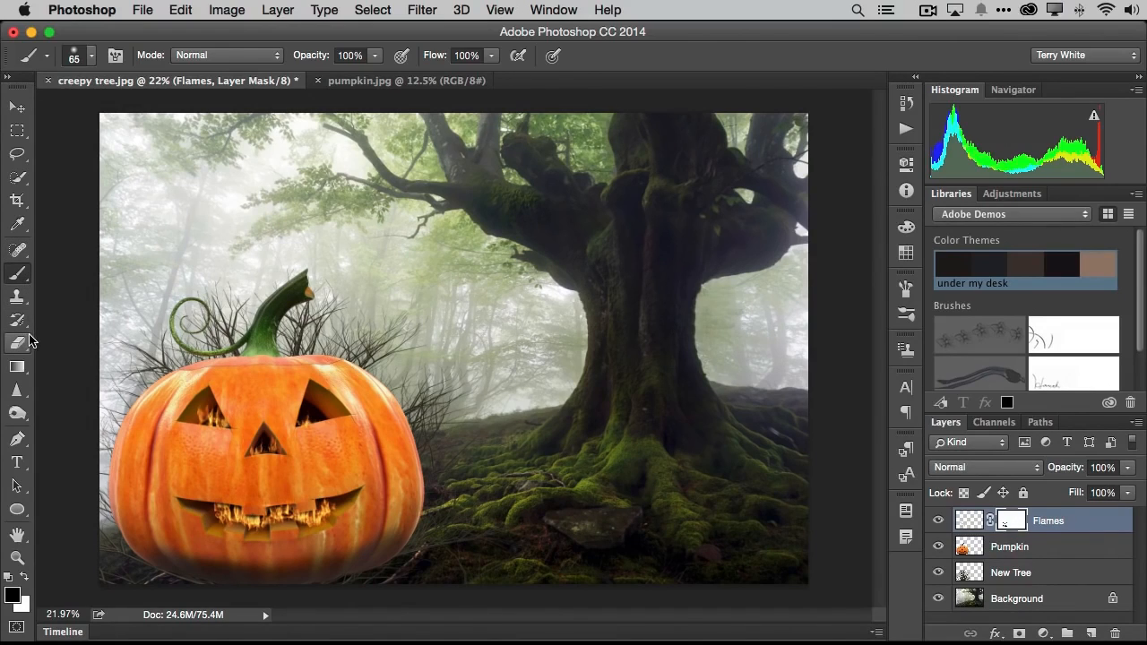
- Create a text layer reading "Happy" in Magneta Book to the right of the pumpkin
key("t")
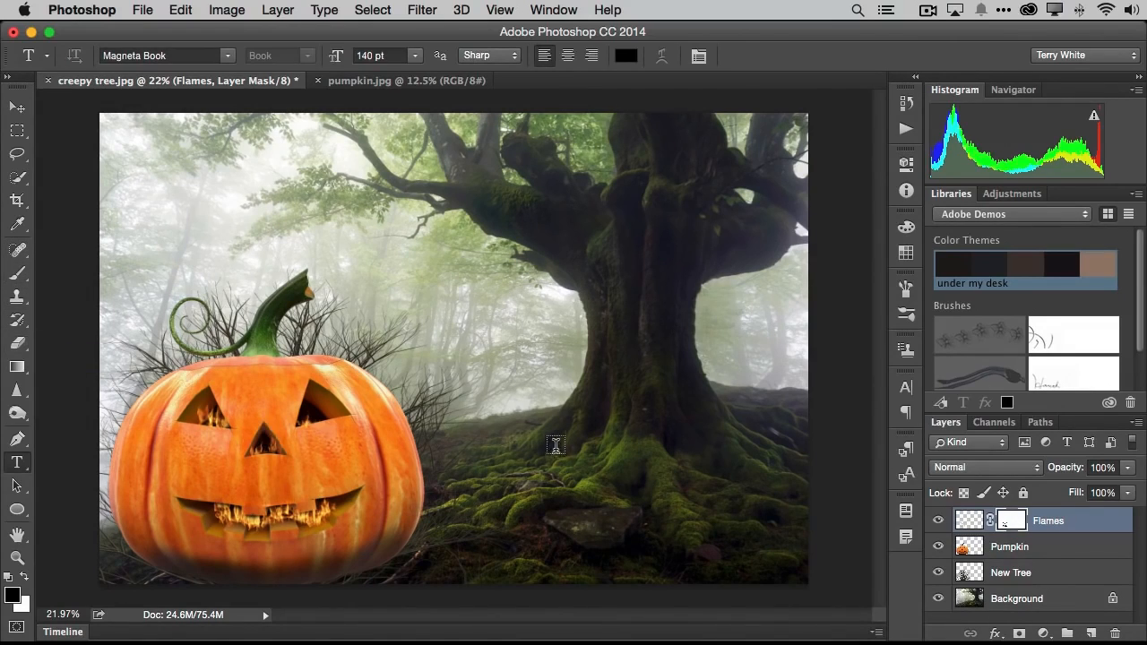
left_click(494, 423)
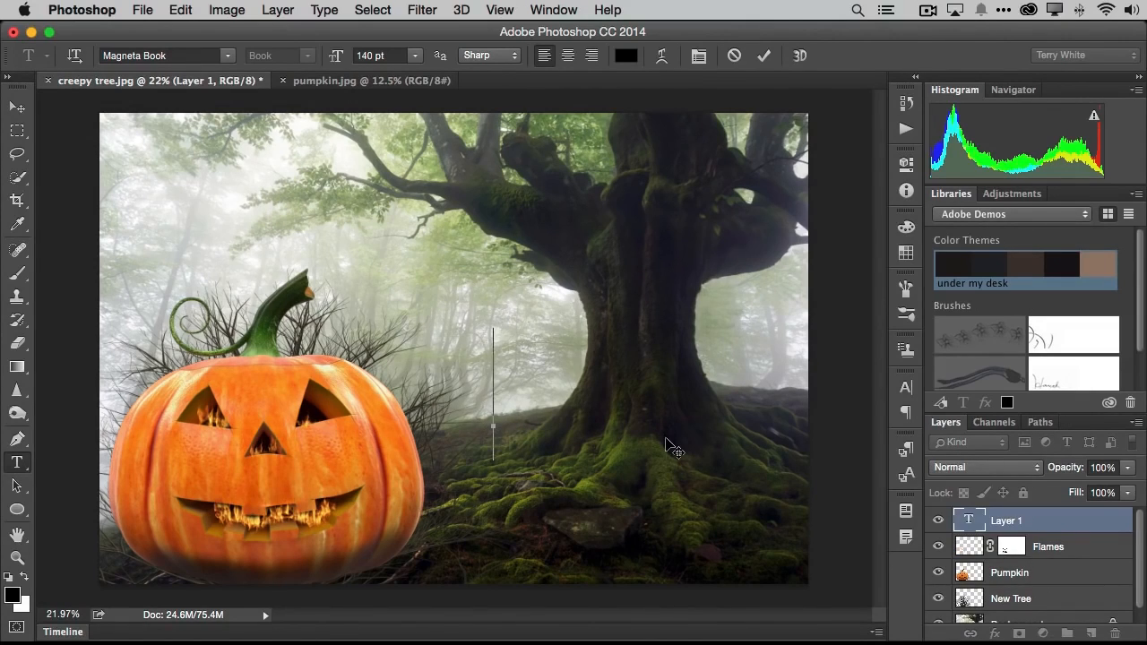
type("Havy")
key("BackSpace")
key("BackSpace")
type("p")
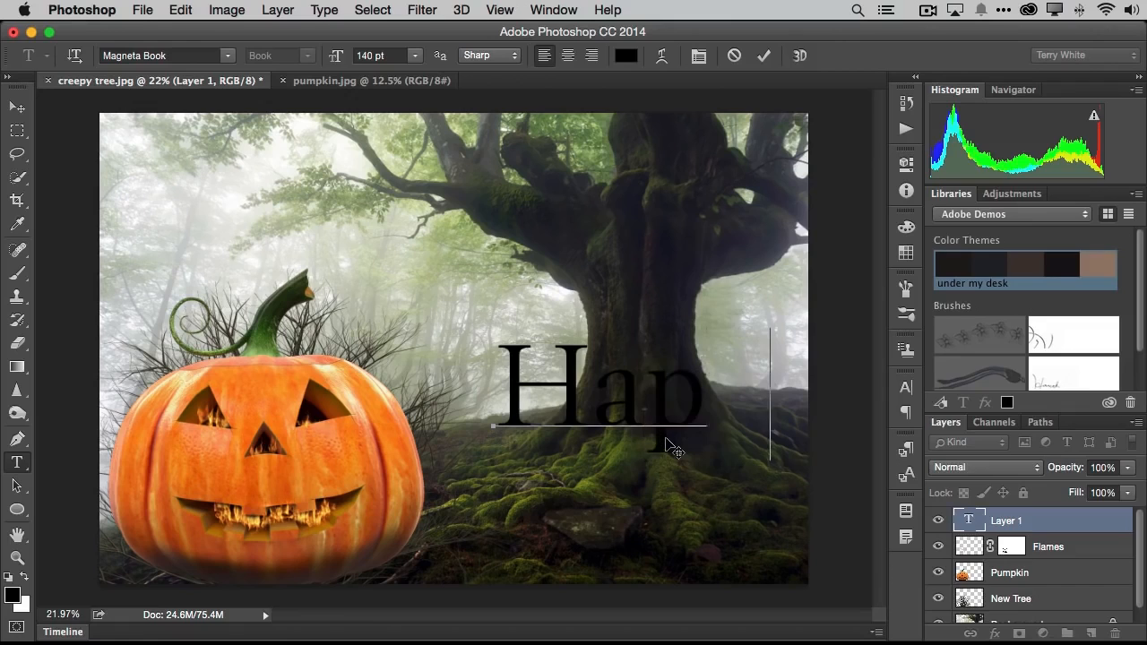
type("py")
- Reduce the Happy text to 62.8 pt and move it slightly closer to the pumpkin
key("super+a")
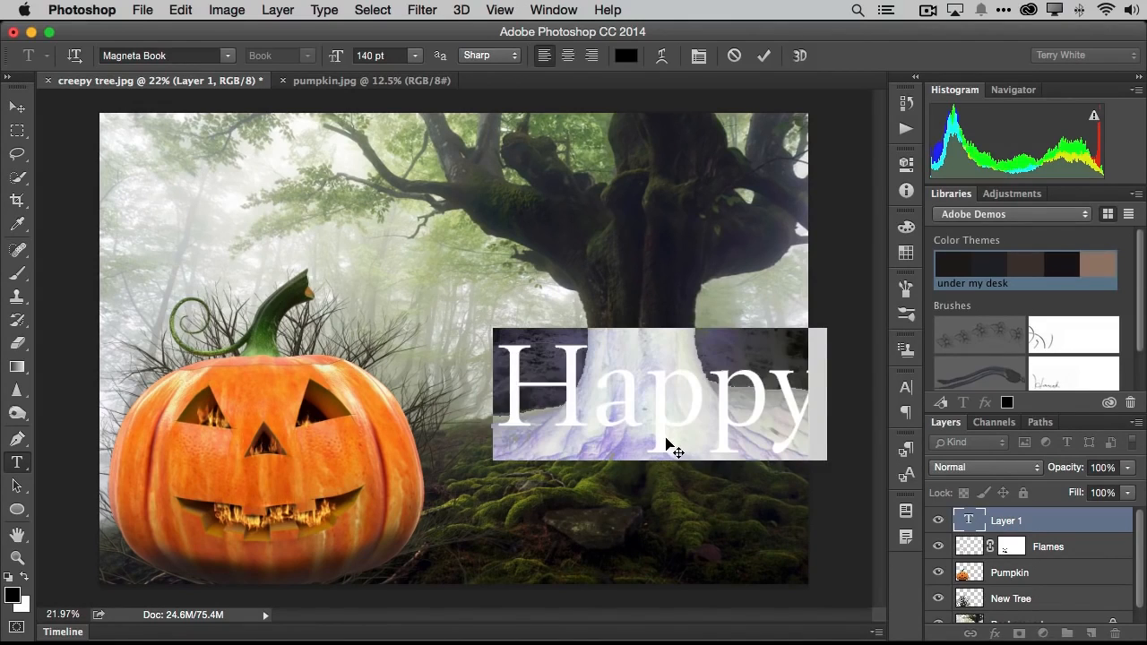
key("super+shift+comma")
key("super+shift+comma")
key("super+shift+comma")
key("super+shift+comma")
key("super+shift+comma")
key("super+shift+comma")
key("super+shift+comma")
key("super+shift+comma")
key("super+shift+comma")
key("super+shift+comma")
key("super+shift+comma")
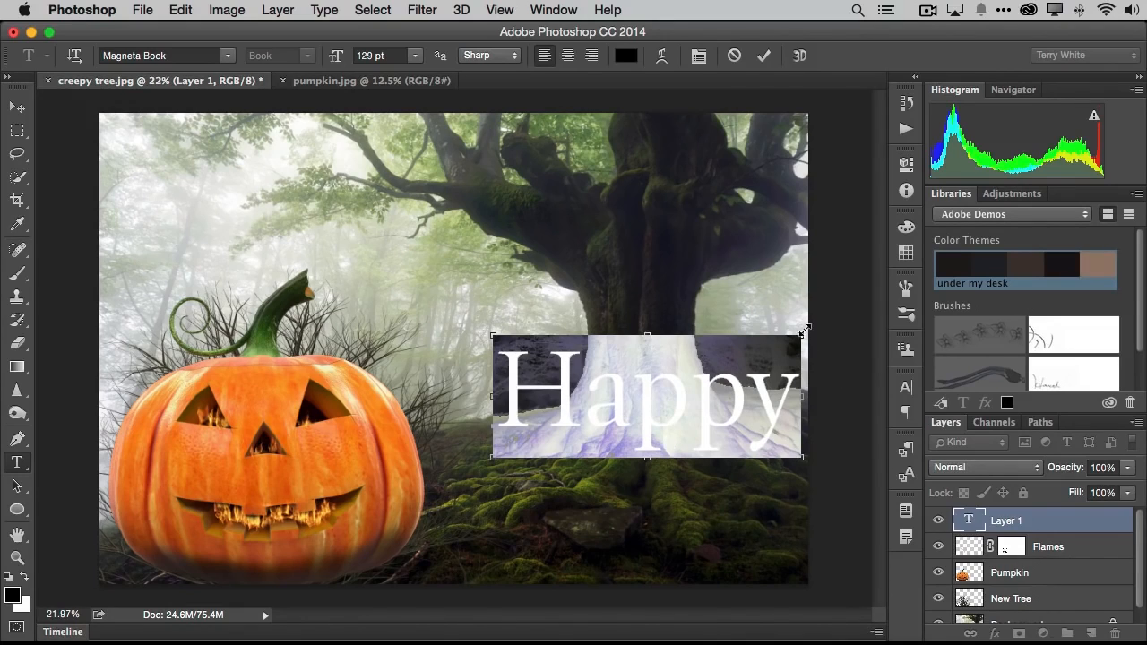
left_click_drag(803, 329, 645, 401)
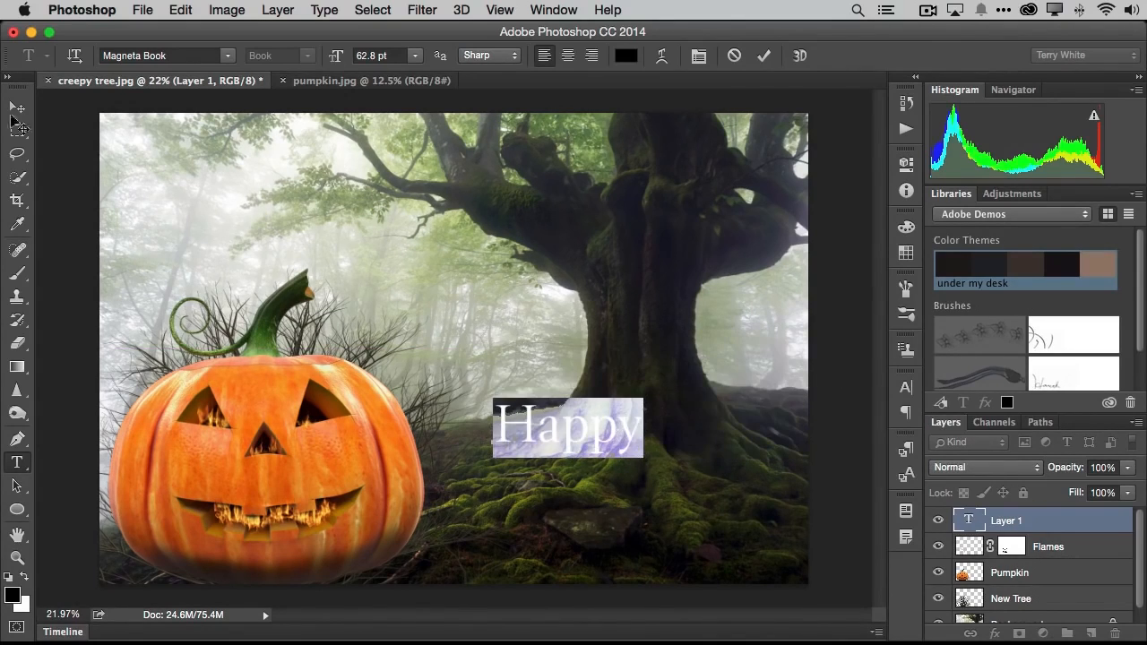
left_click(17, 108)
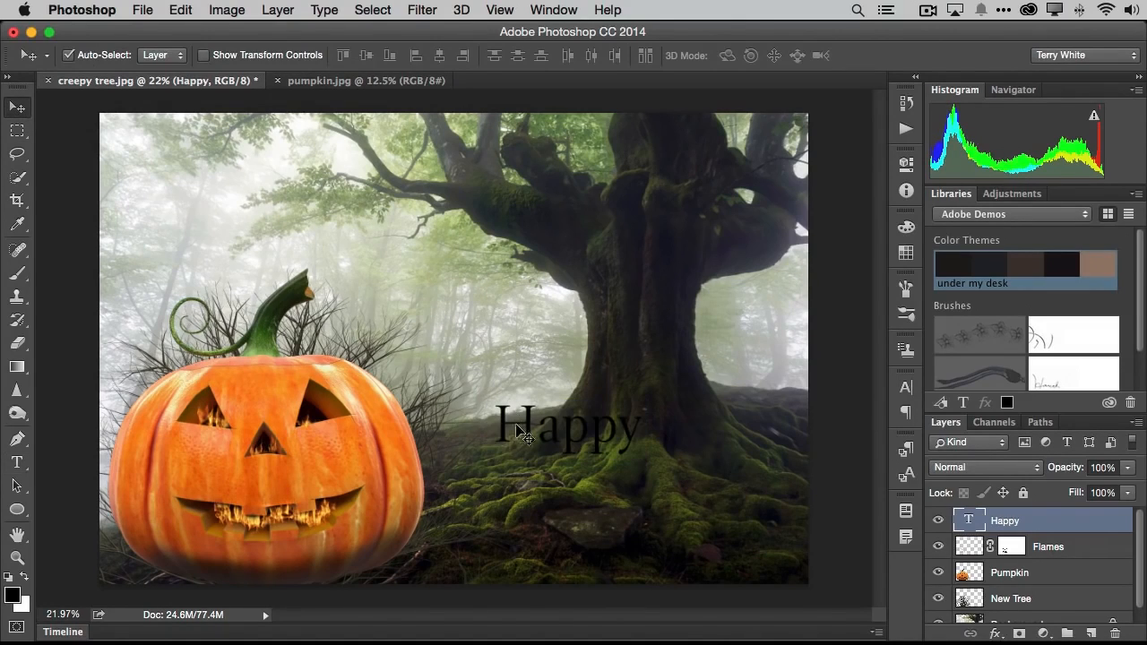
left_click_drag(529, 433, 500, 441)
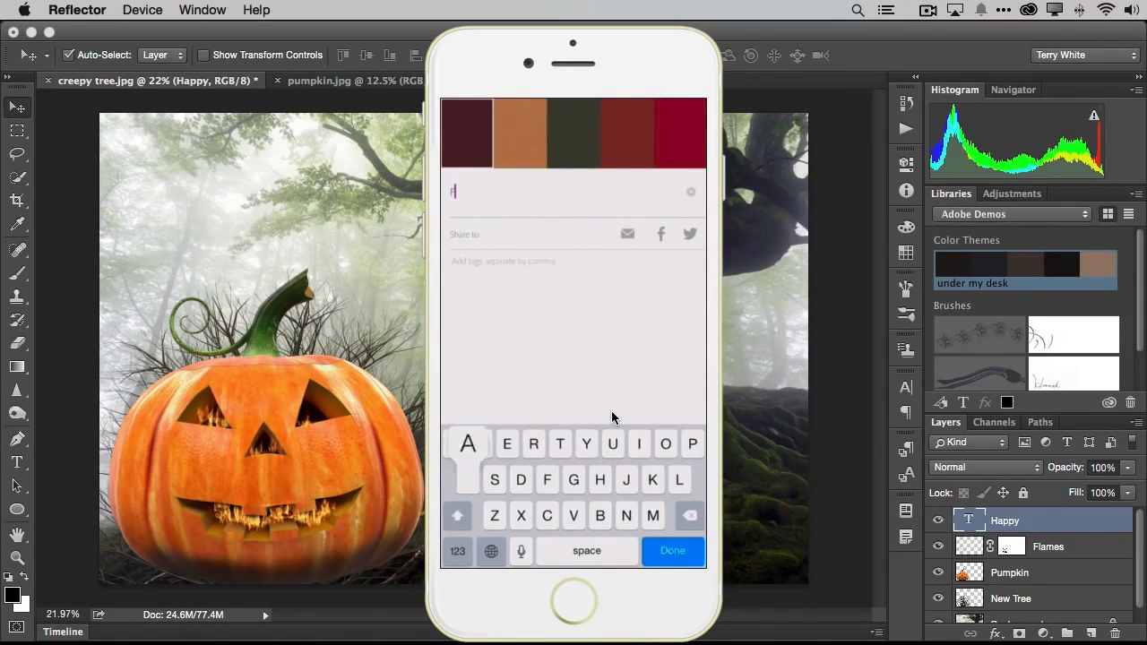
- Name the new color theme "Fall colors" in the mirrored phone app and save it to the Adobe Demos library
type("c")
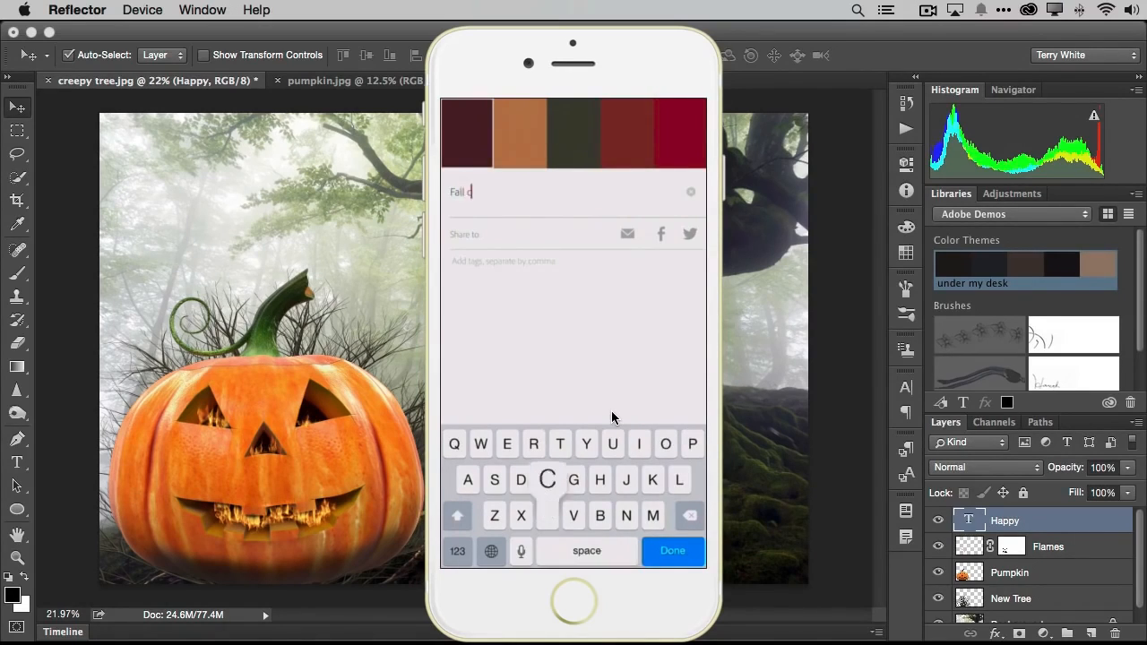
type("olors")
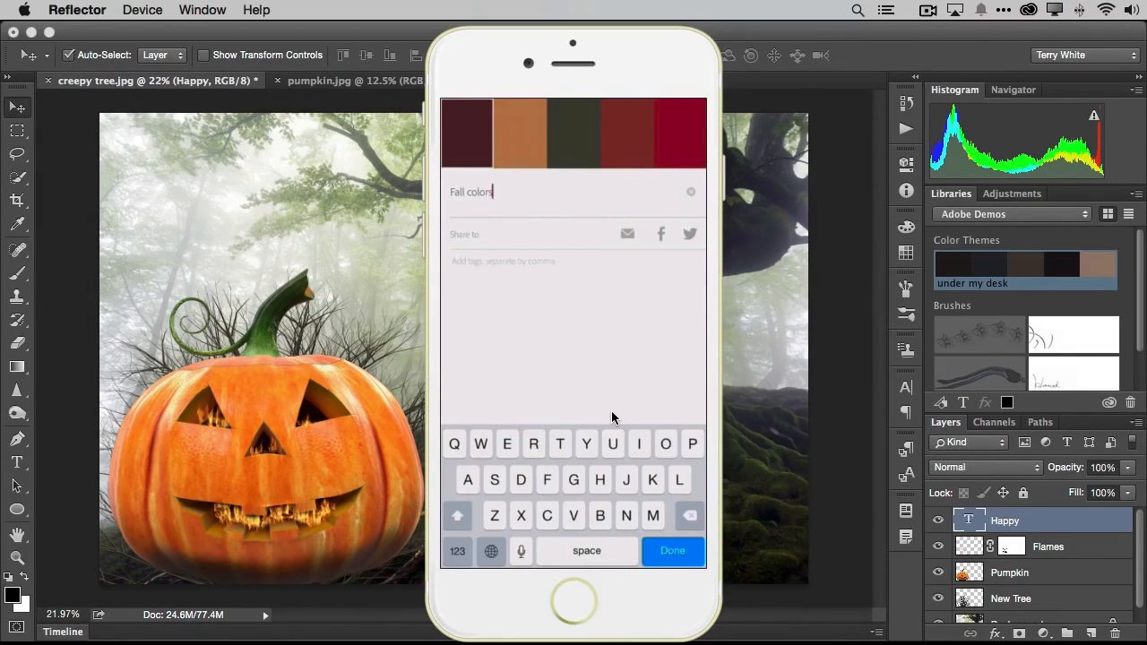
key("Return")
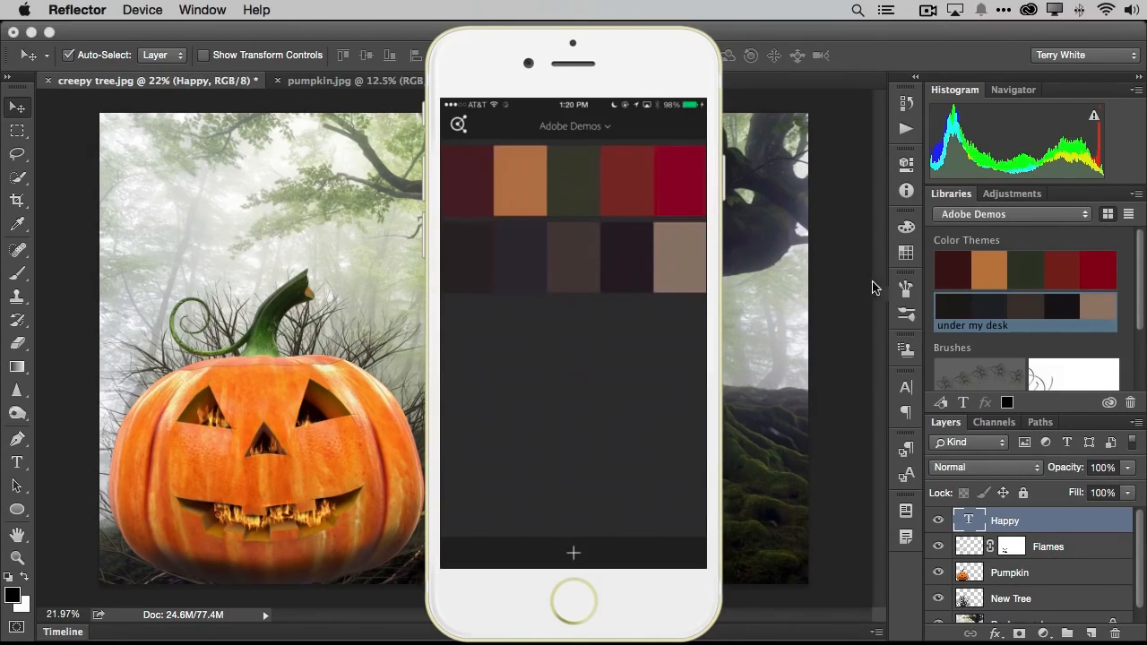
- Switch back to Photoshop, try the Fall colors swatches on the Happy text and color it with the orange one, #A98349
left_click(793, 279)
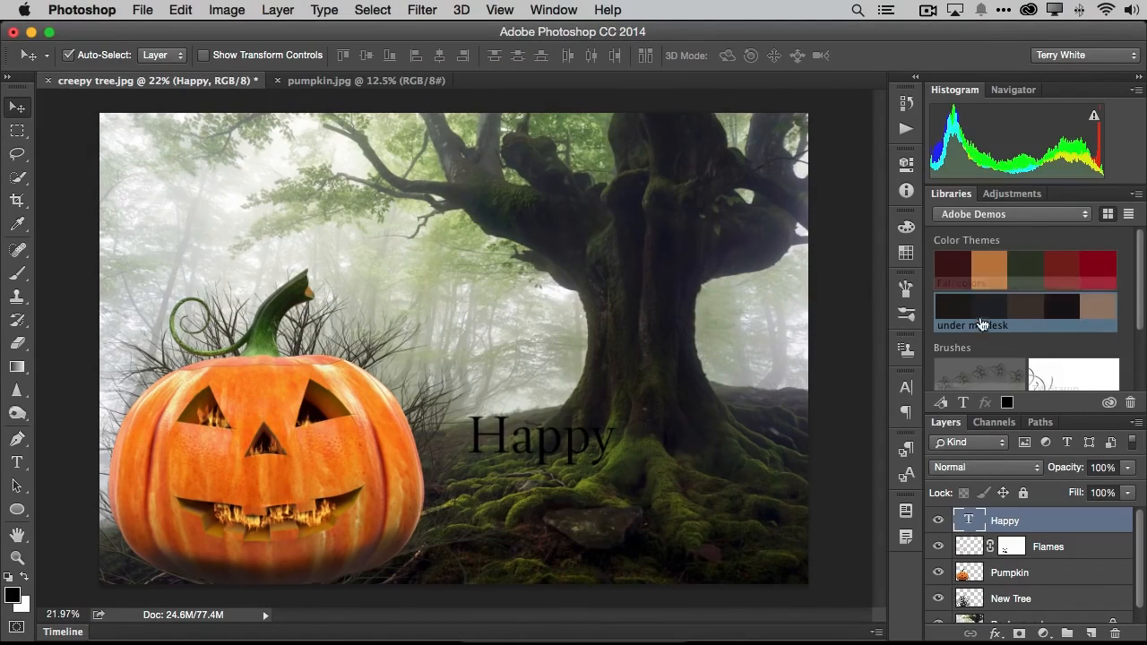
mouse_move(992, 272)
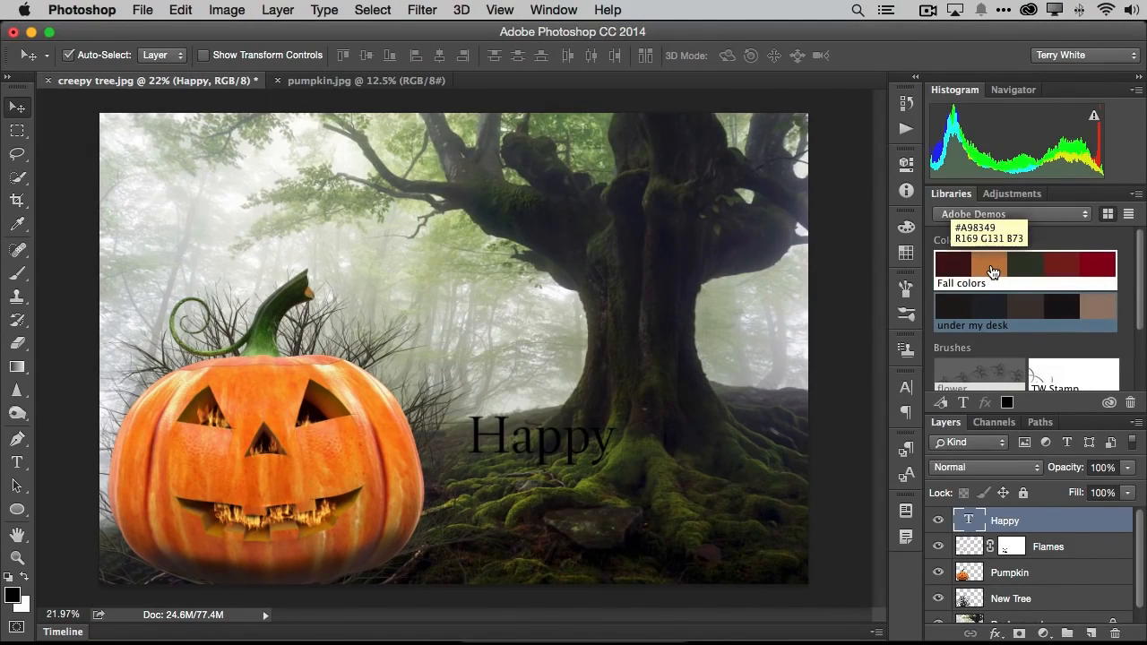
left_click(992, 272)
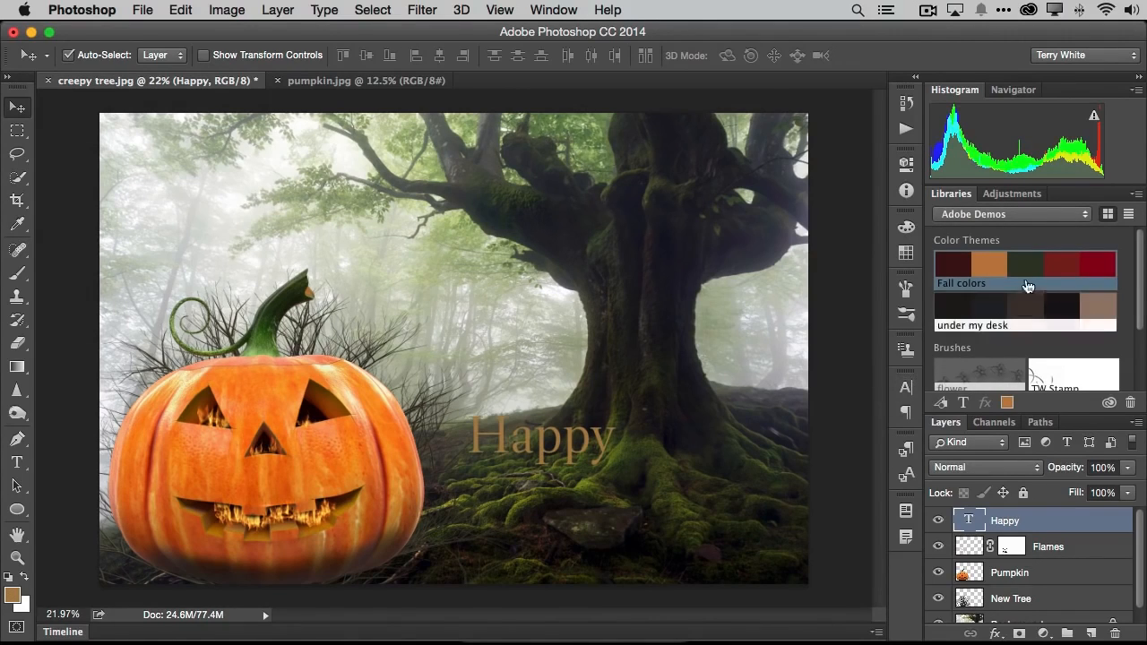
left_click(1024, 269)
left_click(957, 270)
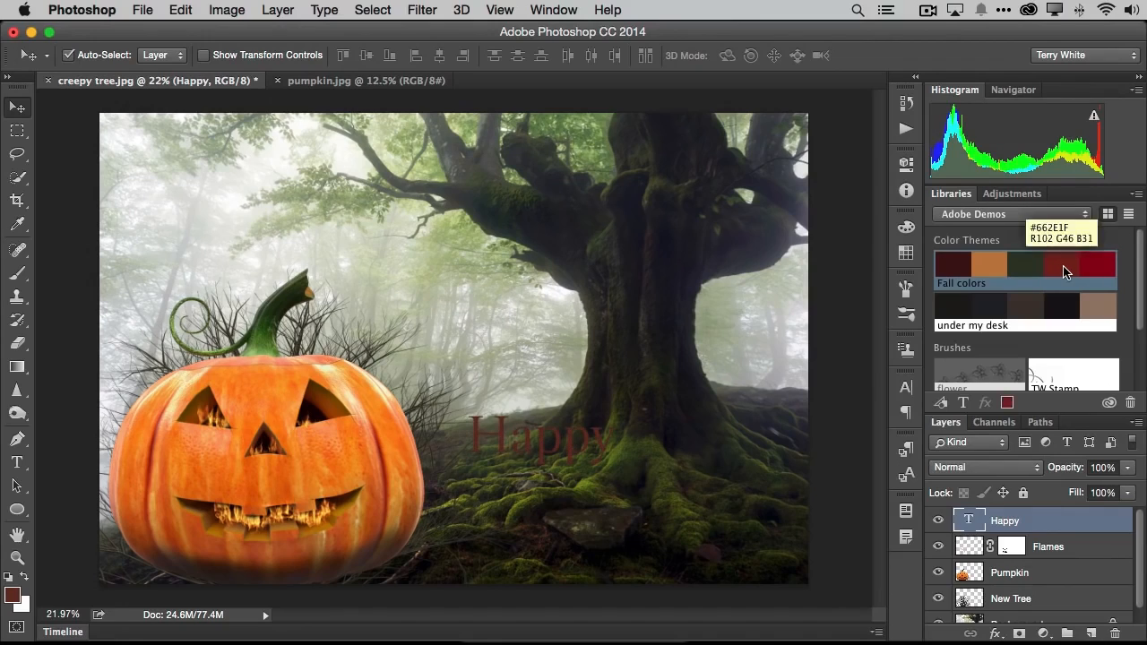
left_click(1000, 270)
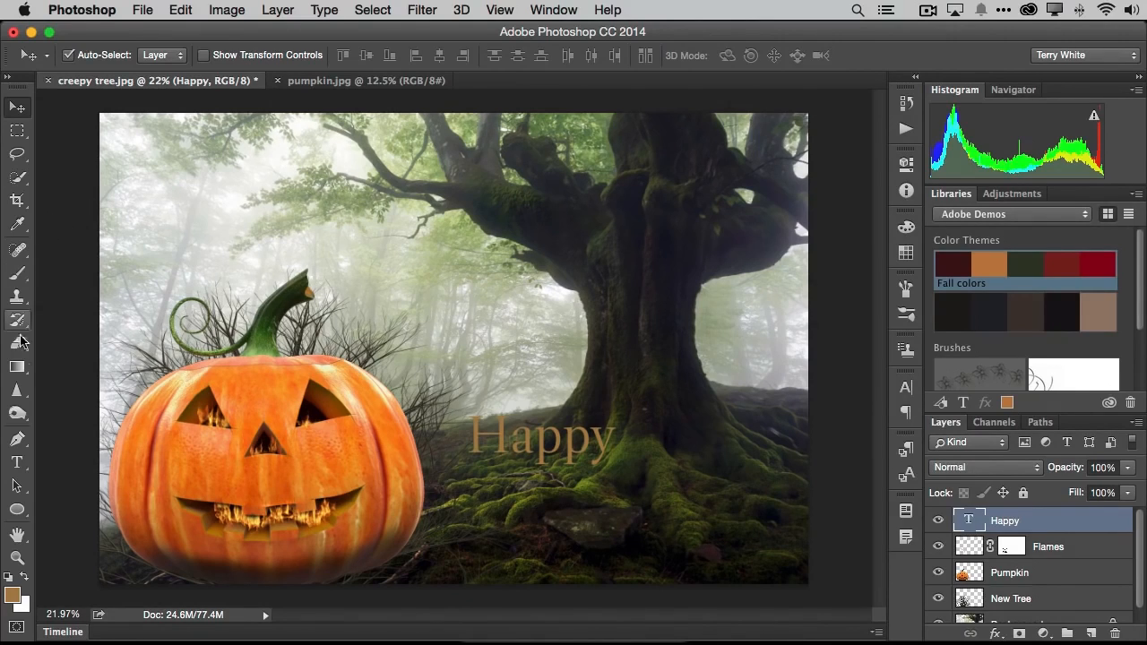
- Create a second text layer reading "Halloween" in Magneta Book below the word Happy
left_click(17, 462)
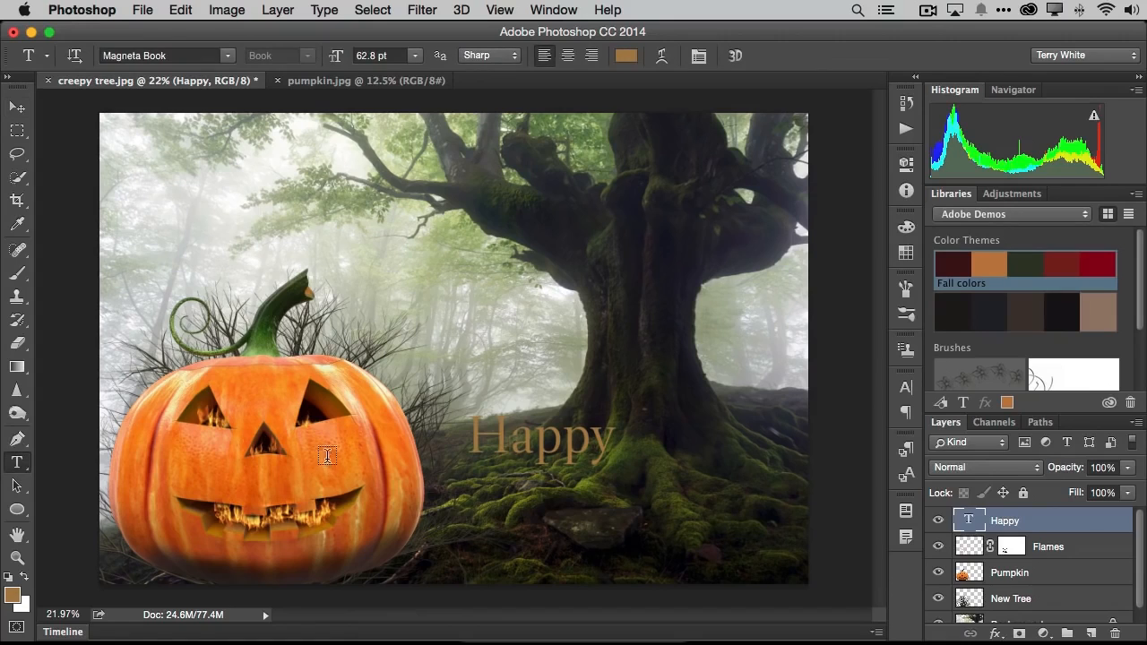
left_click(470, 499)
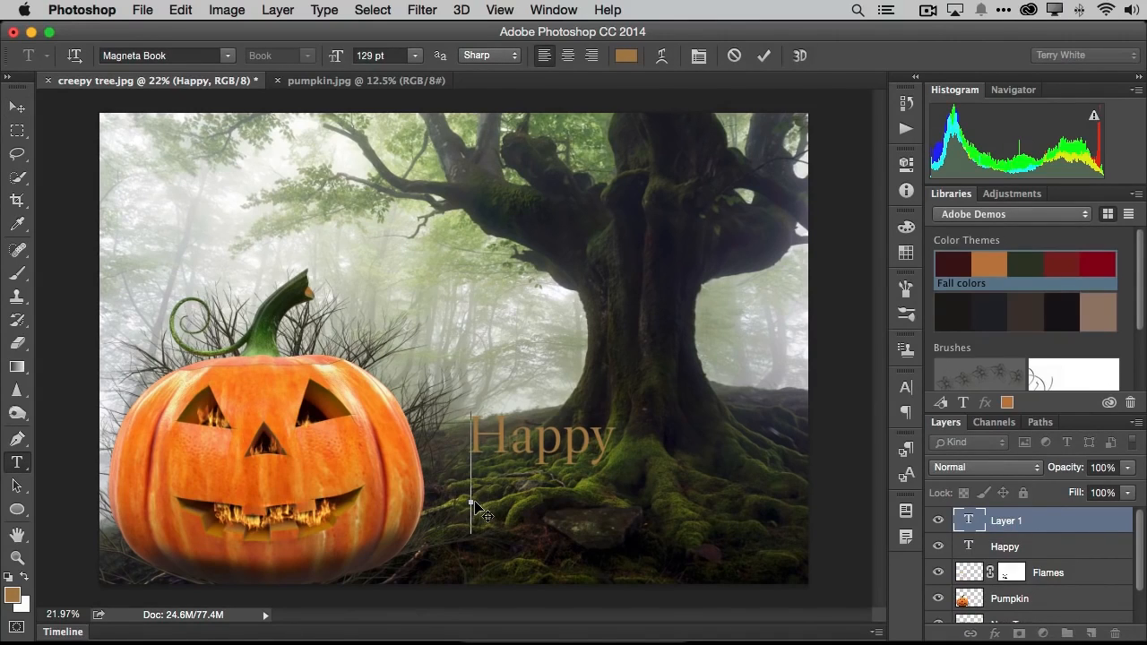
type("Hallowe")
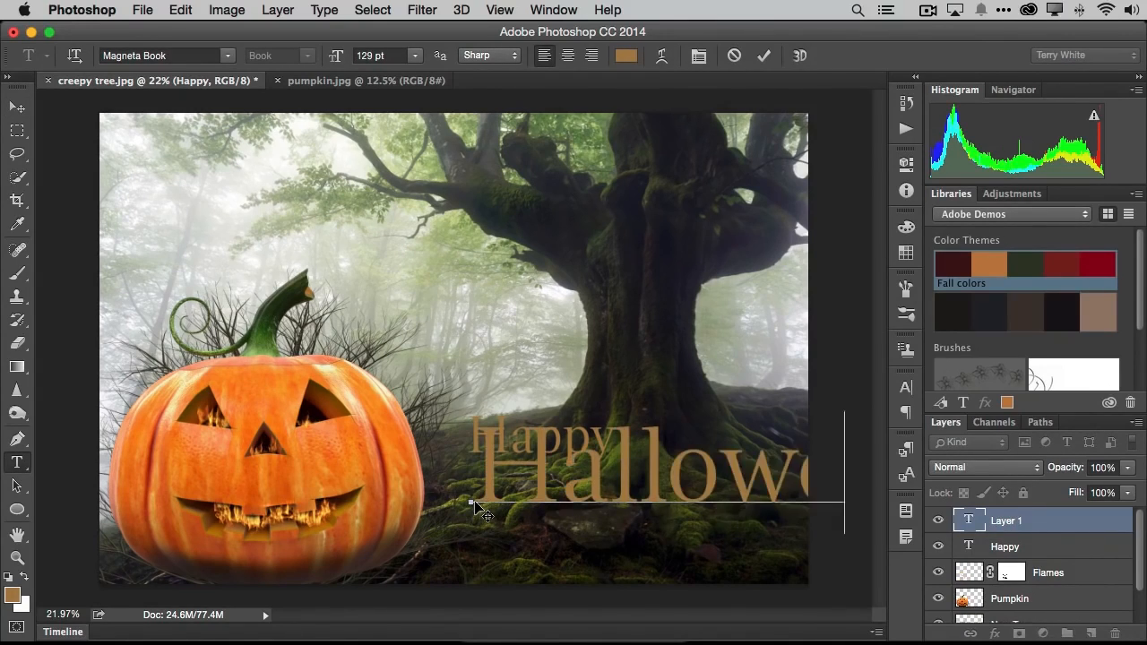
- Reduce the Halloween text to 90 pt and move it down so it sits clear of the word Happy
key("super+a")
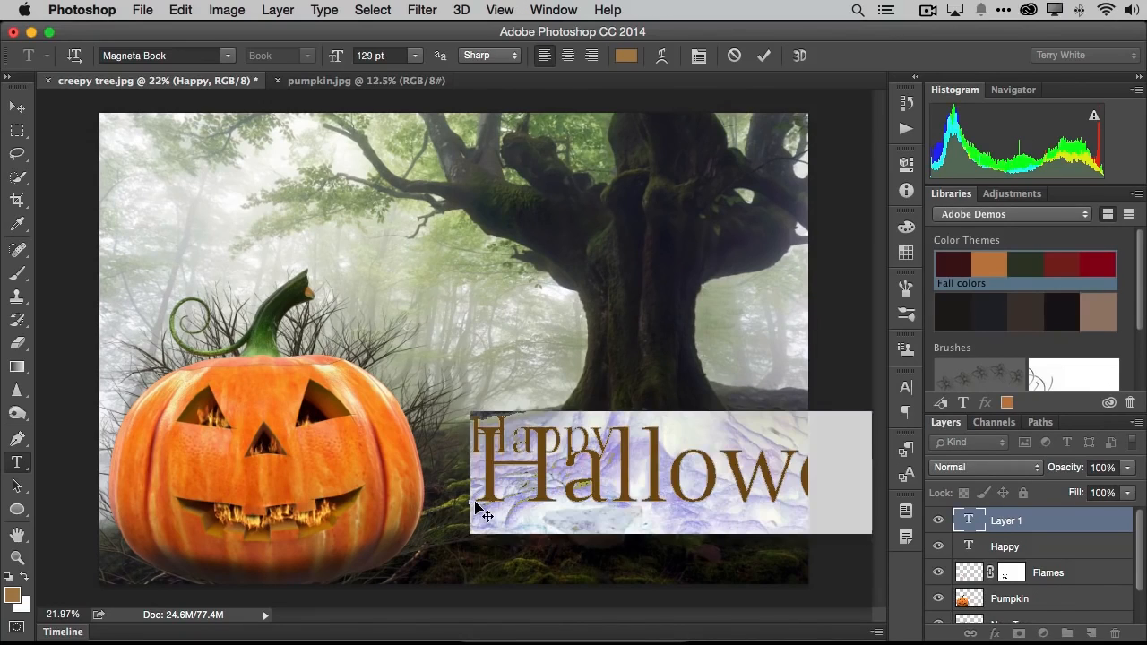
key("super+shift+comma")
key("super+shift+comma")
key("super+shift+comma")
key("super+shift+comma")
key("super+shift+comma")
key("super+shift+comma")
key("super+shift+comma")
key("super+shift+comma")
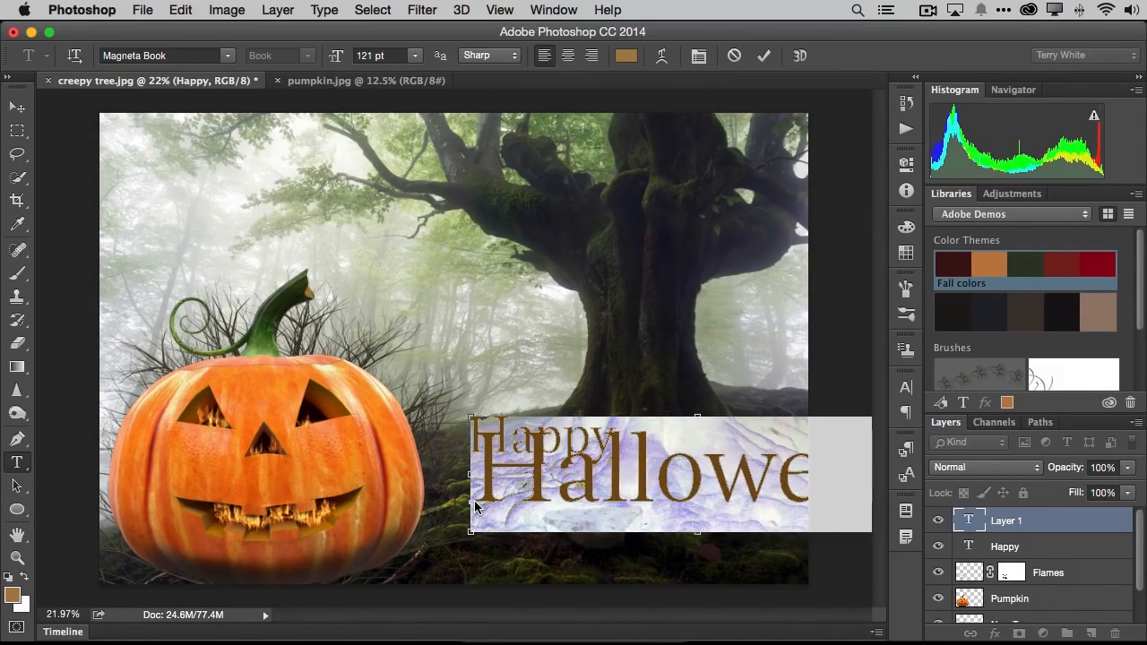
key("super+shift+comma")
key("super+shift+comma")
key("super+shift+comma")
key("super+shift+comma")
key("super+shift+comma")
key("super+shift+comma")
key("super+shift+comma")
key("super+shift+comma")
key("super+shift+comma")
key("super+shift+comma")
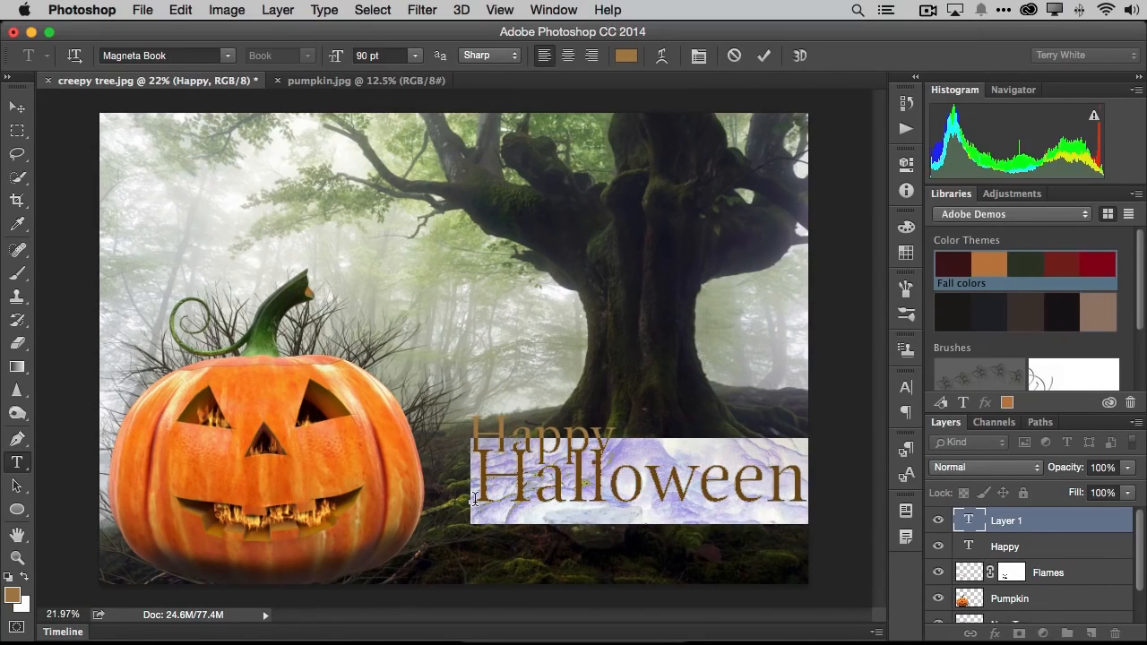
left_click(763, 56)
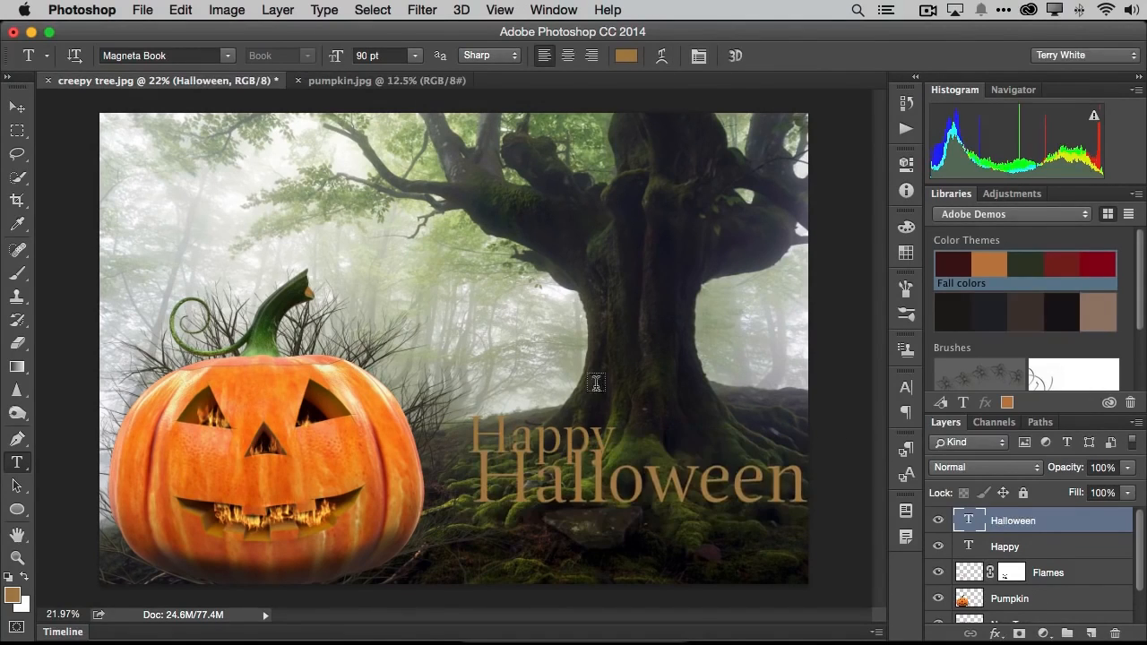
left_click(16, 107)
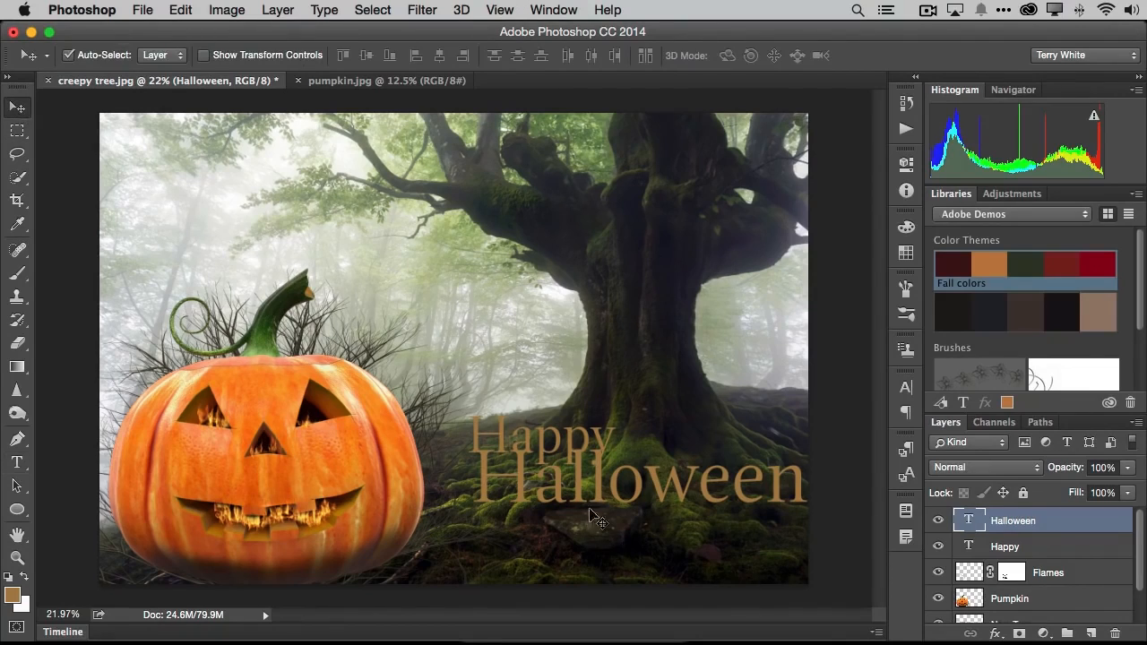
left_click_drag(558, 494, 550, 509)
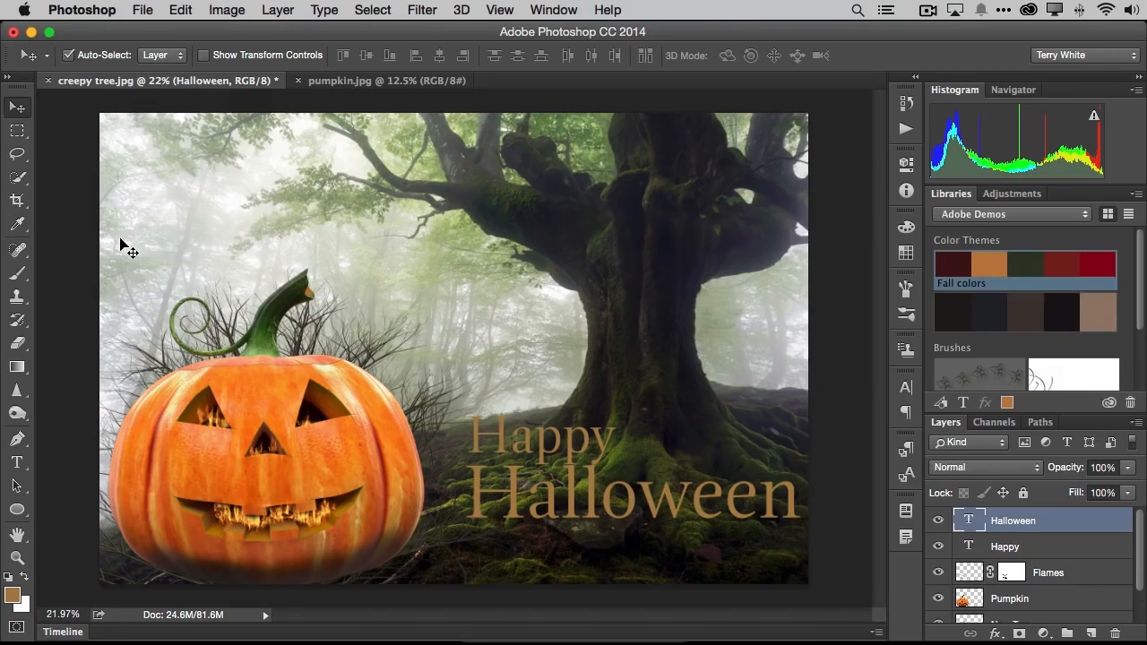
- Preview fonts on the Halloween text, limit the list to Typekit fonts and open the Typekit website in Chrome
key("t")
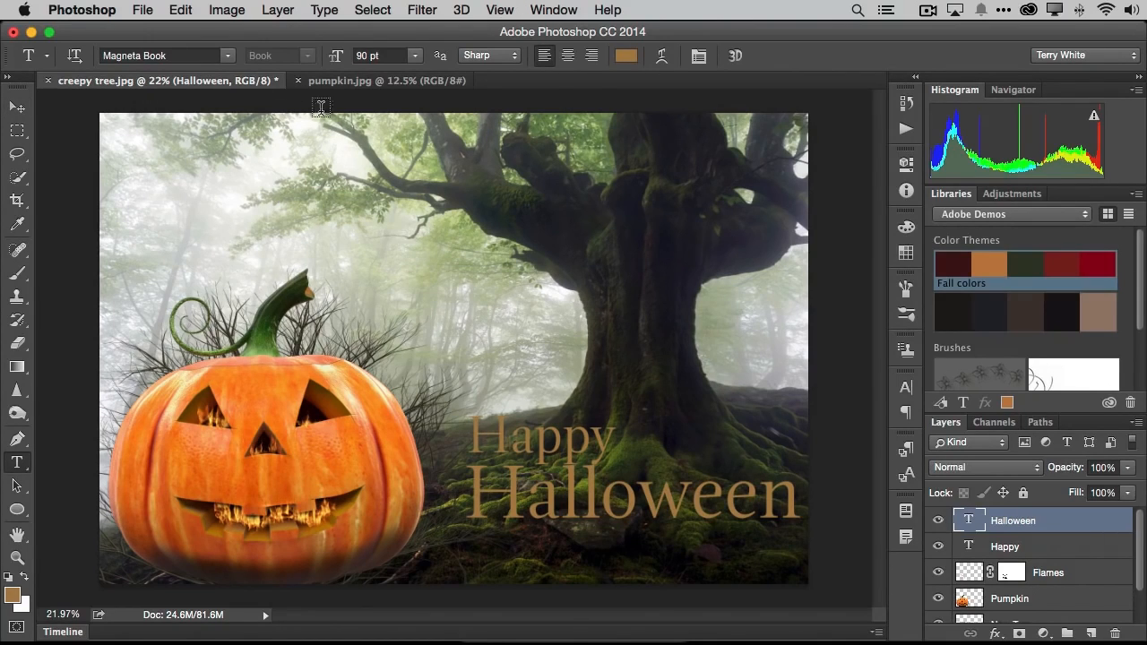
left_click(230, 57)
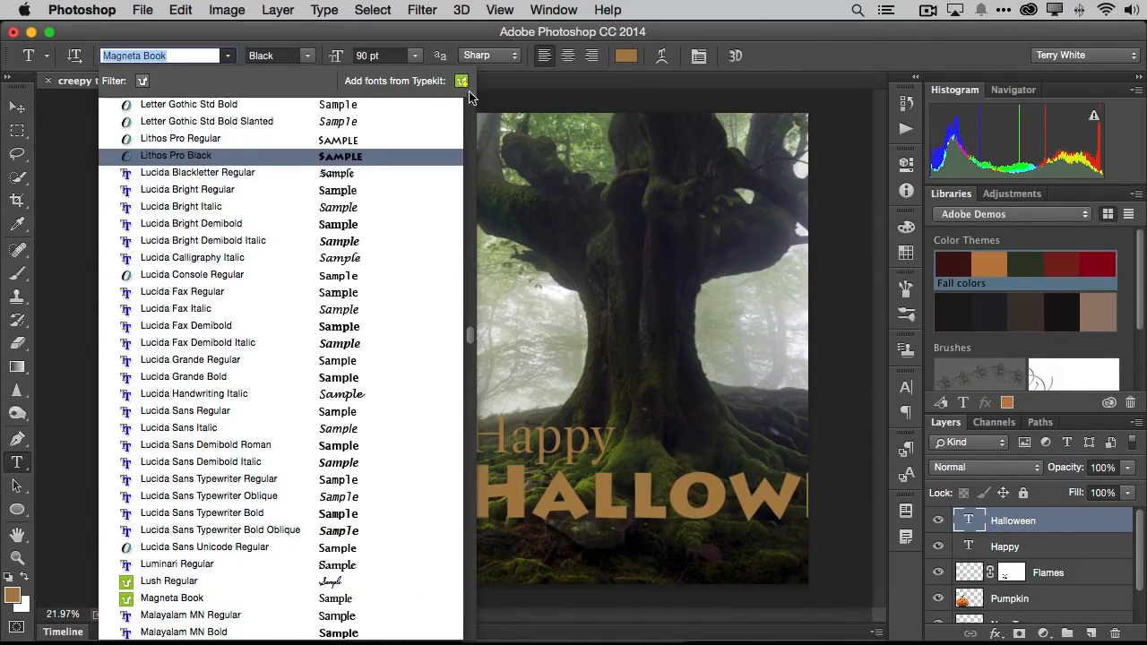
scroll(296, 224, "down", 10)
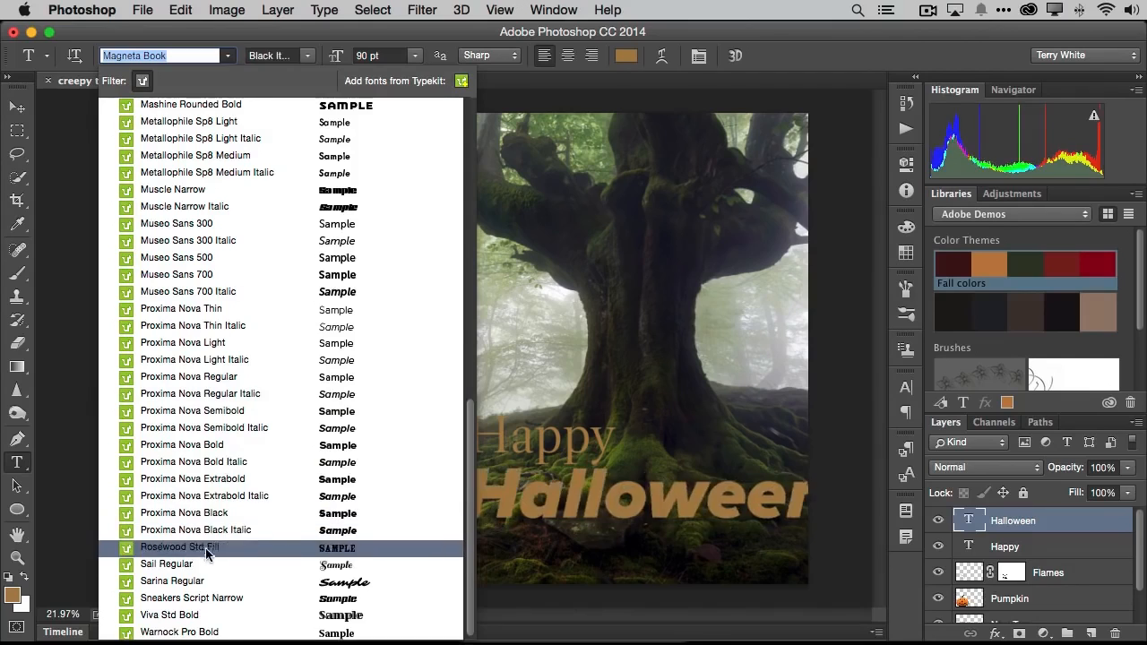
left_click(462, 81)
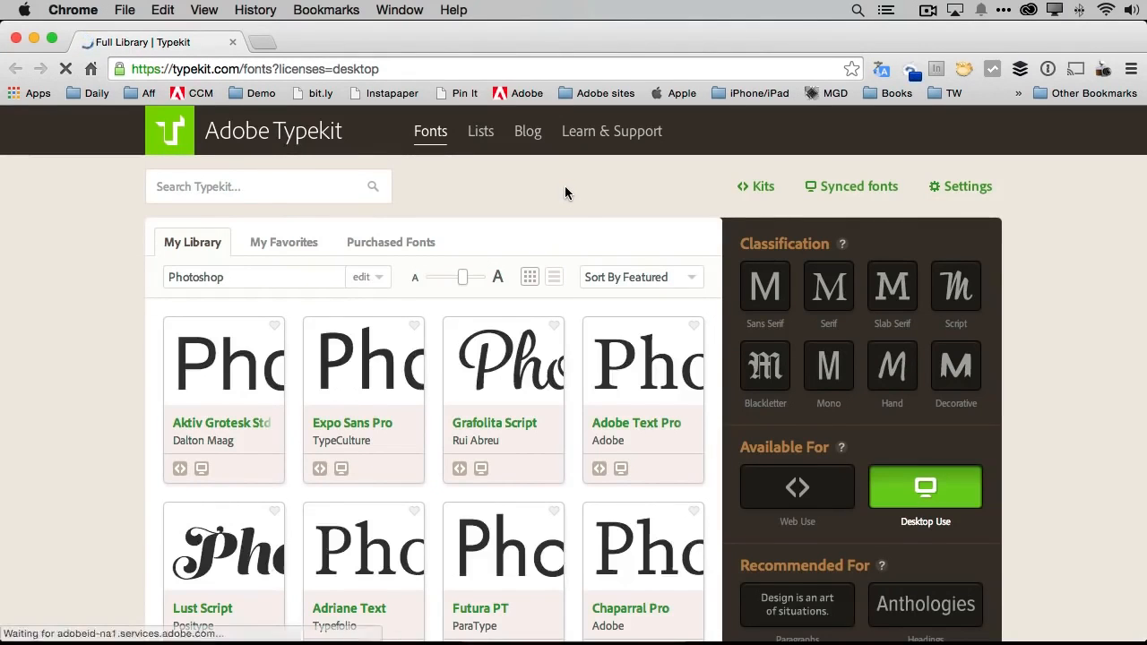
- Filter the Typekit library to decorative fonts and load further families to look for a spooky typeface
left_click(950, 372)
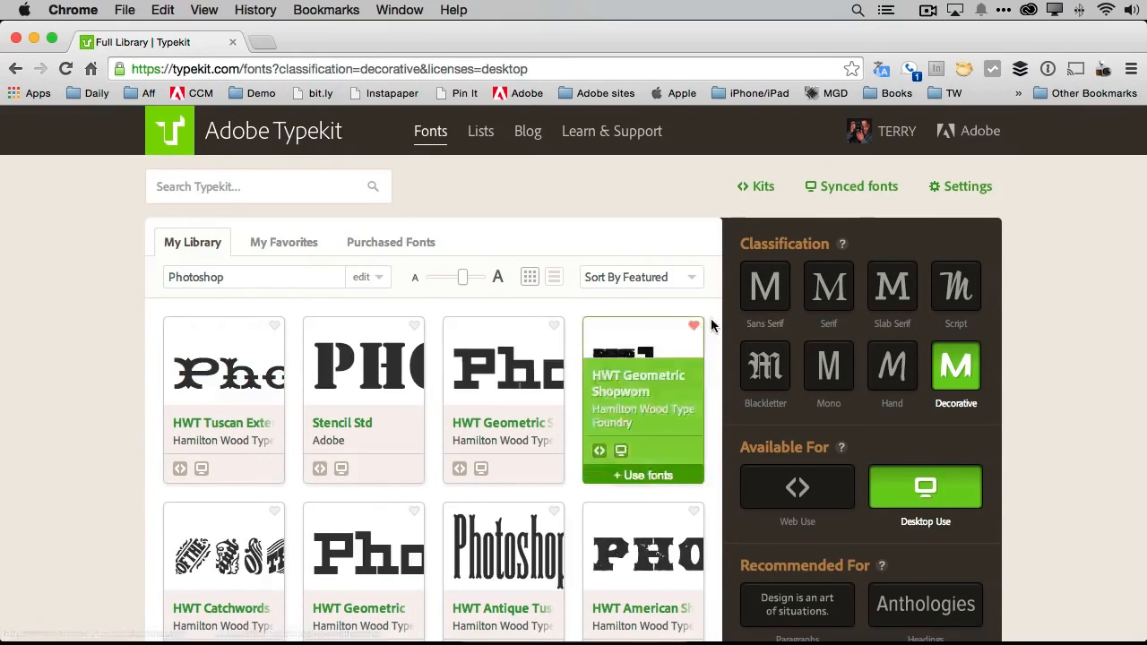
scroll(711, 318, "down", 6)
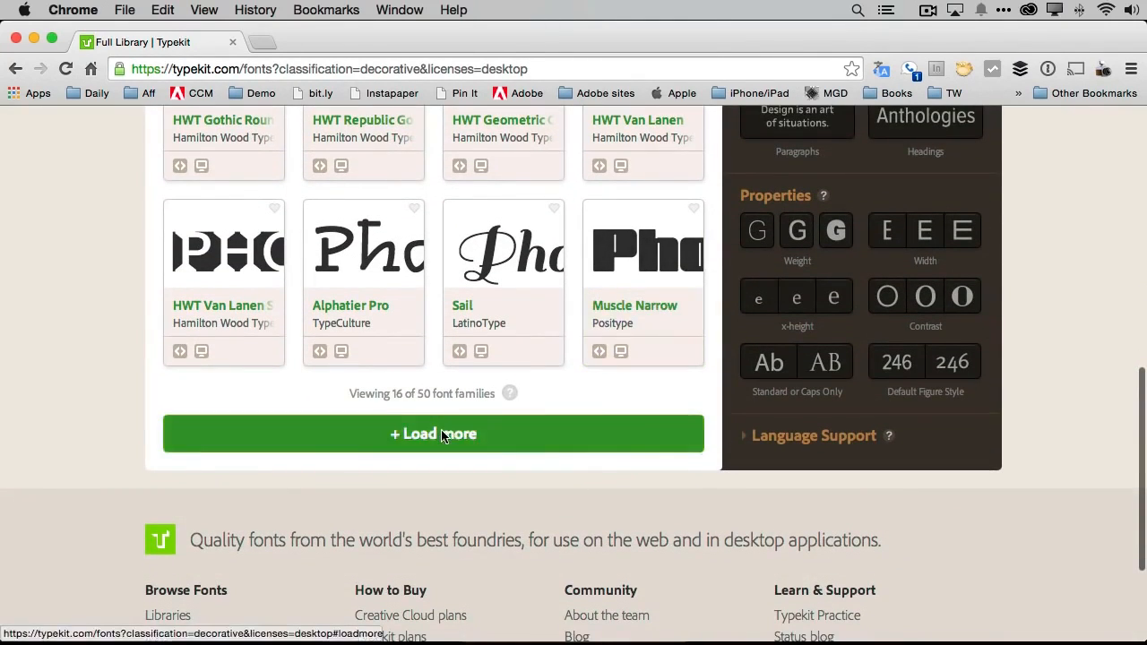
left_click(442, 436)
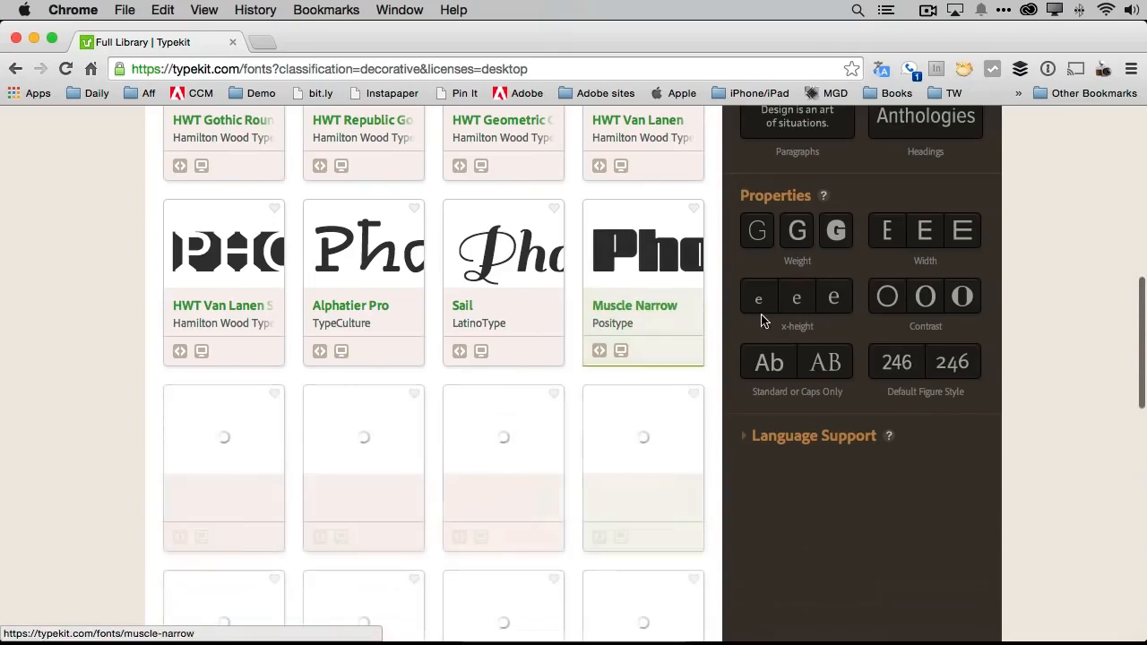
scroll(712, 320, "down", 7)
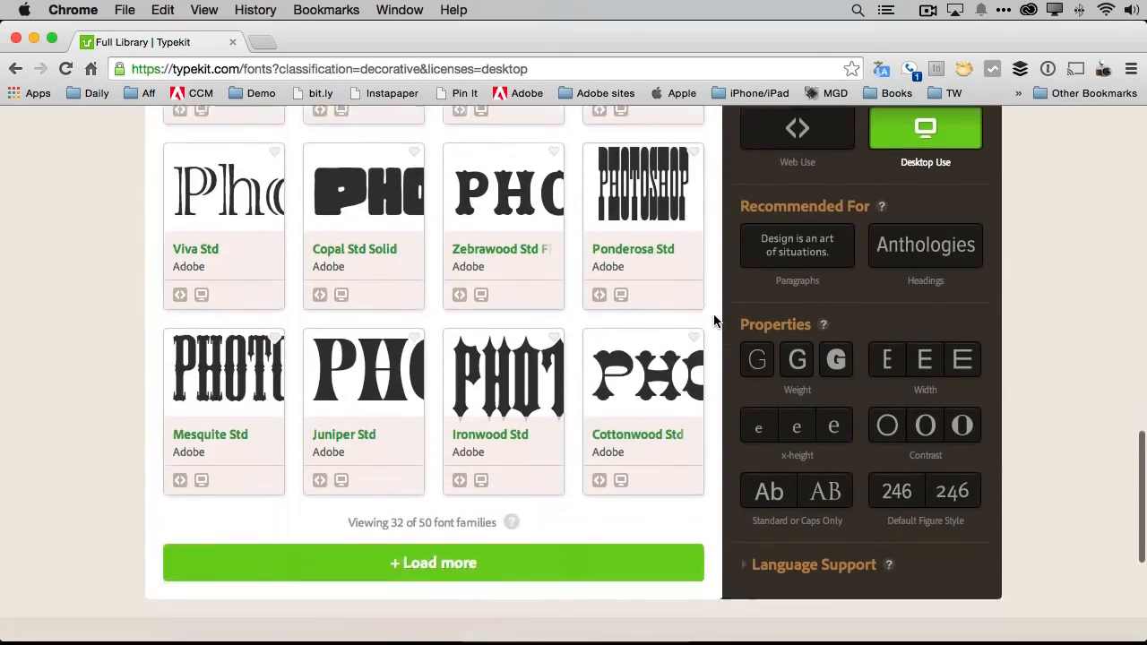
scroll(715, 320, "down", 1)
left_click(397, 455)
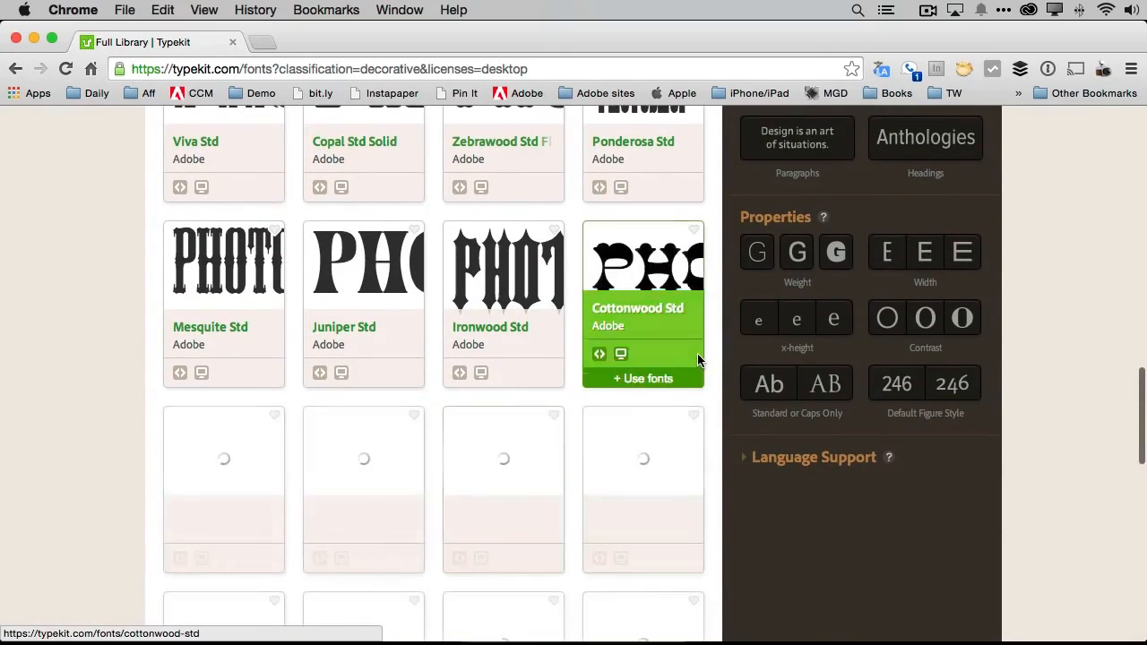
scroll(698, 358, "down", 6)
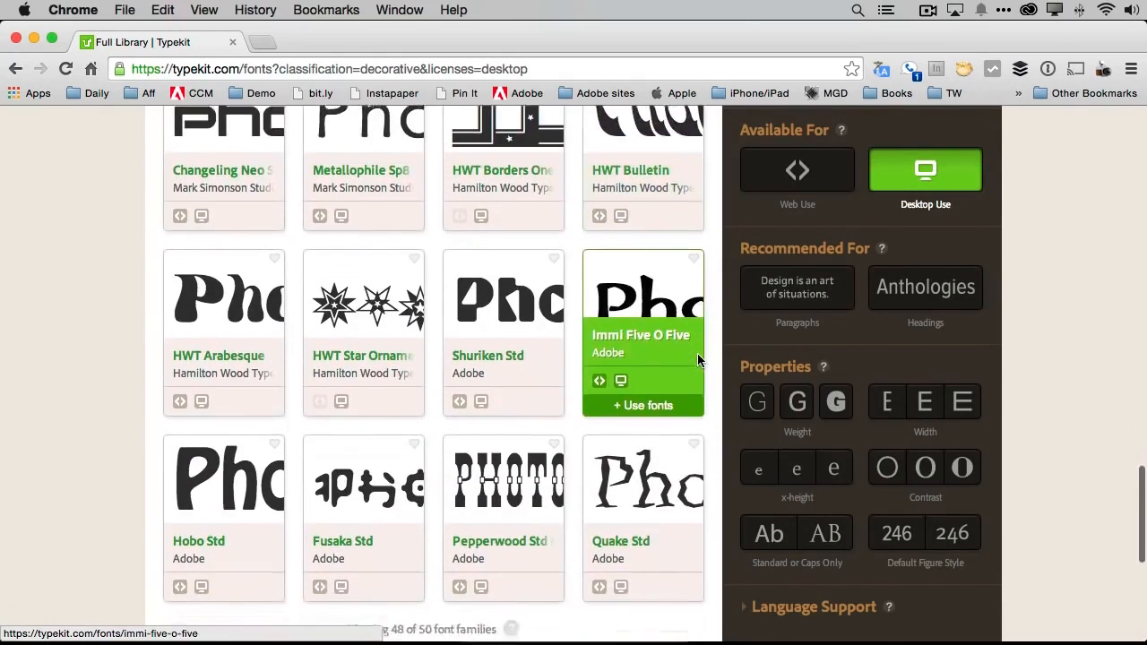
scroll(697, 353, "down", 1)
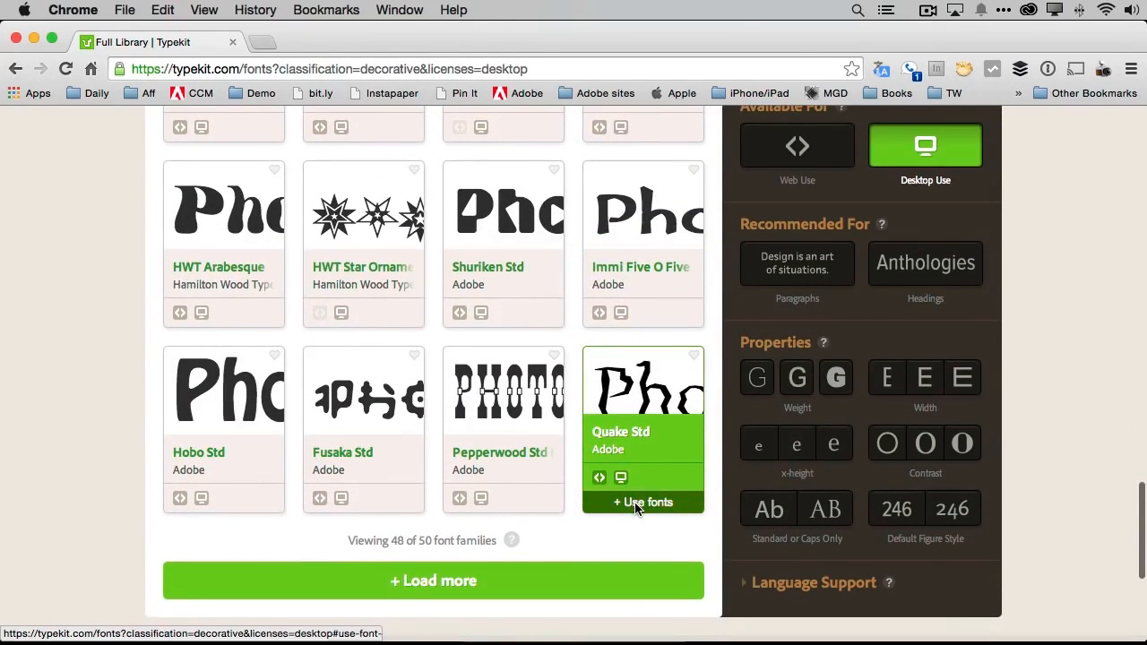
- Sync the Quake Std font family for desktop use and close its dialog
left_click(661, 500)
left_click(570, 456)
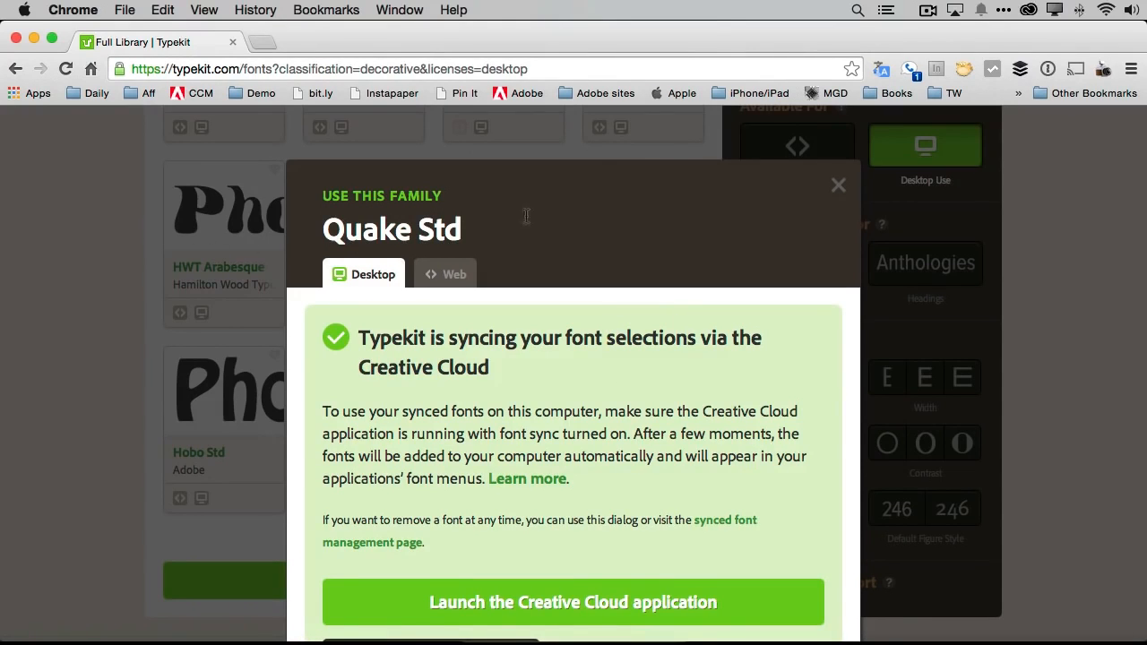
left_click(839, 188)
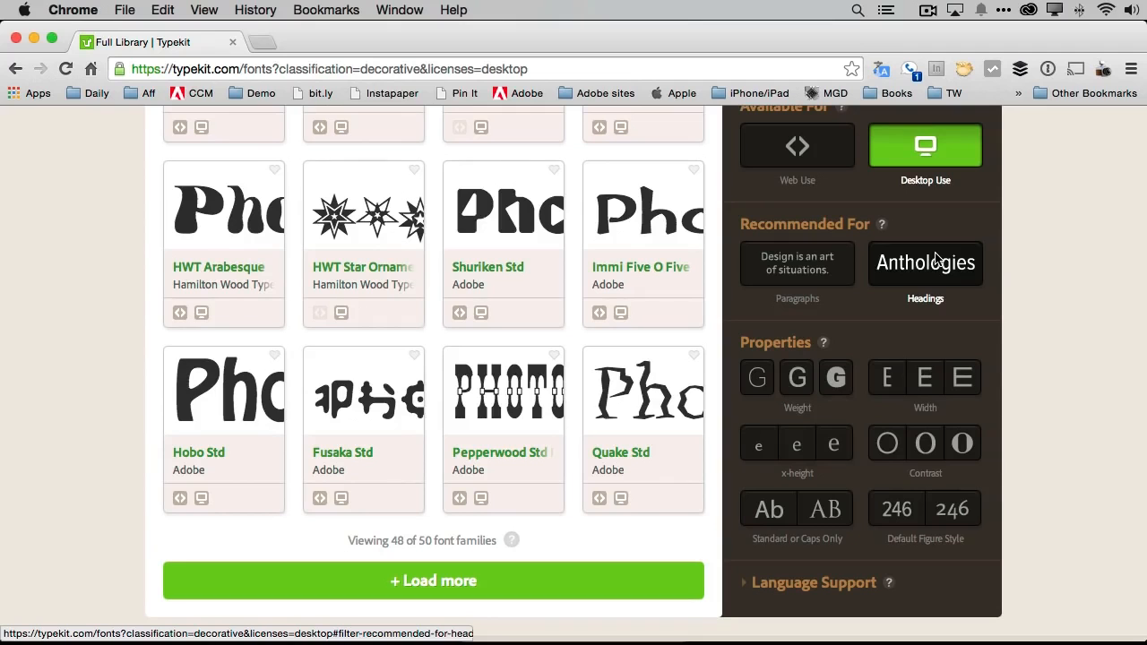
- Switch back to Photoshop and set the Halloween text's font to Quake Std Regular
key("super+Tab")
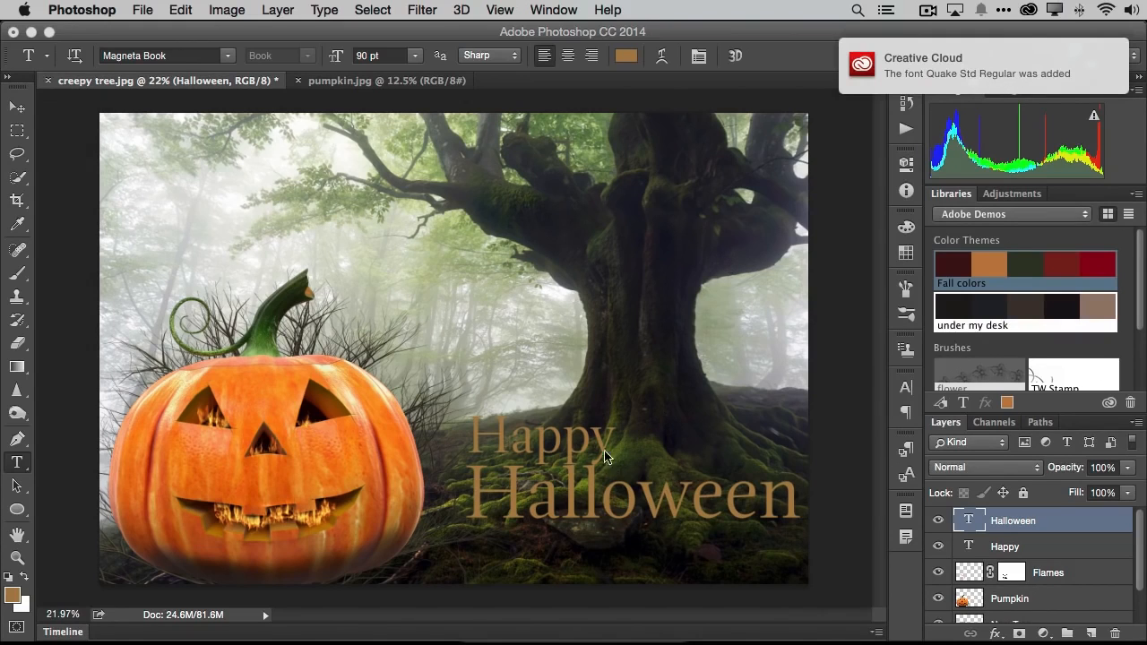
left_click(228, 56)
scroll(225, 469, "down", 3)
left_click(201, 528)
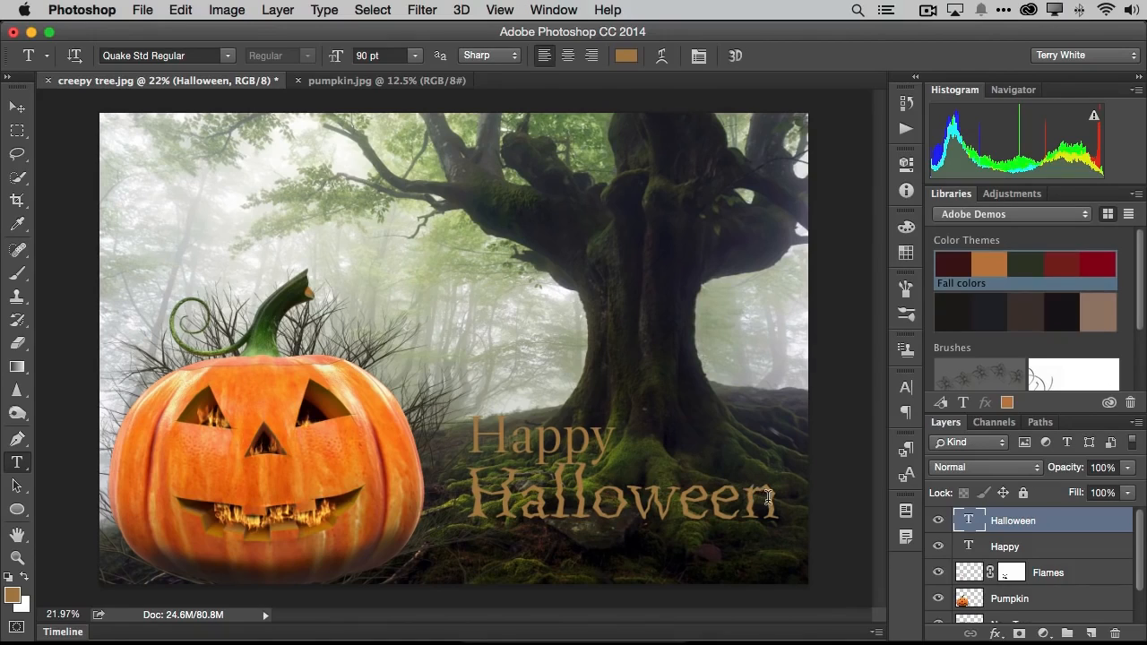
- Recolor the Halloween text with the bright orange #f5b54a sampled from the flames in the pumpkin's eye
left_click(626, 56)
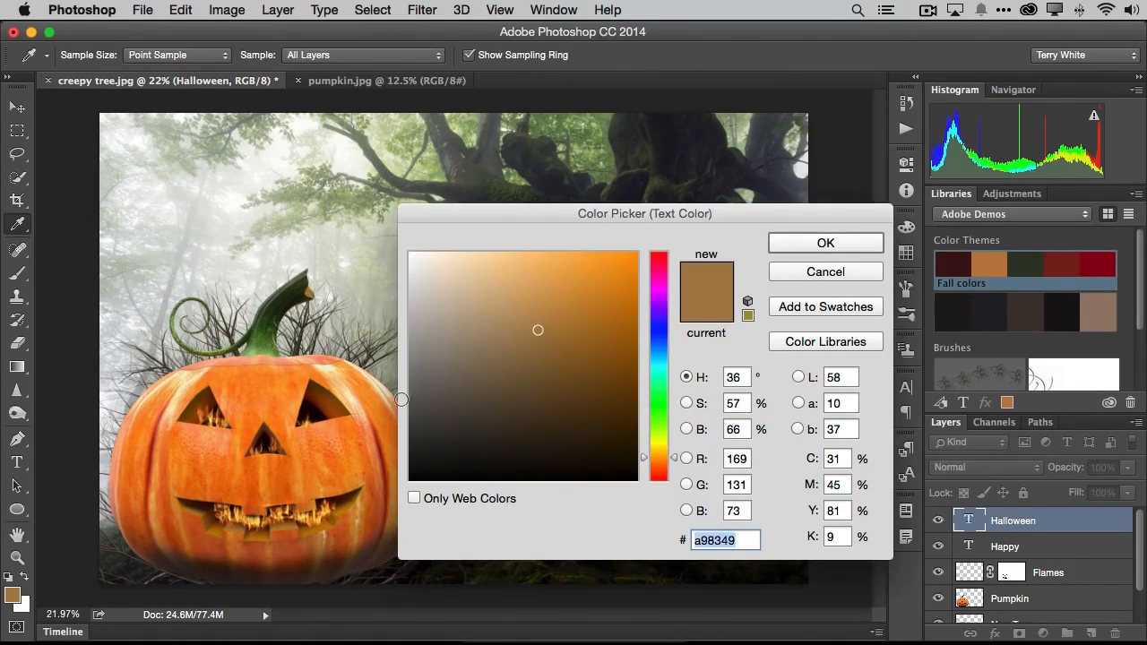
left_click(307, 425)
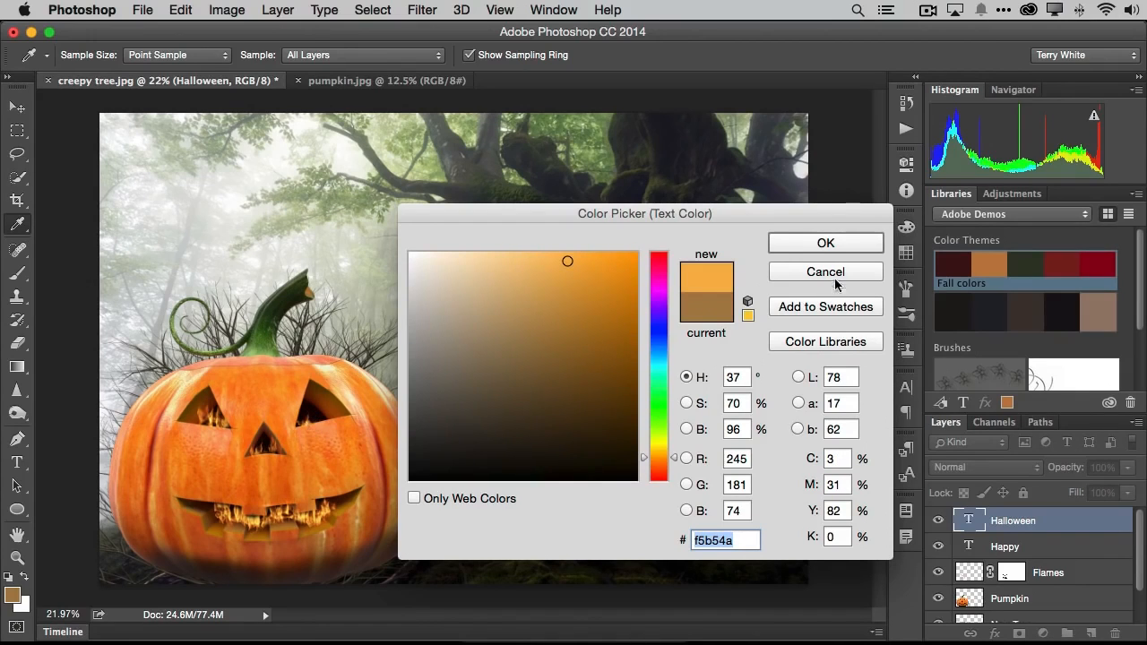
left_click(825, 244)
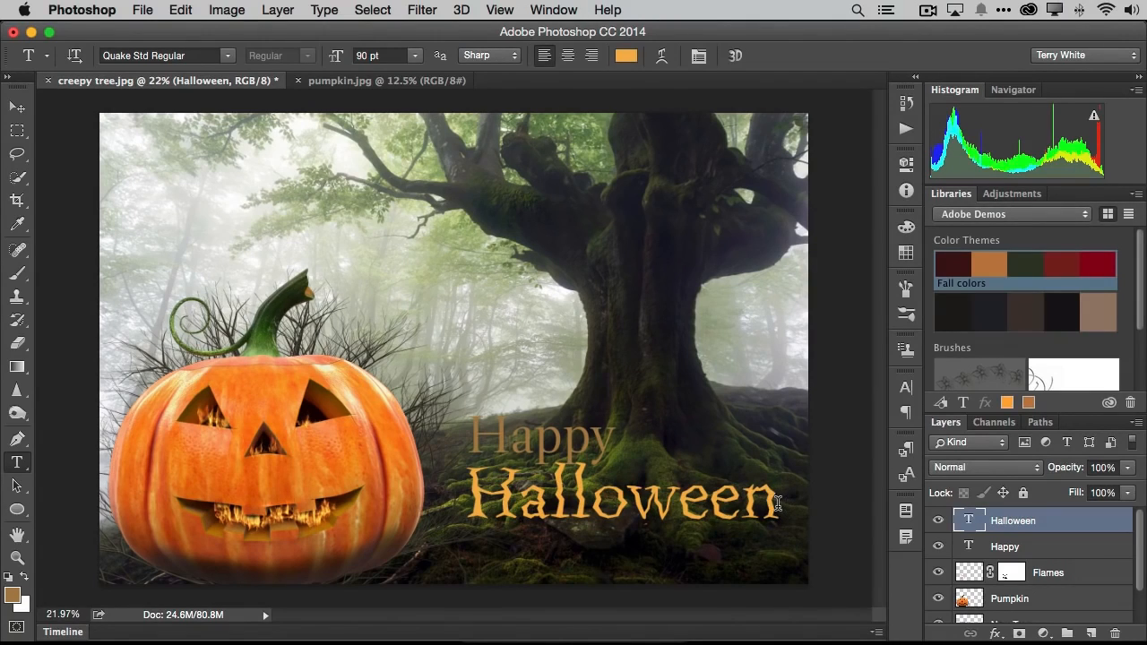
- Scale the Halloween text proportionally to about 122.6% and move it down near the image's lower edge
key("super+t")
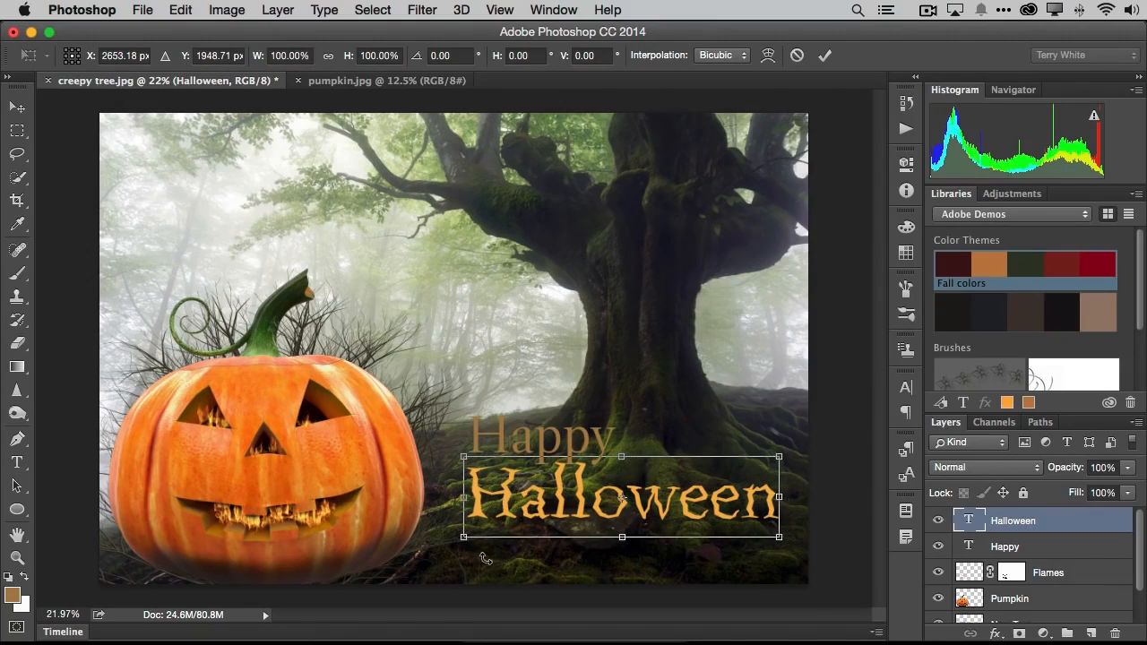
left_click_drag(458, 543, 417, 549)
left_click_drag(679, 522, 696, 556)
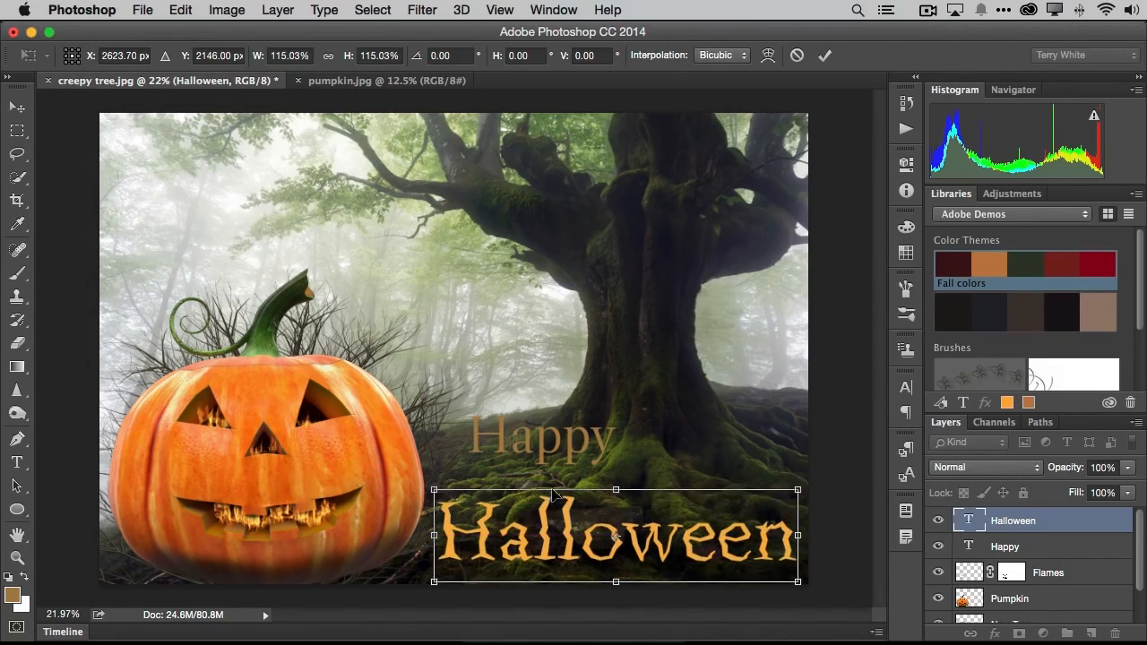
left_click_drag(434, 490, 410, 484)
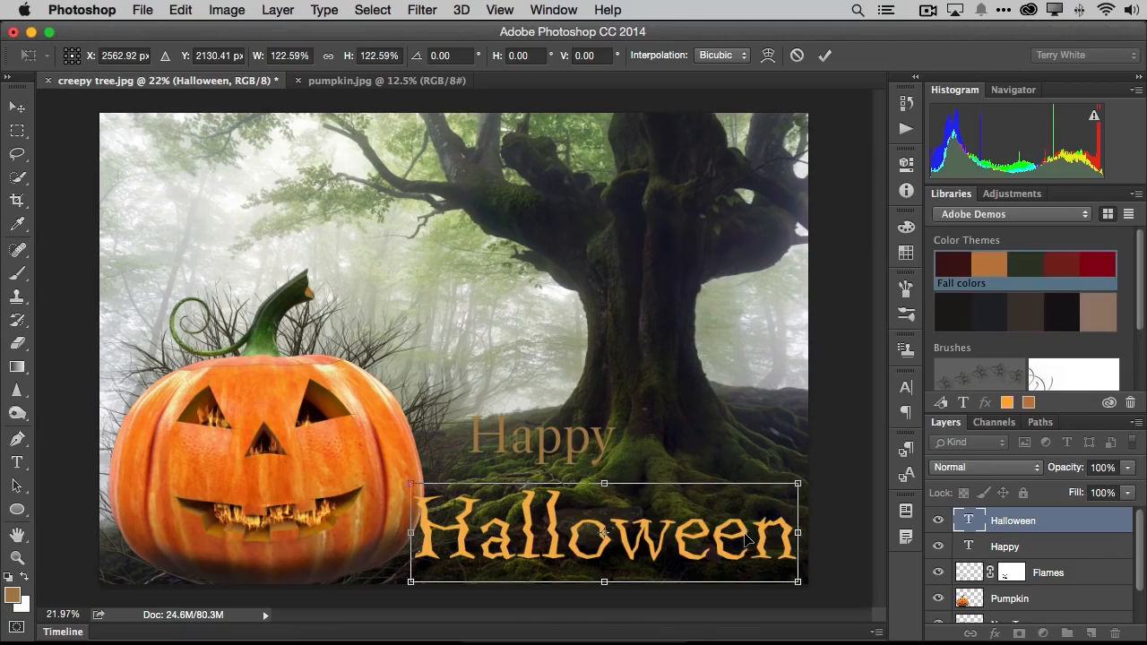
key("t")
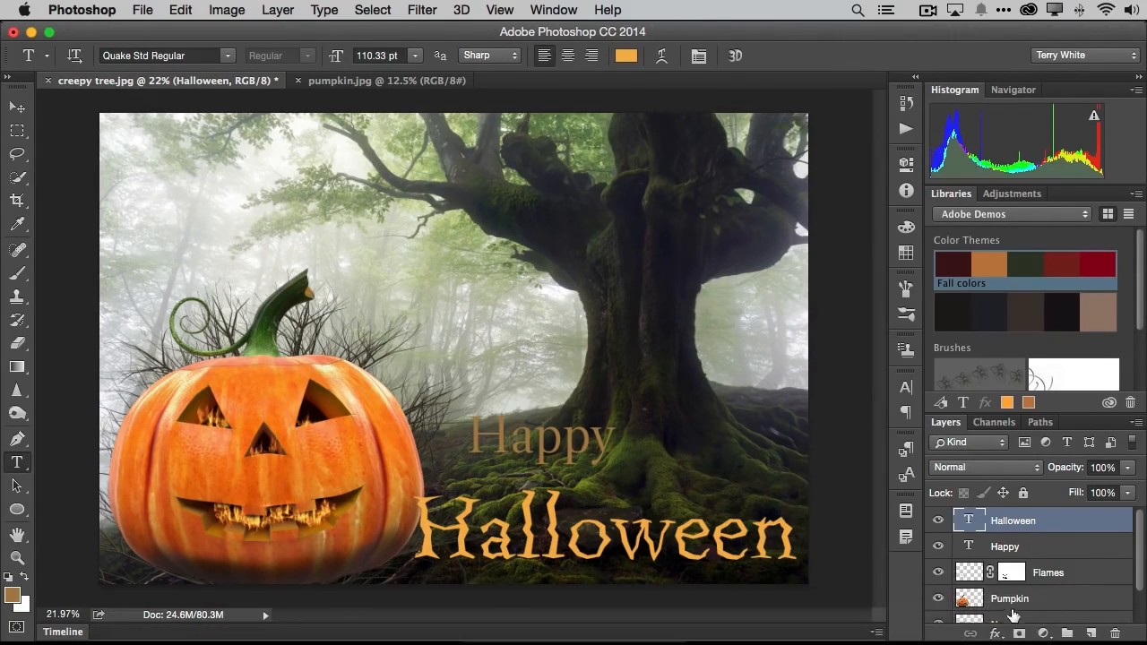
- Add an Inner Shadow effect with a distance of 14 px to the Halloween text layer
left_click(996, 632)
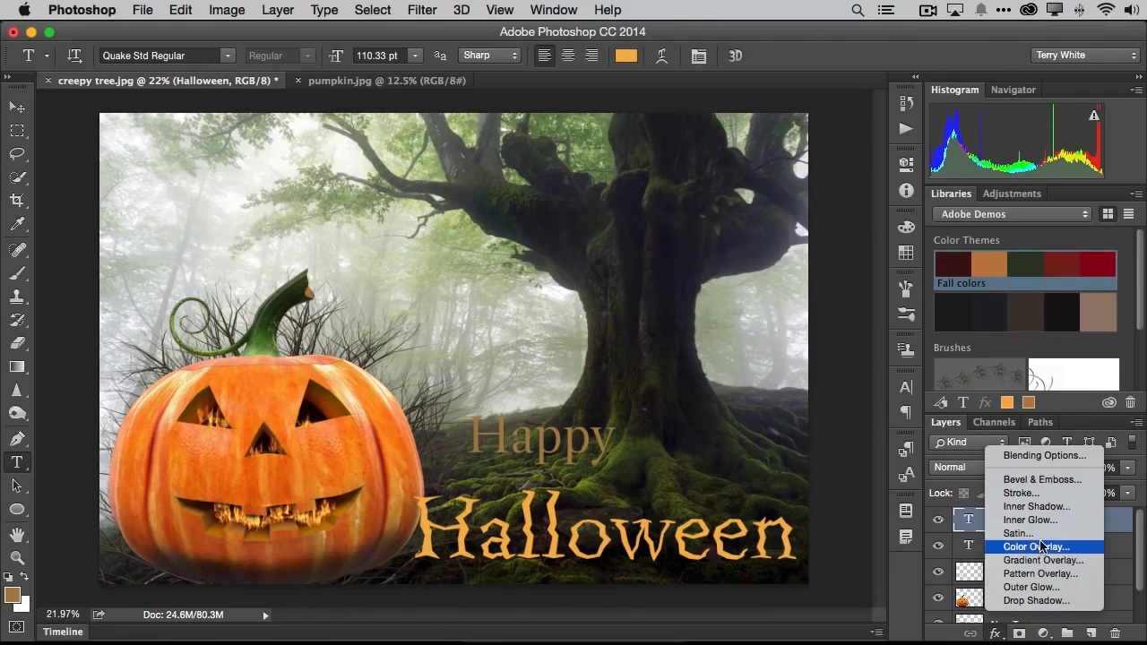
left_click(1048, 510)
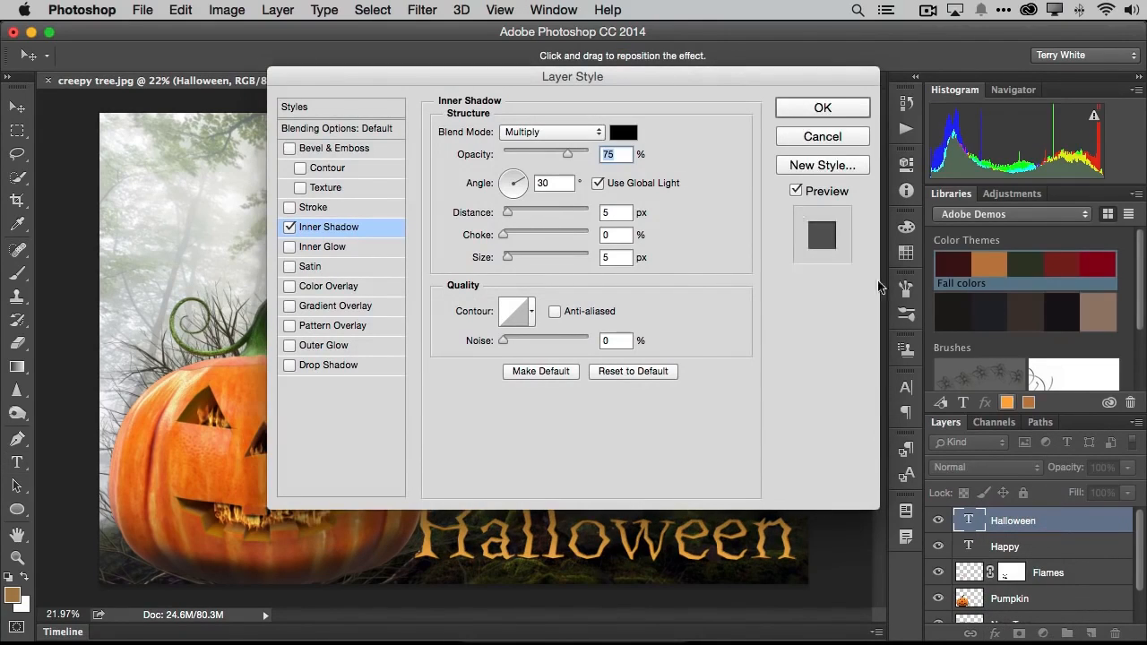
left_click_drag(629, 75, 602, 31)
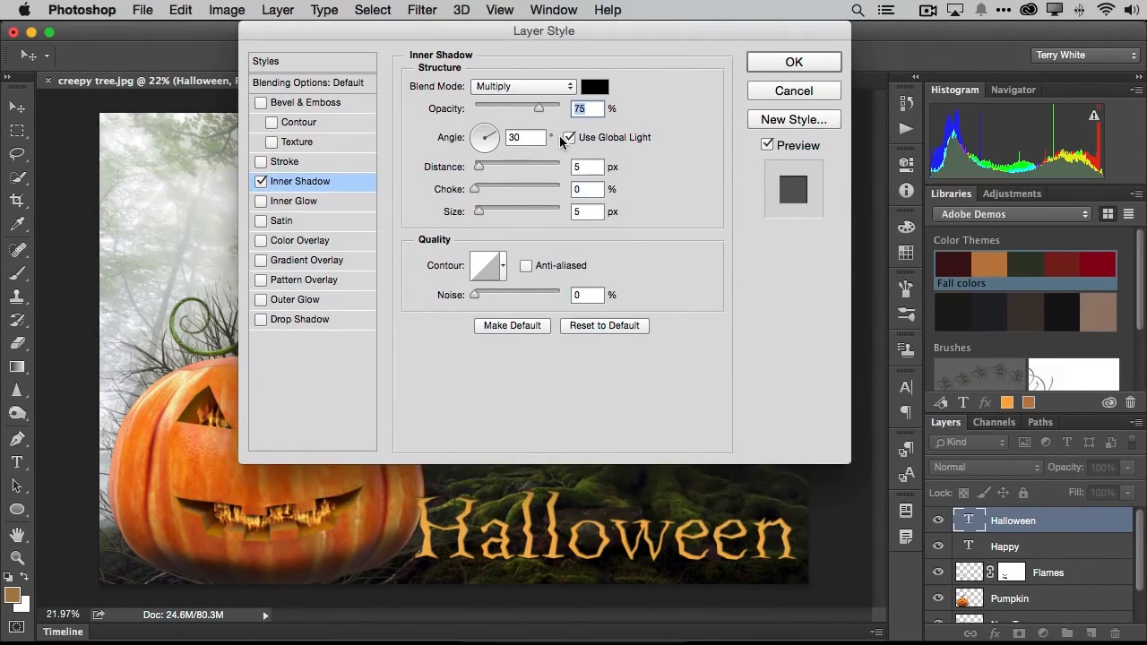
left_click_drag(481, 168, 487, 167)
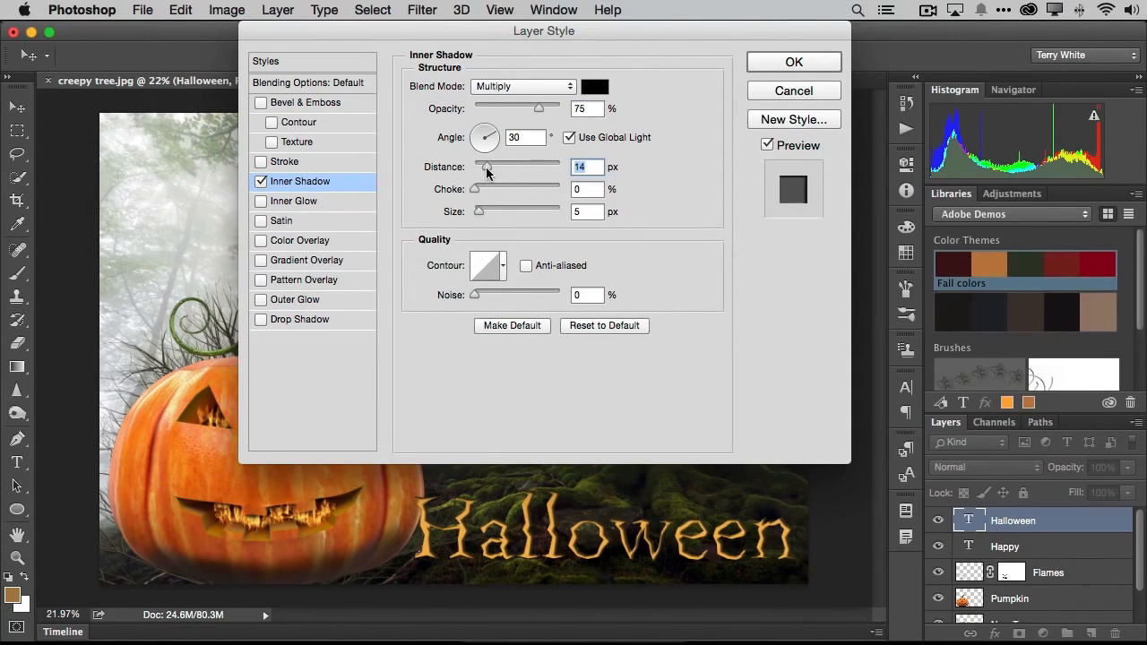
left_click(793, 62)
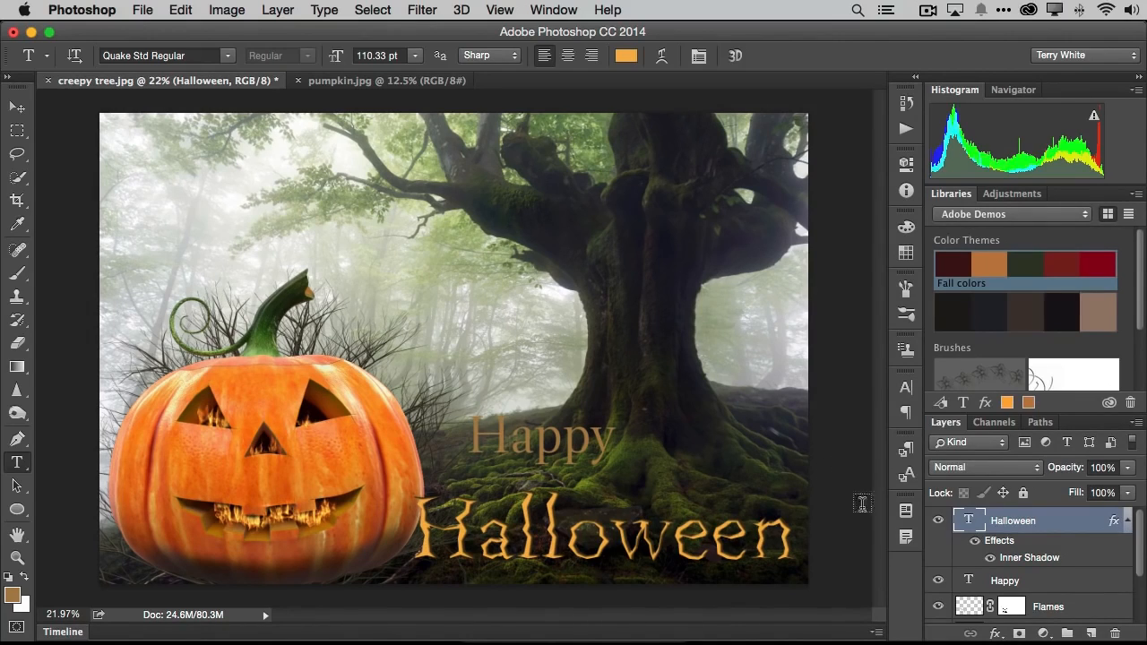
- Create a new layer directly above the Background layer and name it "Frame"
scroll(977, 551, "down", 3)
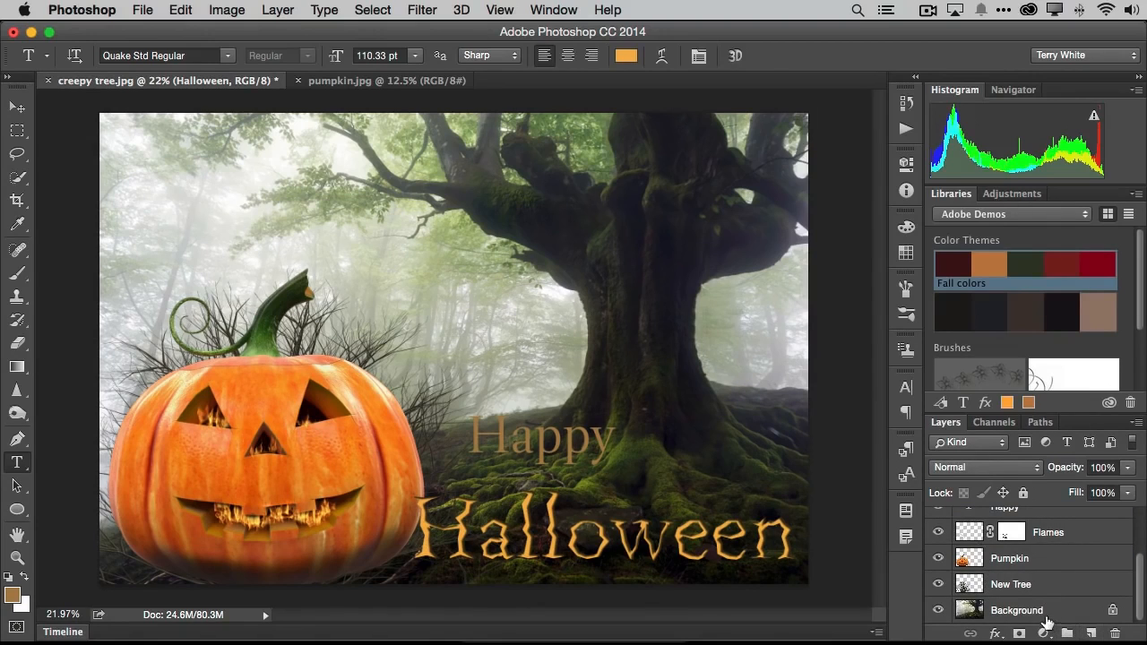
left_click(1047, 614)
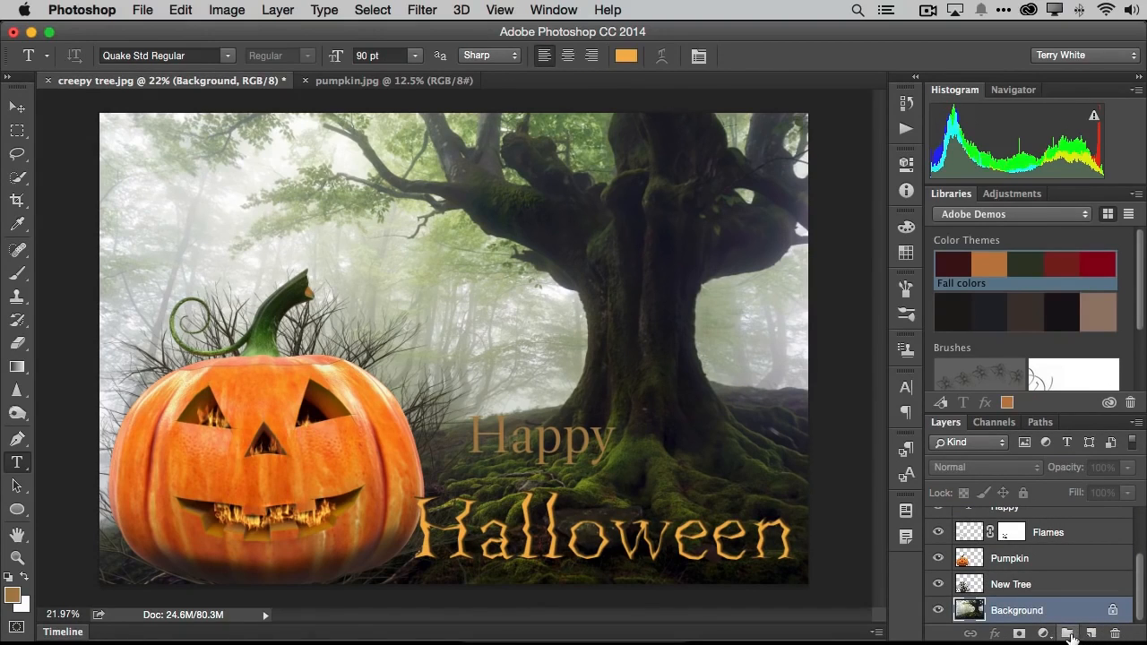
left_click(1088, 634)
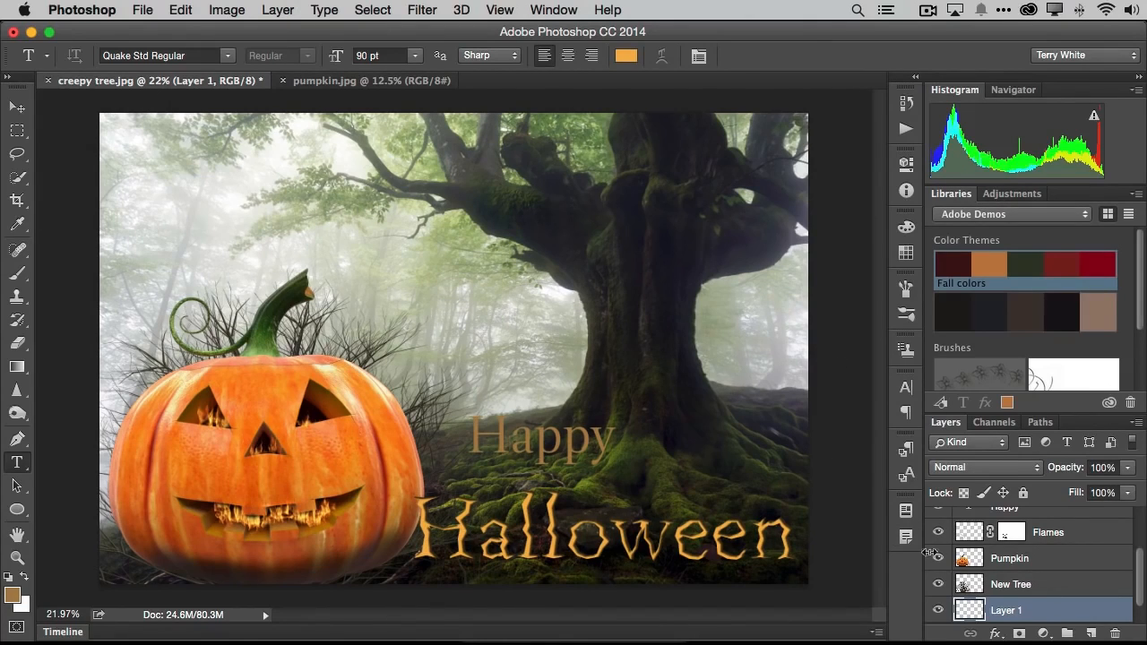
double_click(1009, 610)
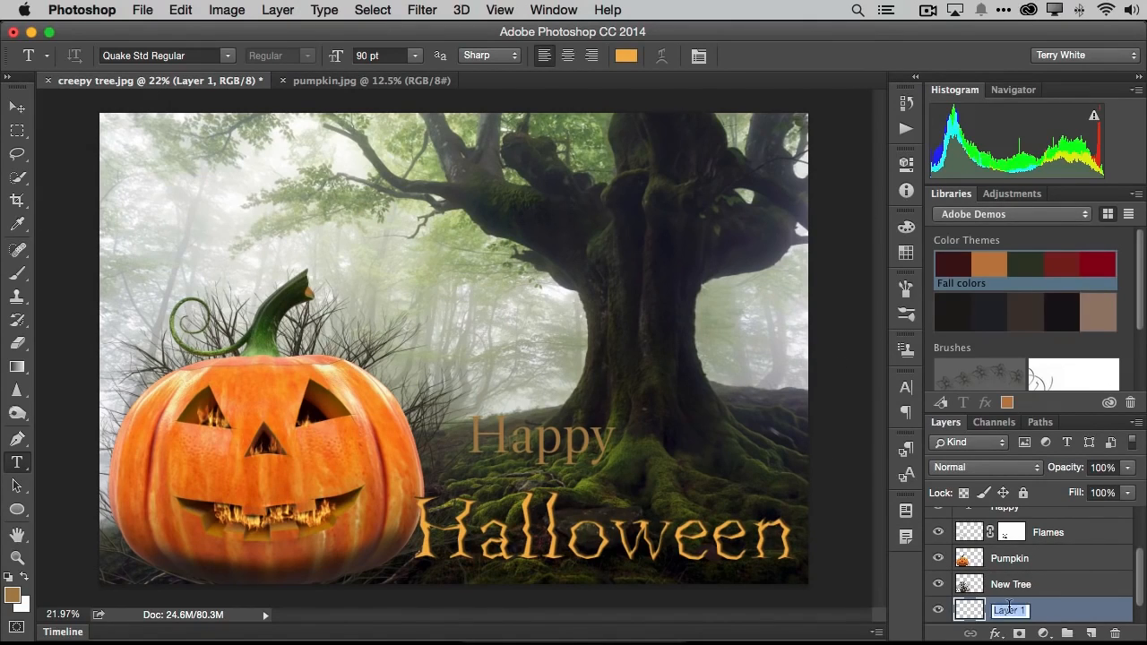
type("Frame")
key("Return")
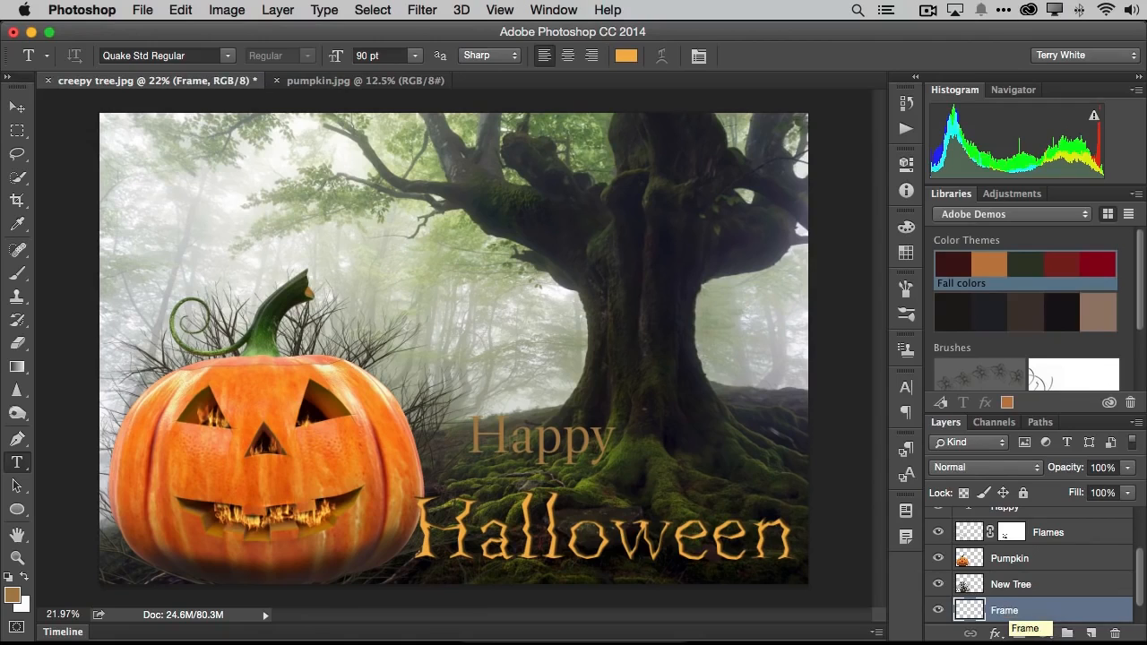
- Set up a Picture Frame render on the Frame layer using style 42: Art Frame, with margin 1 and size 8
left_click(420, 11)
mouse_move(459, 313)
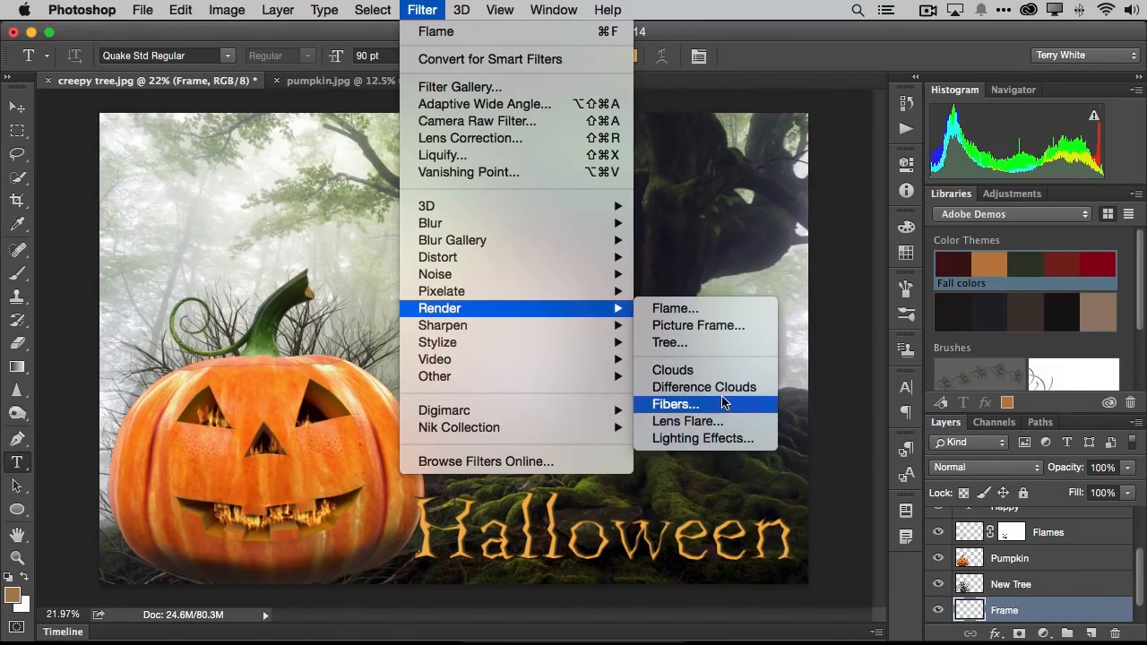
left_click(692, 328)
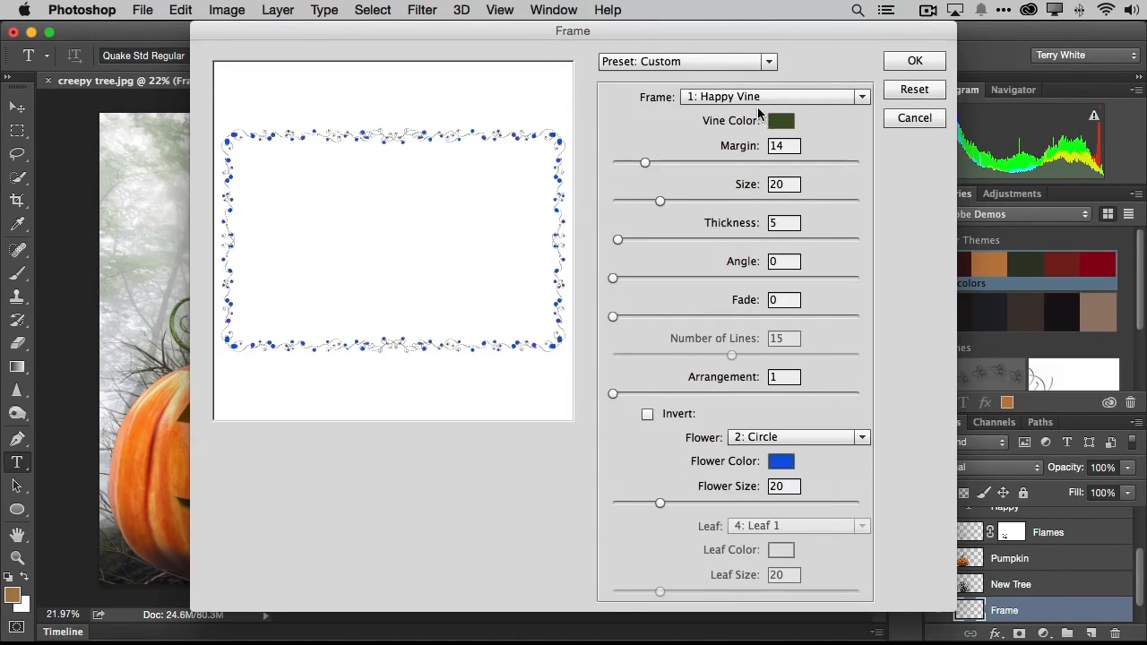
left_click(865, 99)
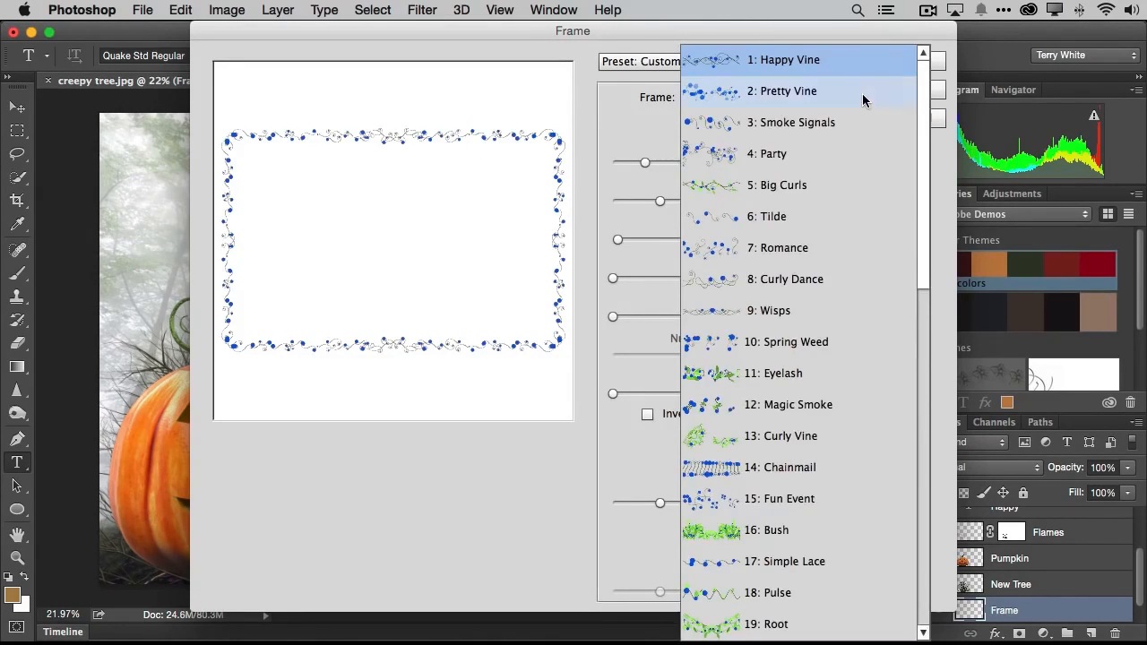
scroll(819, 269, "down", 10)
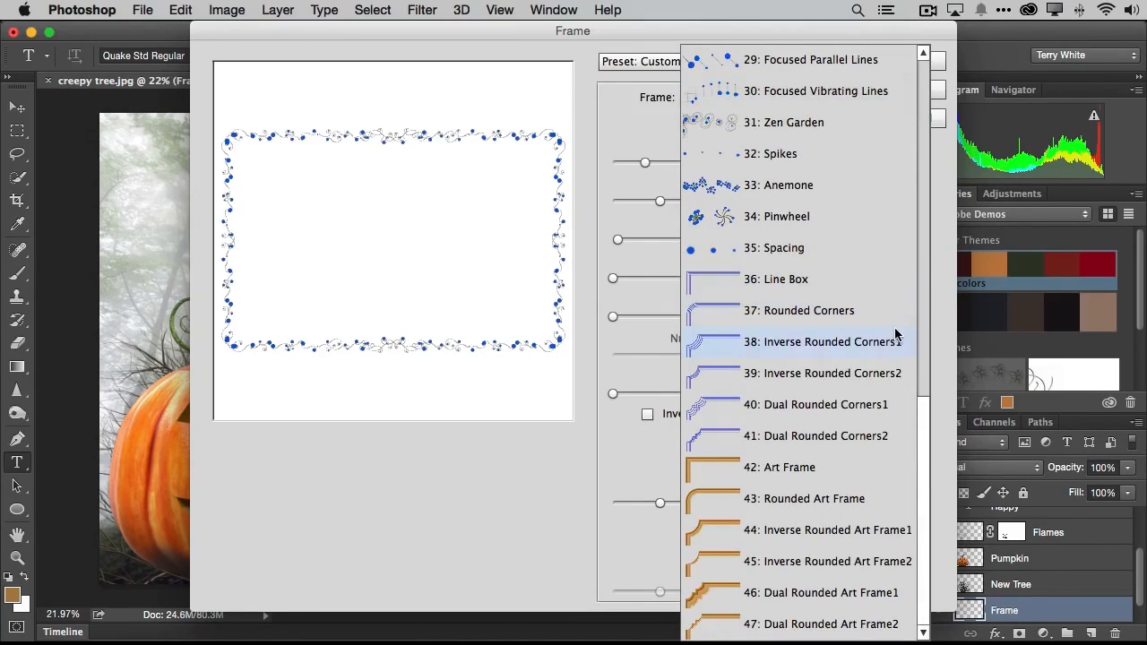
left_click(786, 468)
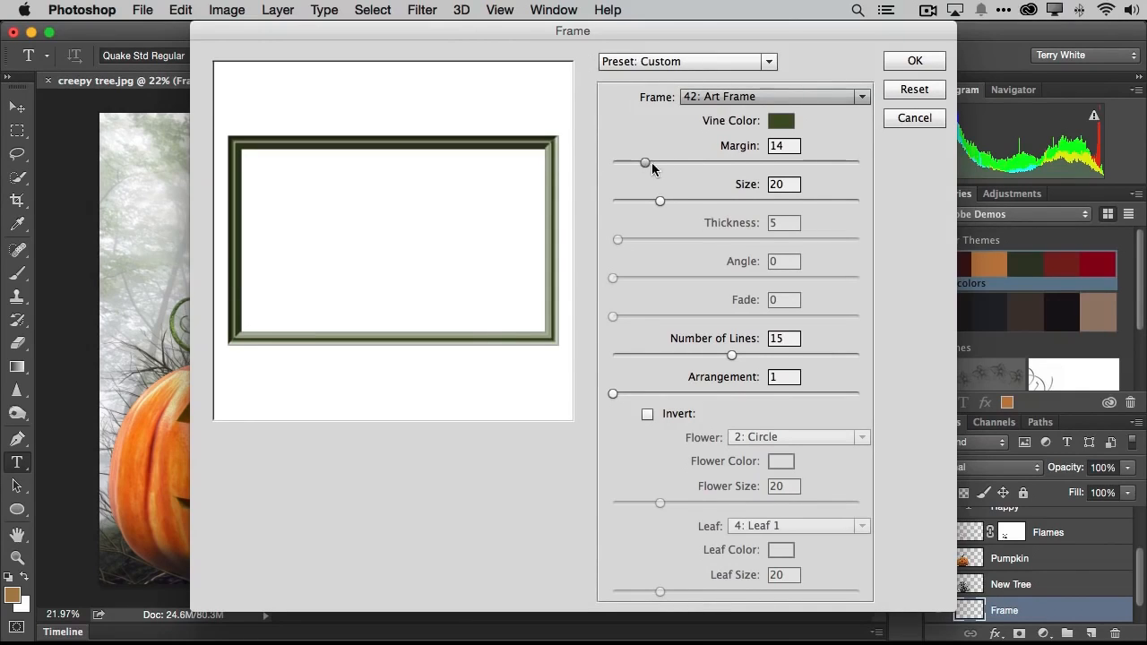
left_click_drag(644, 163, 576, 163)
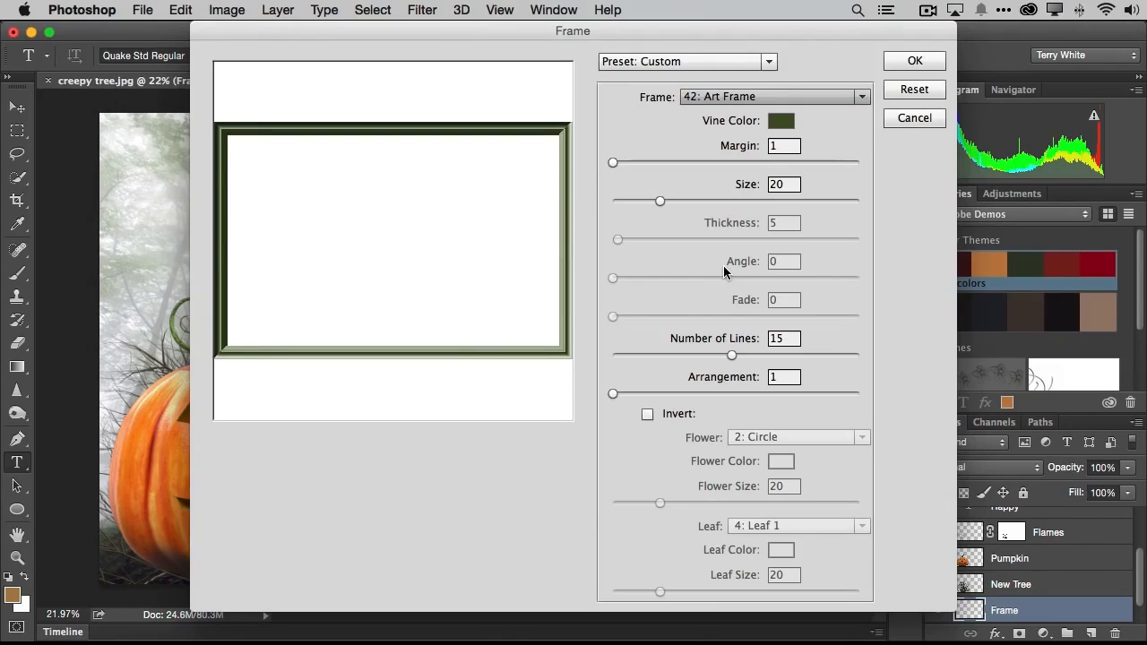
left_click_drag(661, 202, 630, 205)
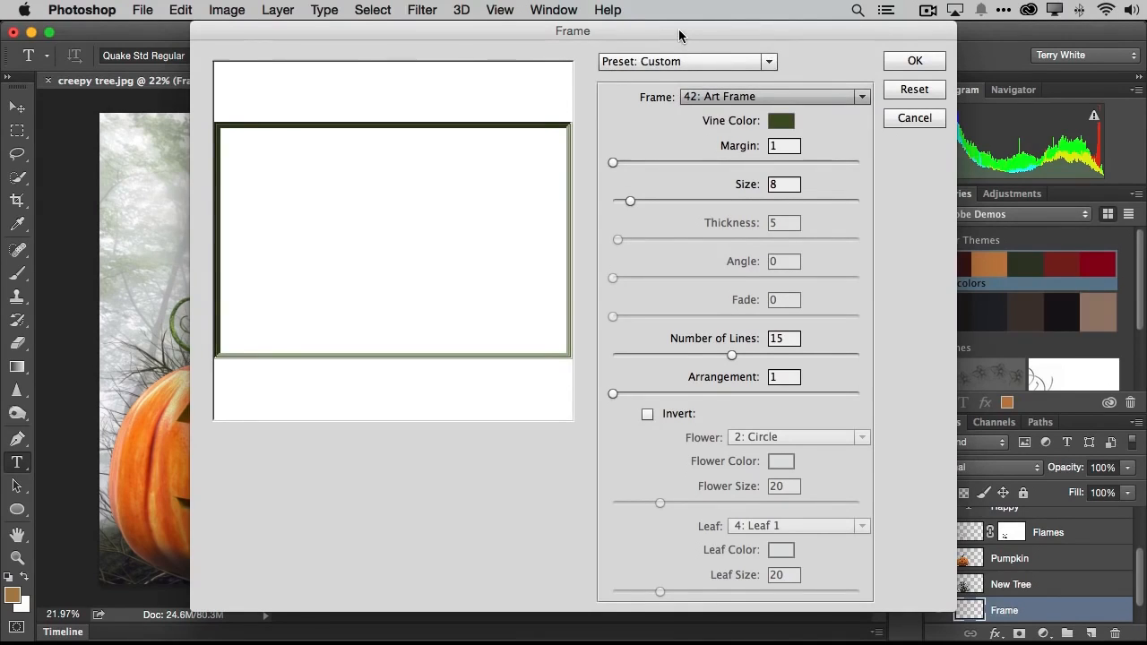
- Change the frame's vine color to a bright orange matching the pumpkin and render the frame
left_click_drag(679, 30, 744, 30)
left_click(847, 121)
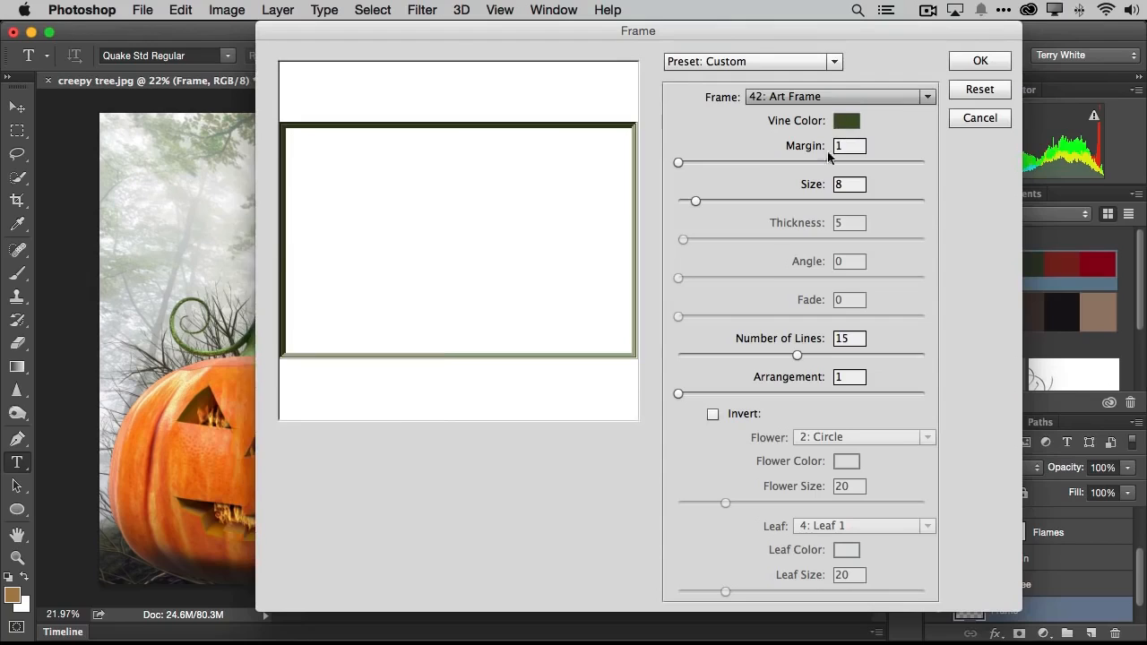
left_click(379, 357)
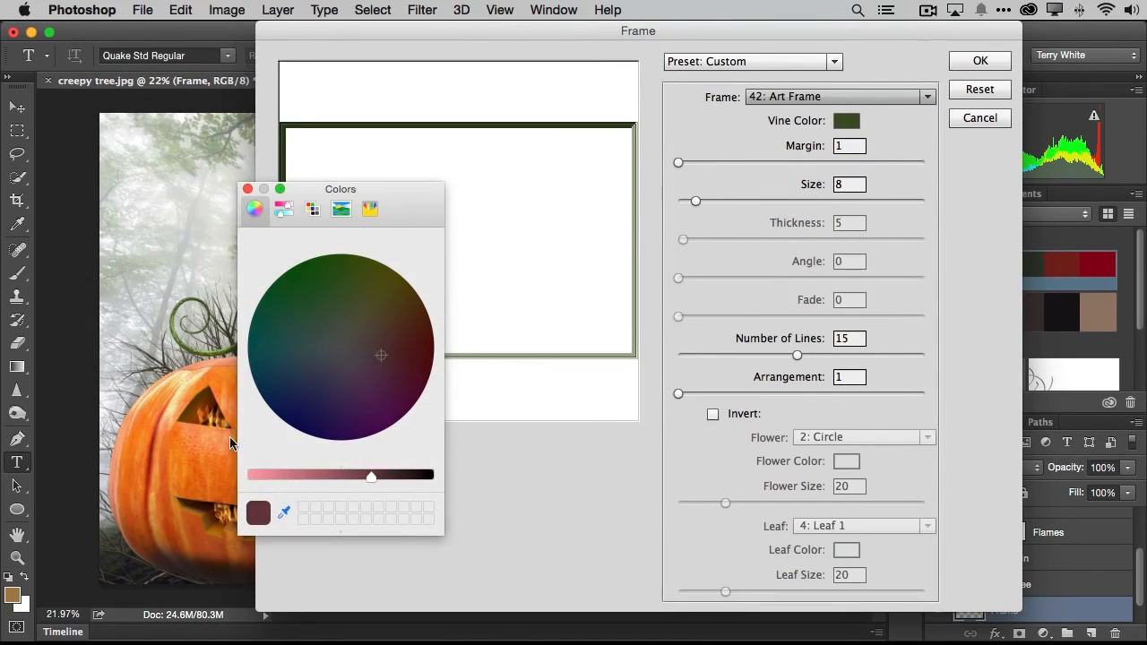
left_click(311, 473)
left_click_drag(412, 330, 404, 322)
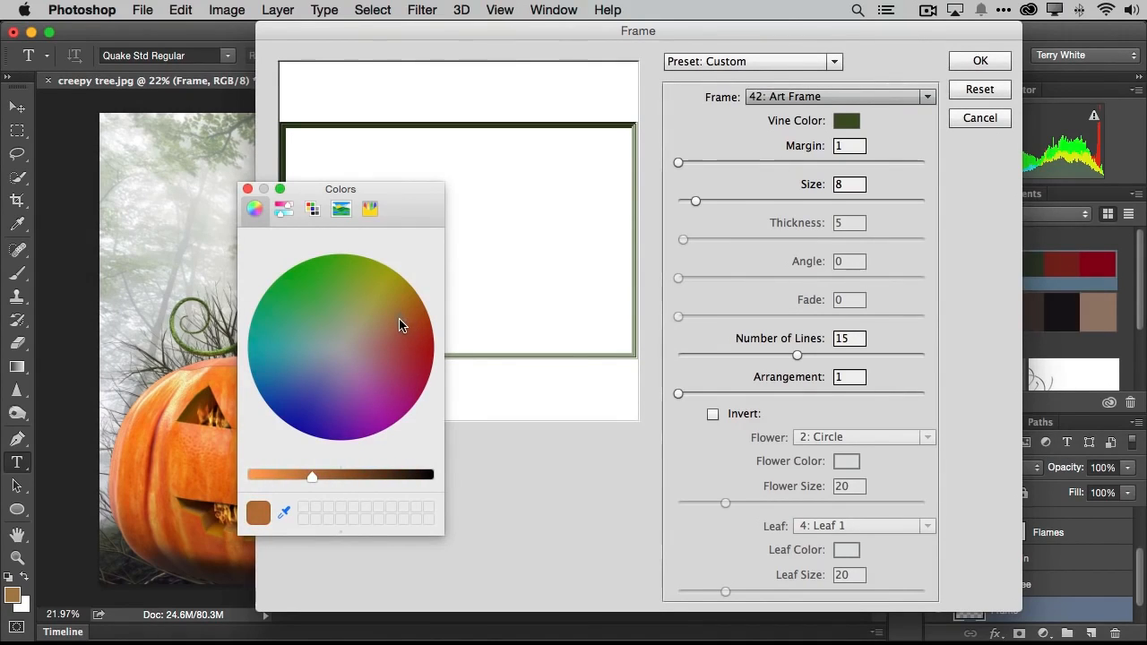
left_click_drag(307, 477, 257, 477)
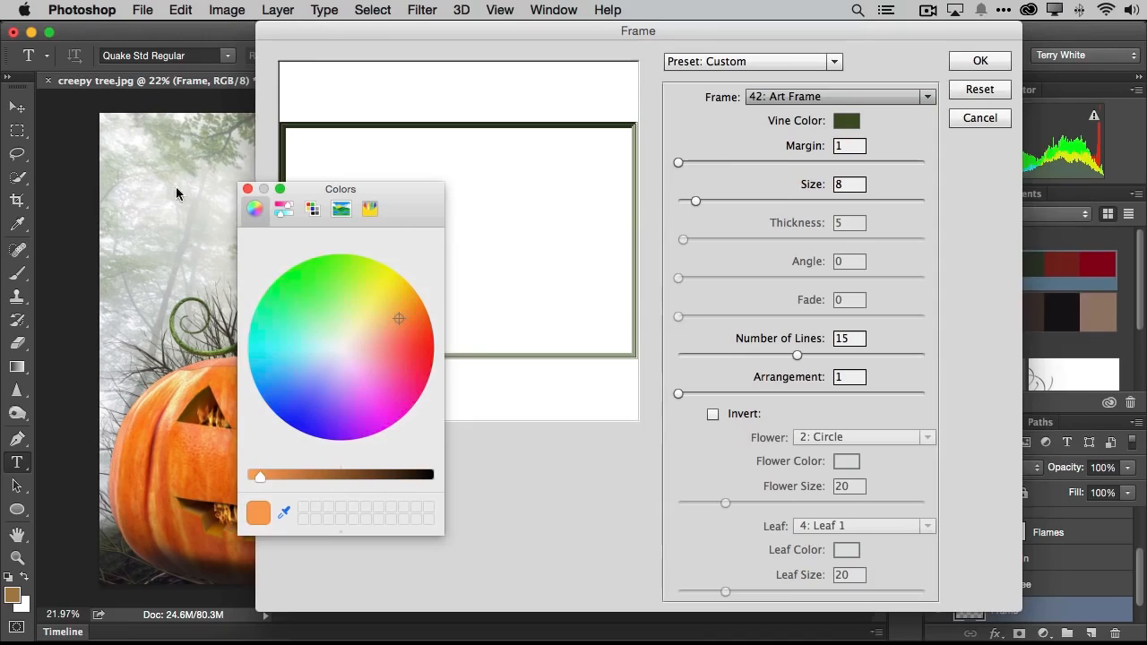
left_click(247, 189)
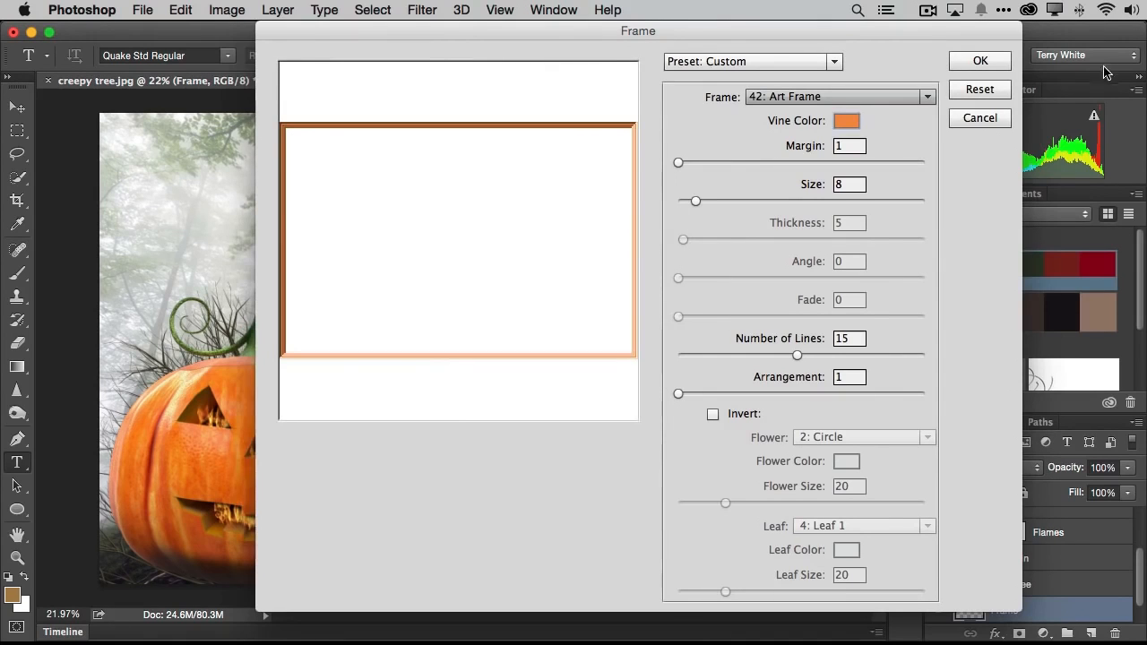
left_click(981, 61)
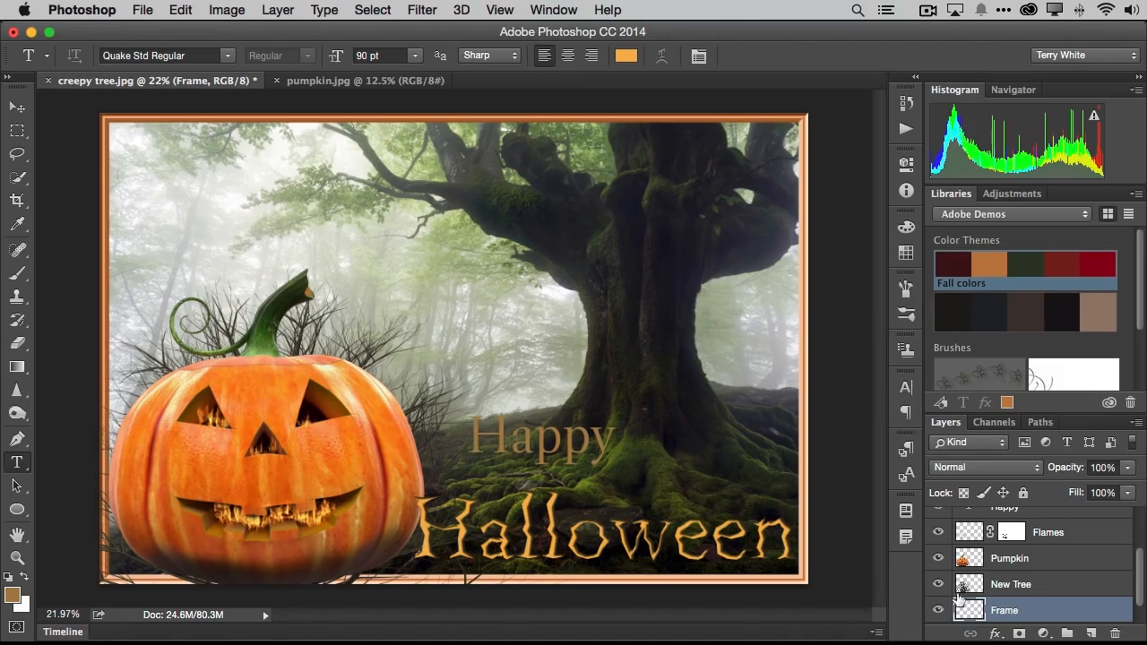
- Move the Frame layer directly above the New Tree layer in the layer order
left_click_drag(1036, 614, 1038, 585)
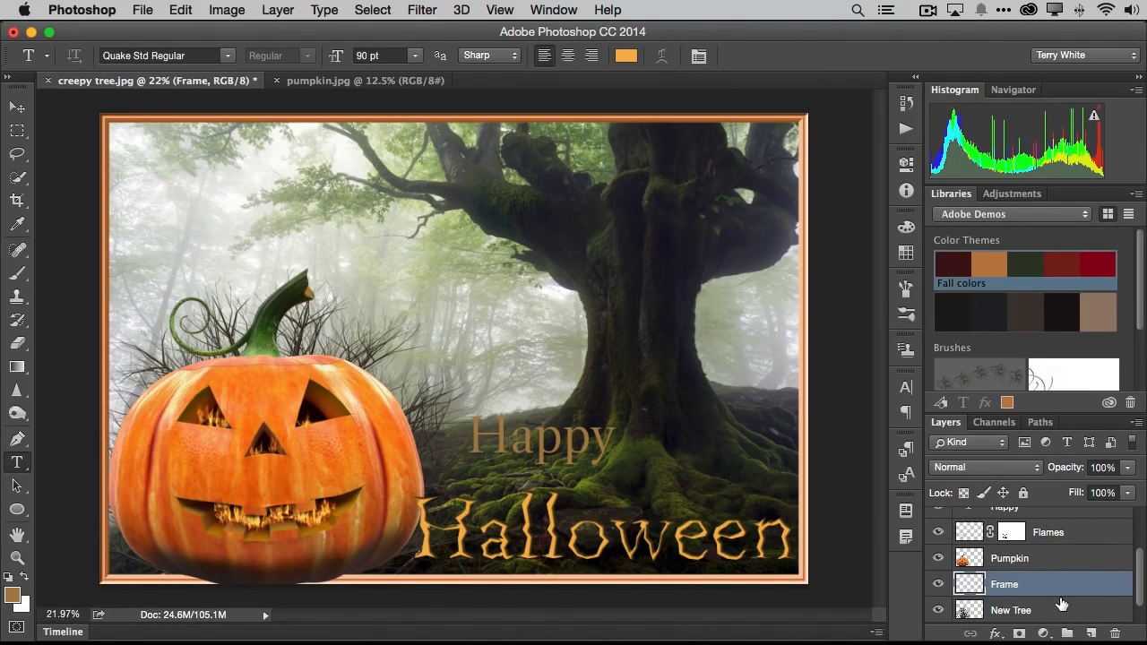